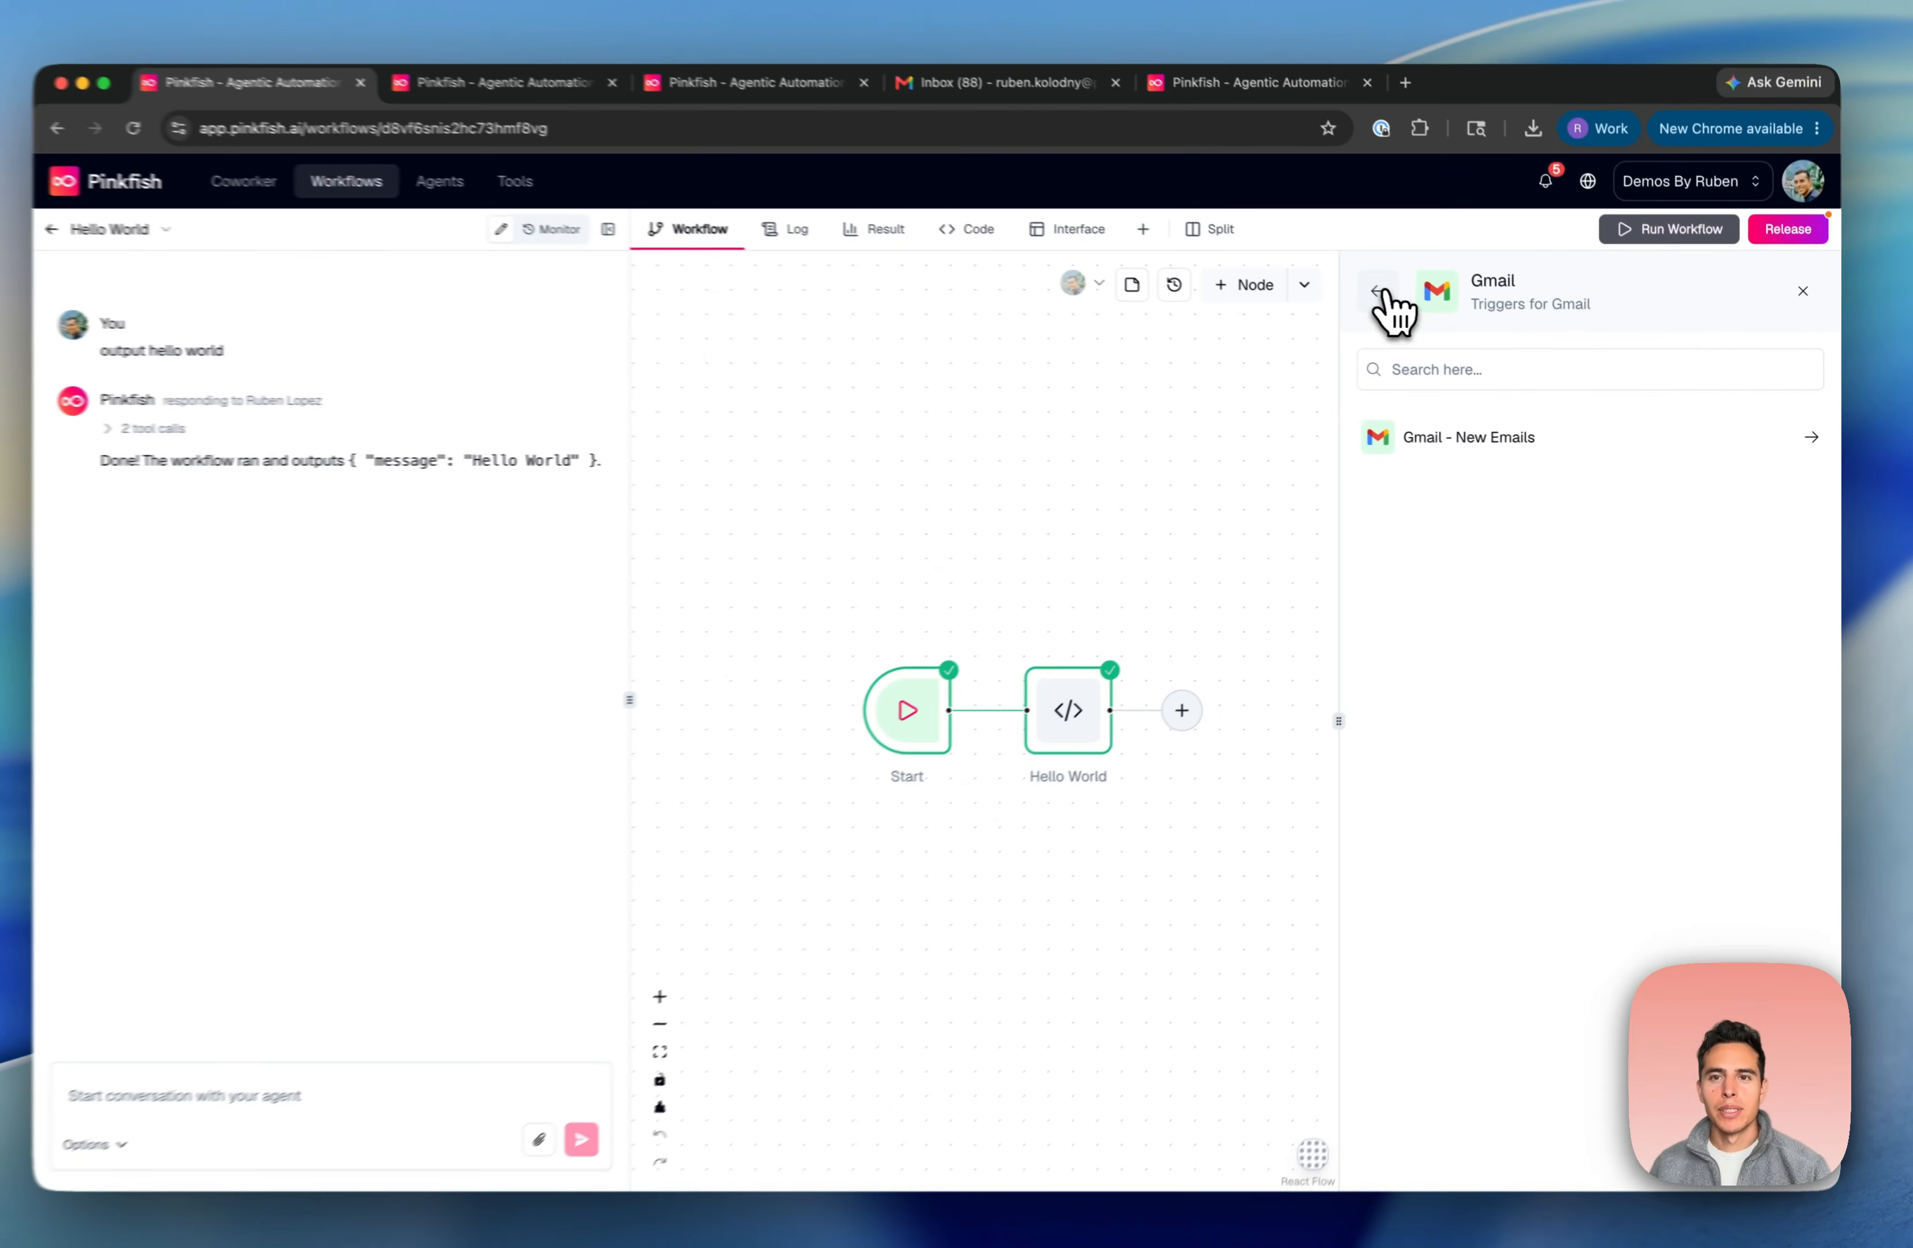
Back out of Gmail and Integration App Trigger to the full list of trigger types
{"action": "left_click", "coordinate": [1379, 292]}
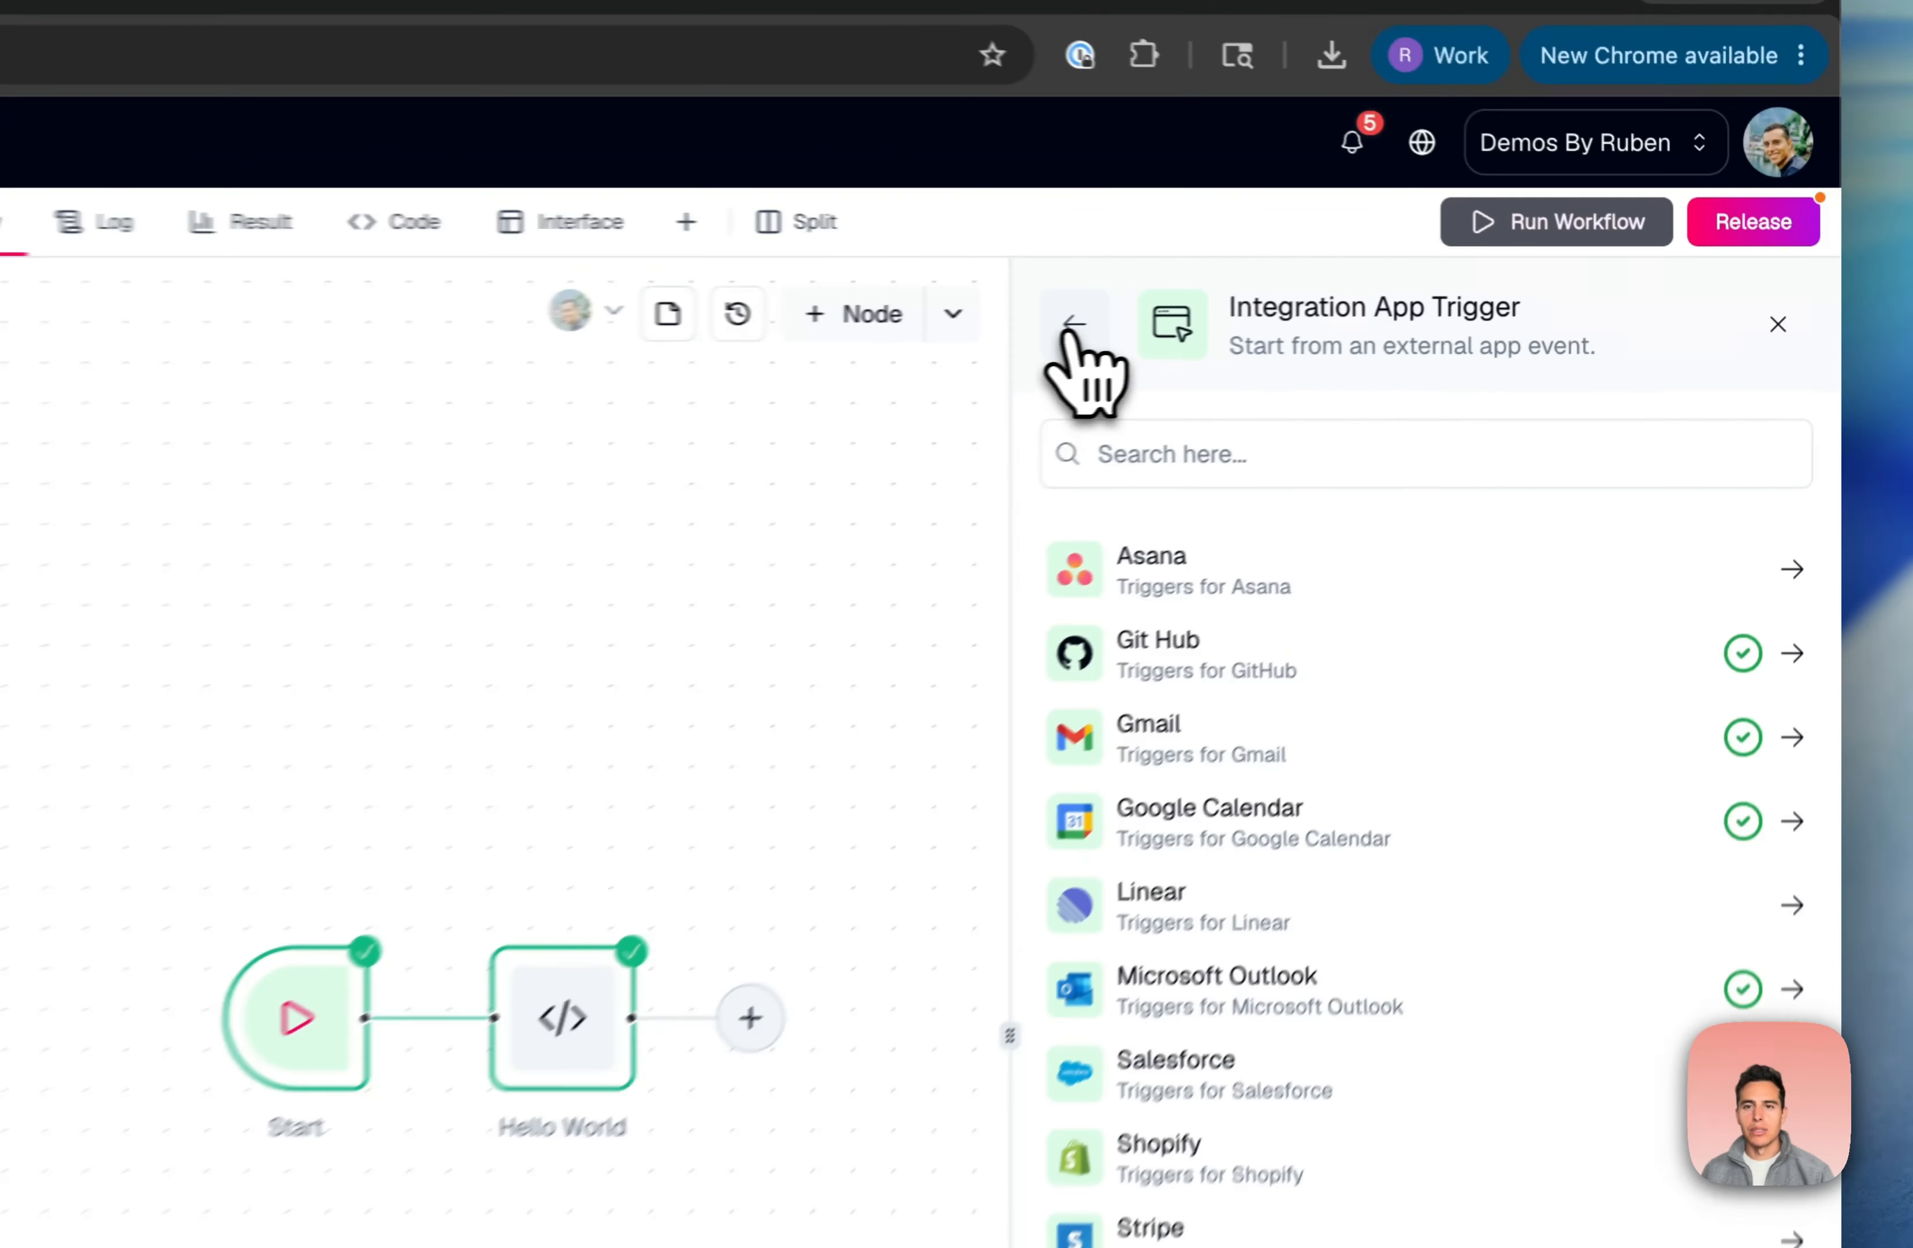
{"action": "left_click", "coordinate": [1387, 295]}
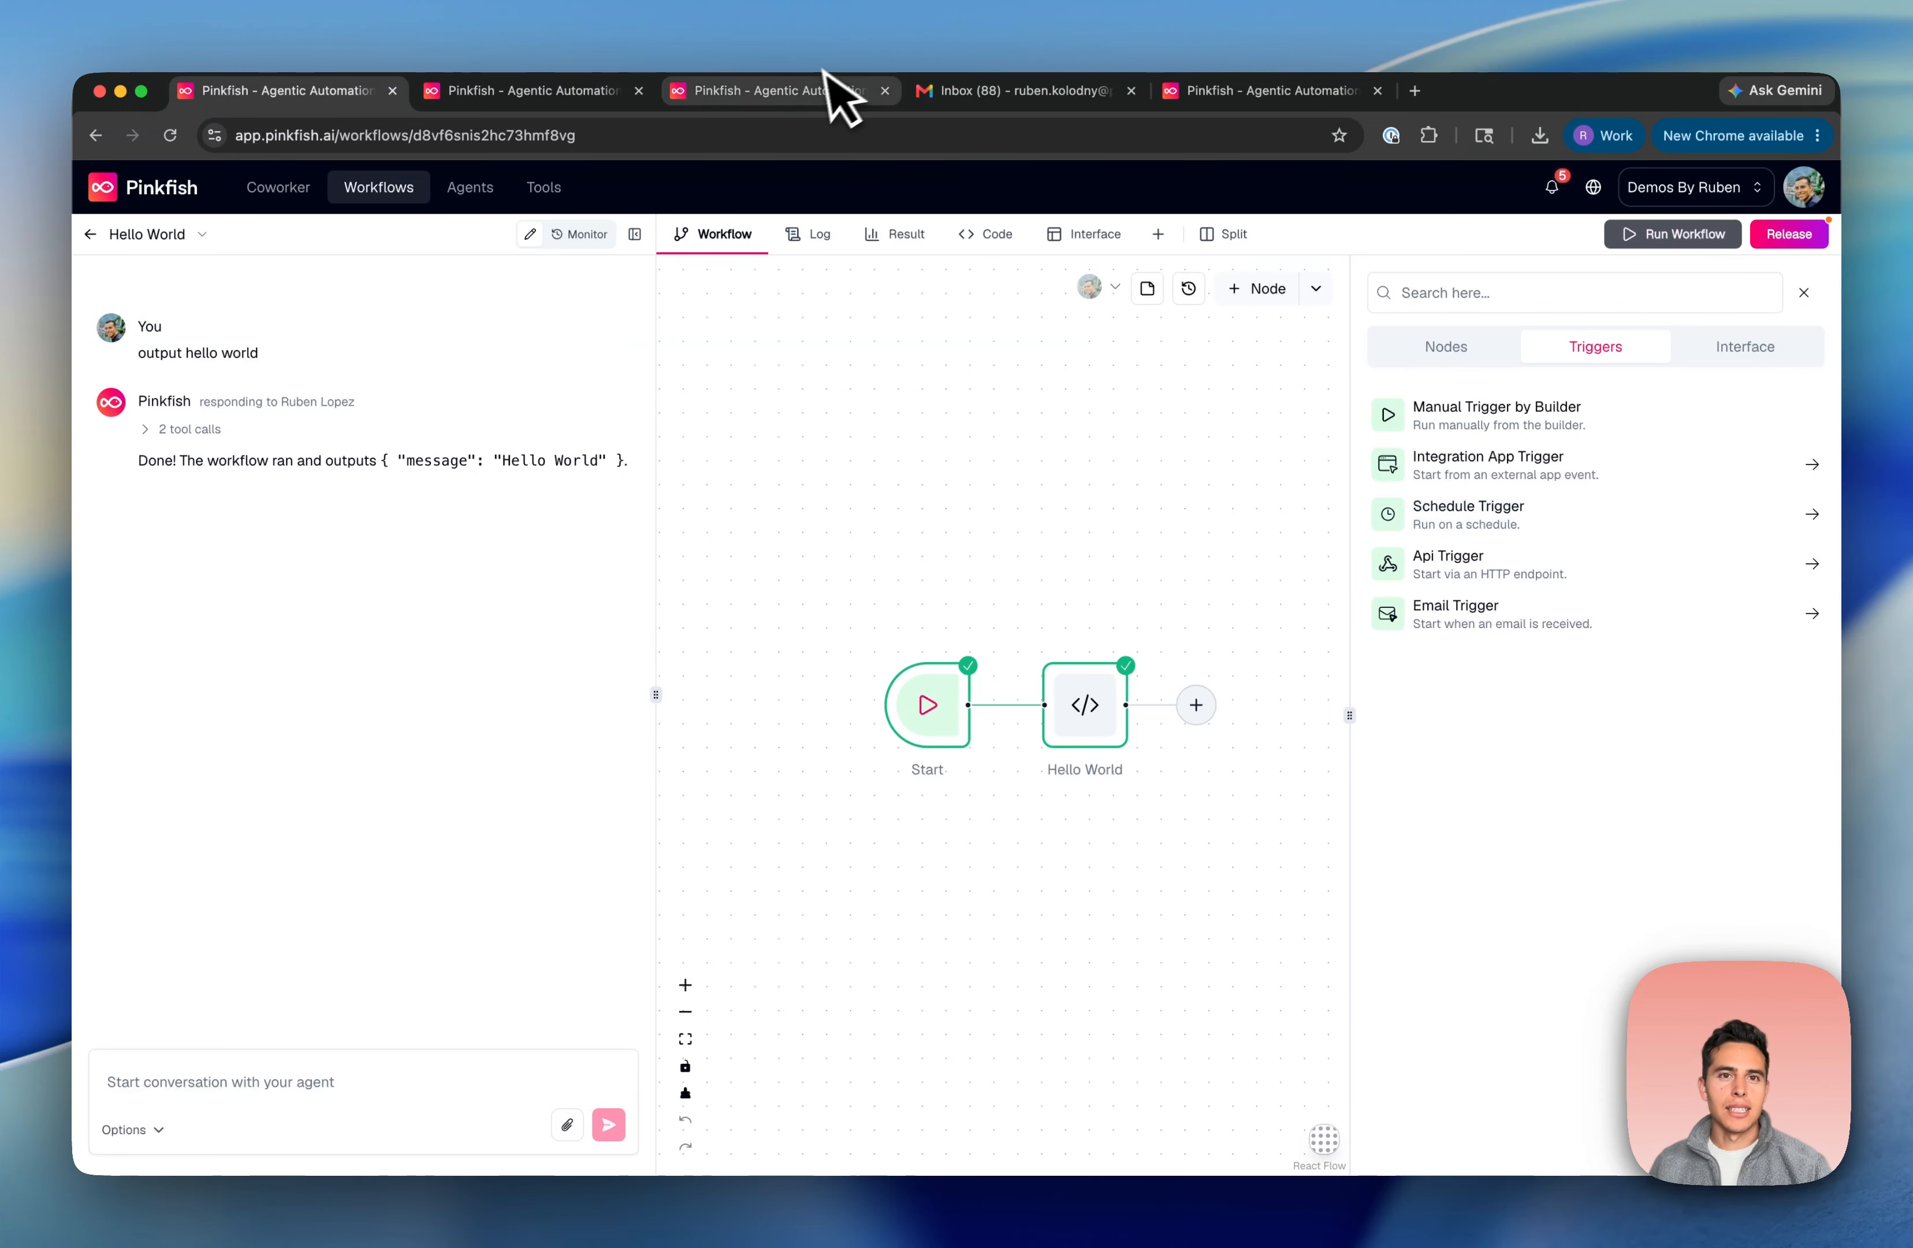
{"action": "left_click", "coordinate": [804, 100]}
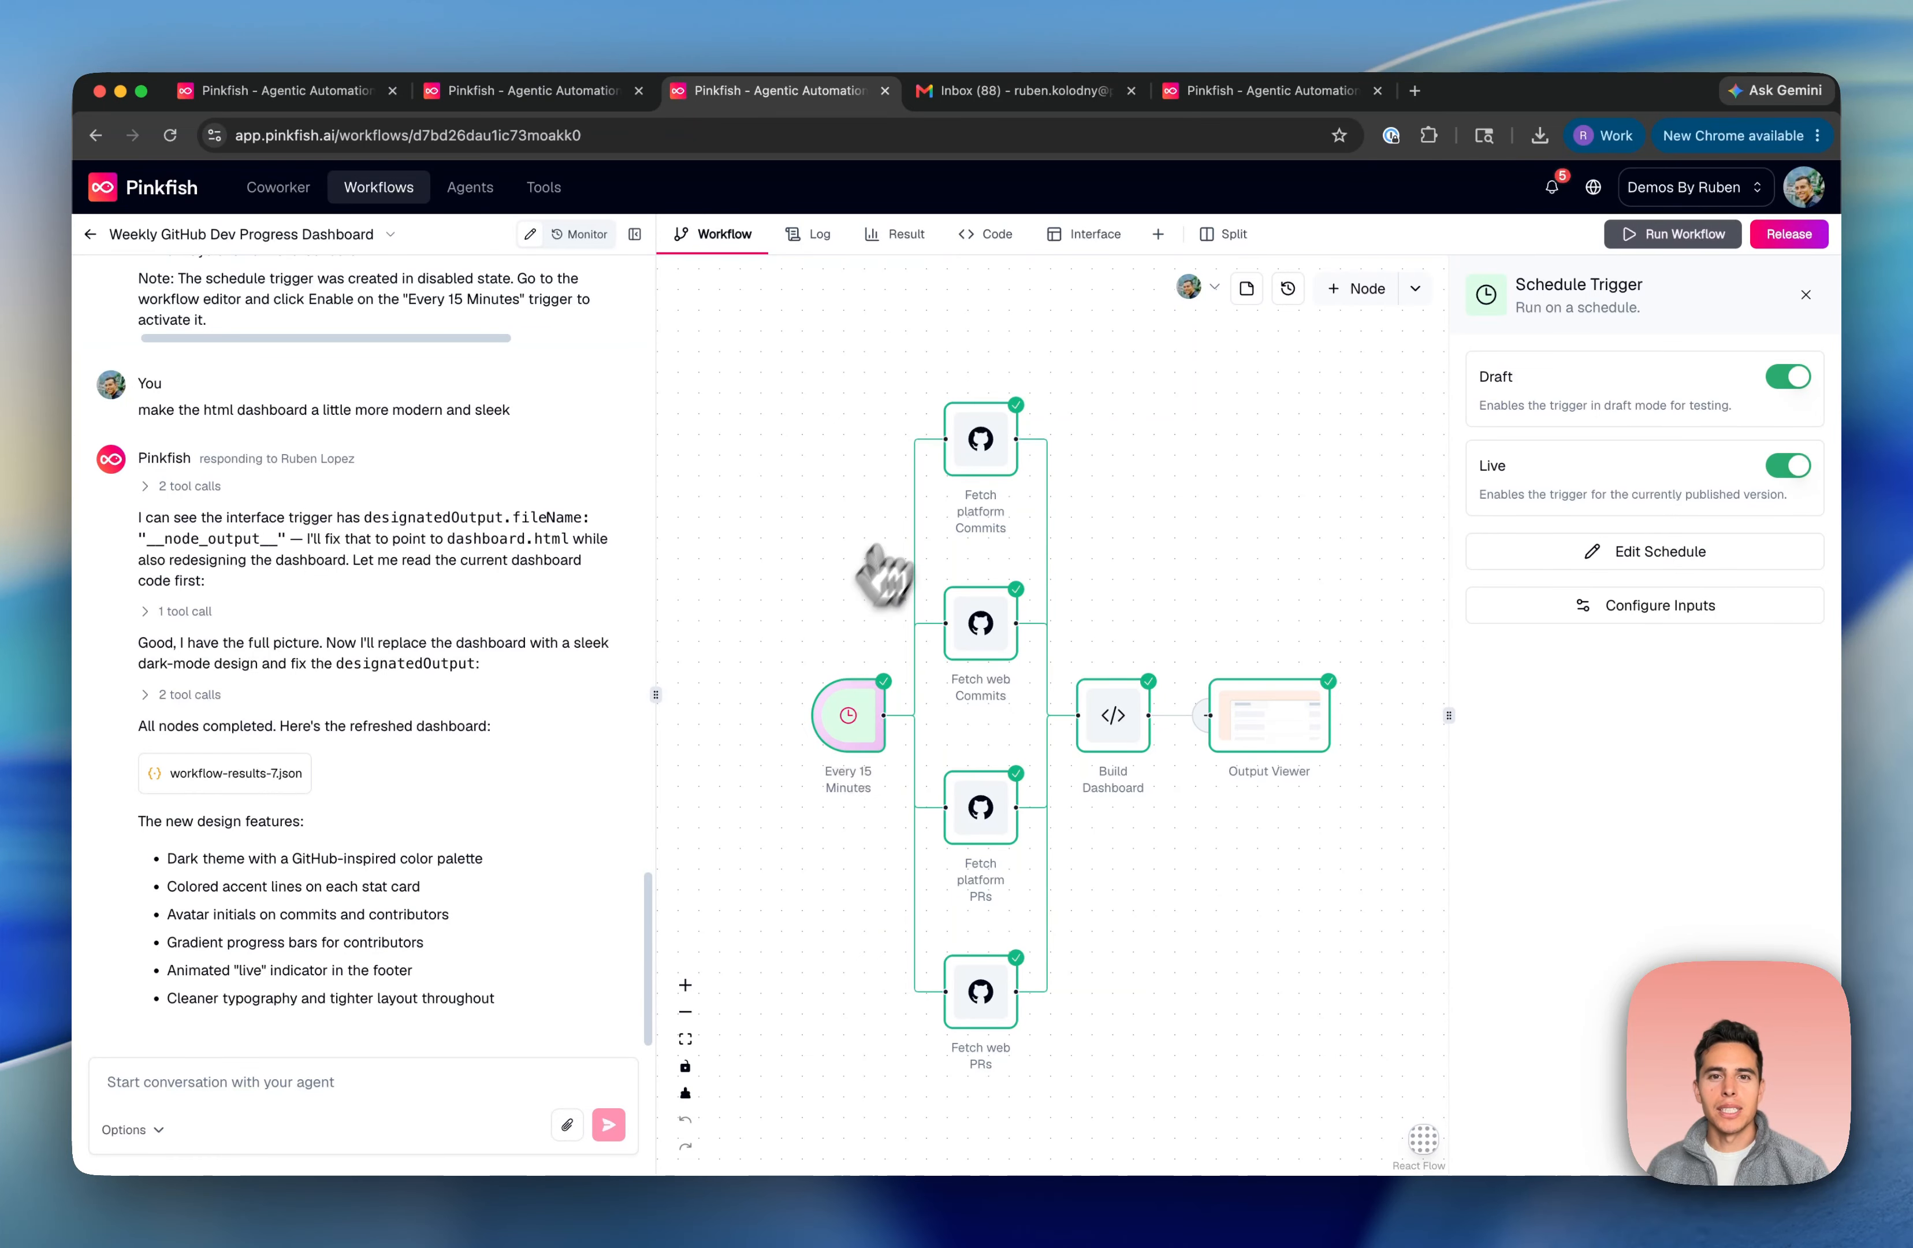
{"action": "left_click", "coordinate": [919, 241]}
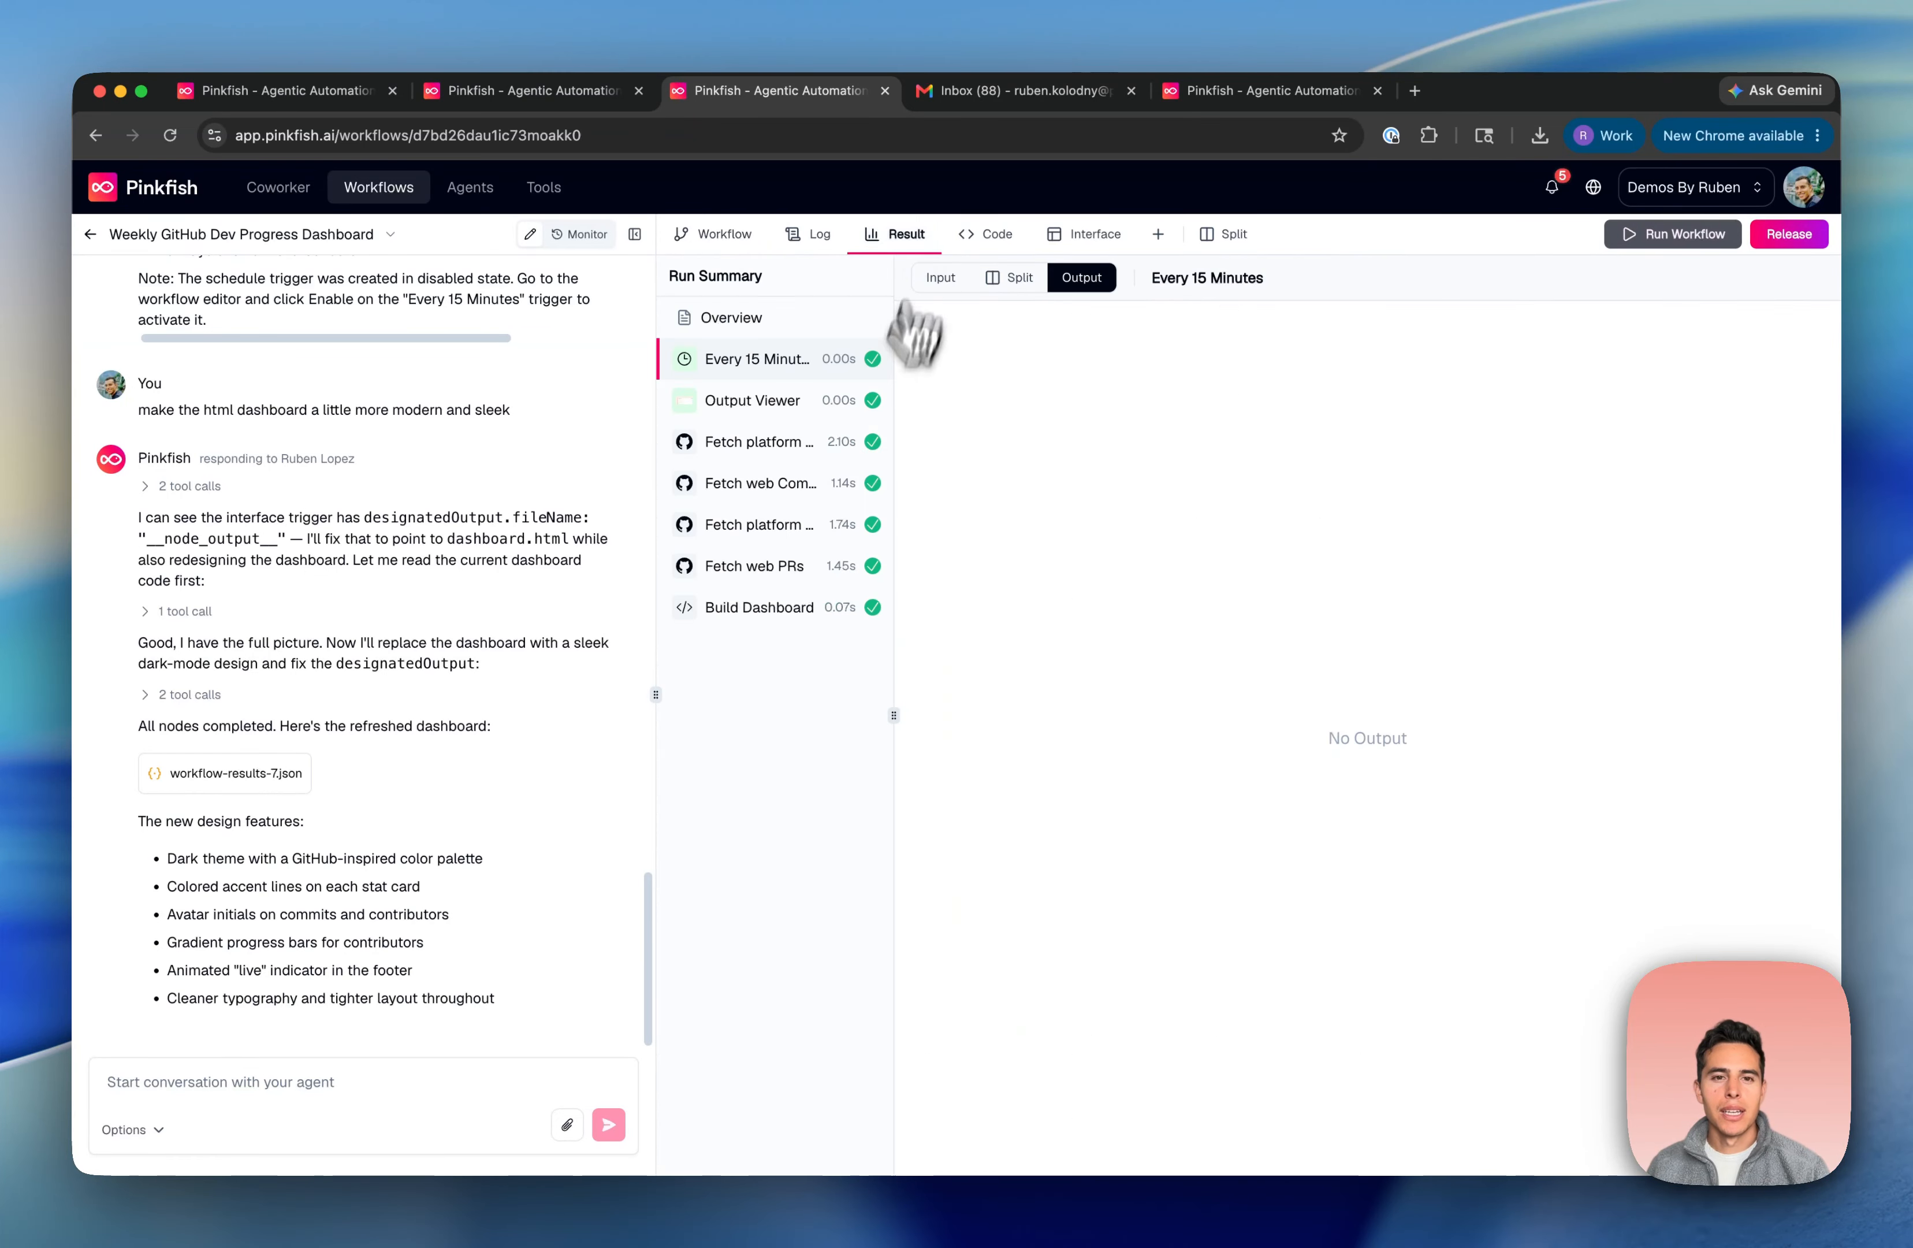
{"action": "left_click", "coordinate": [766, 607]}
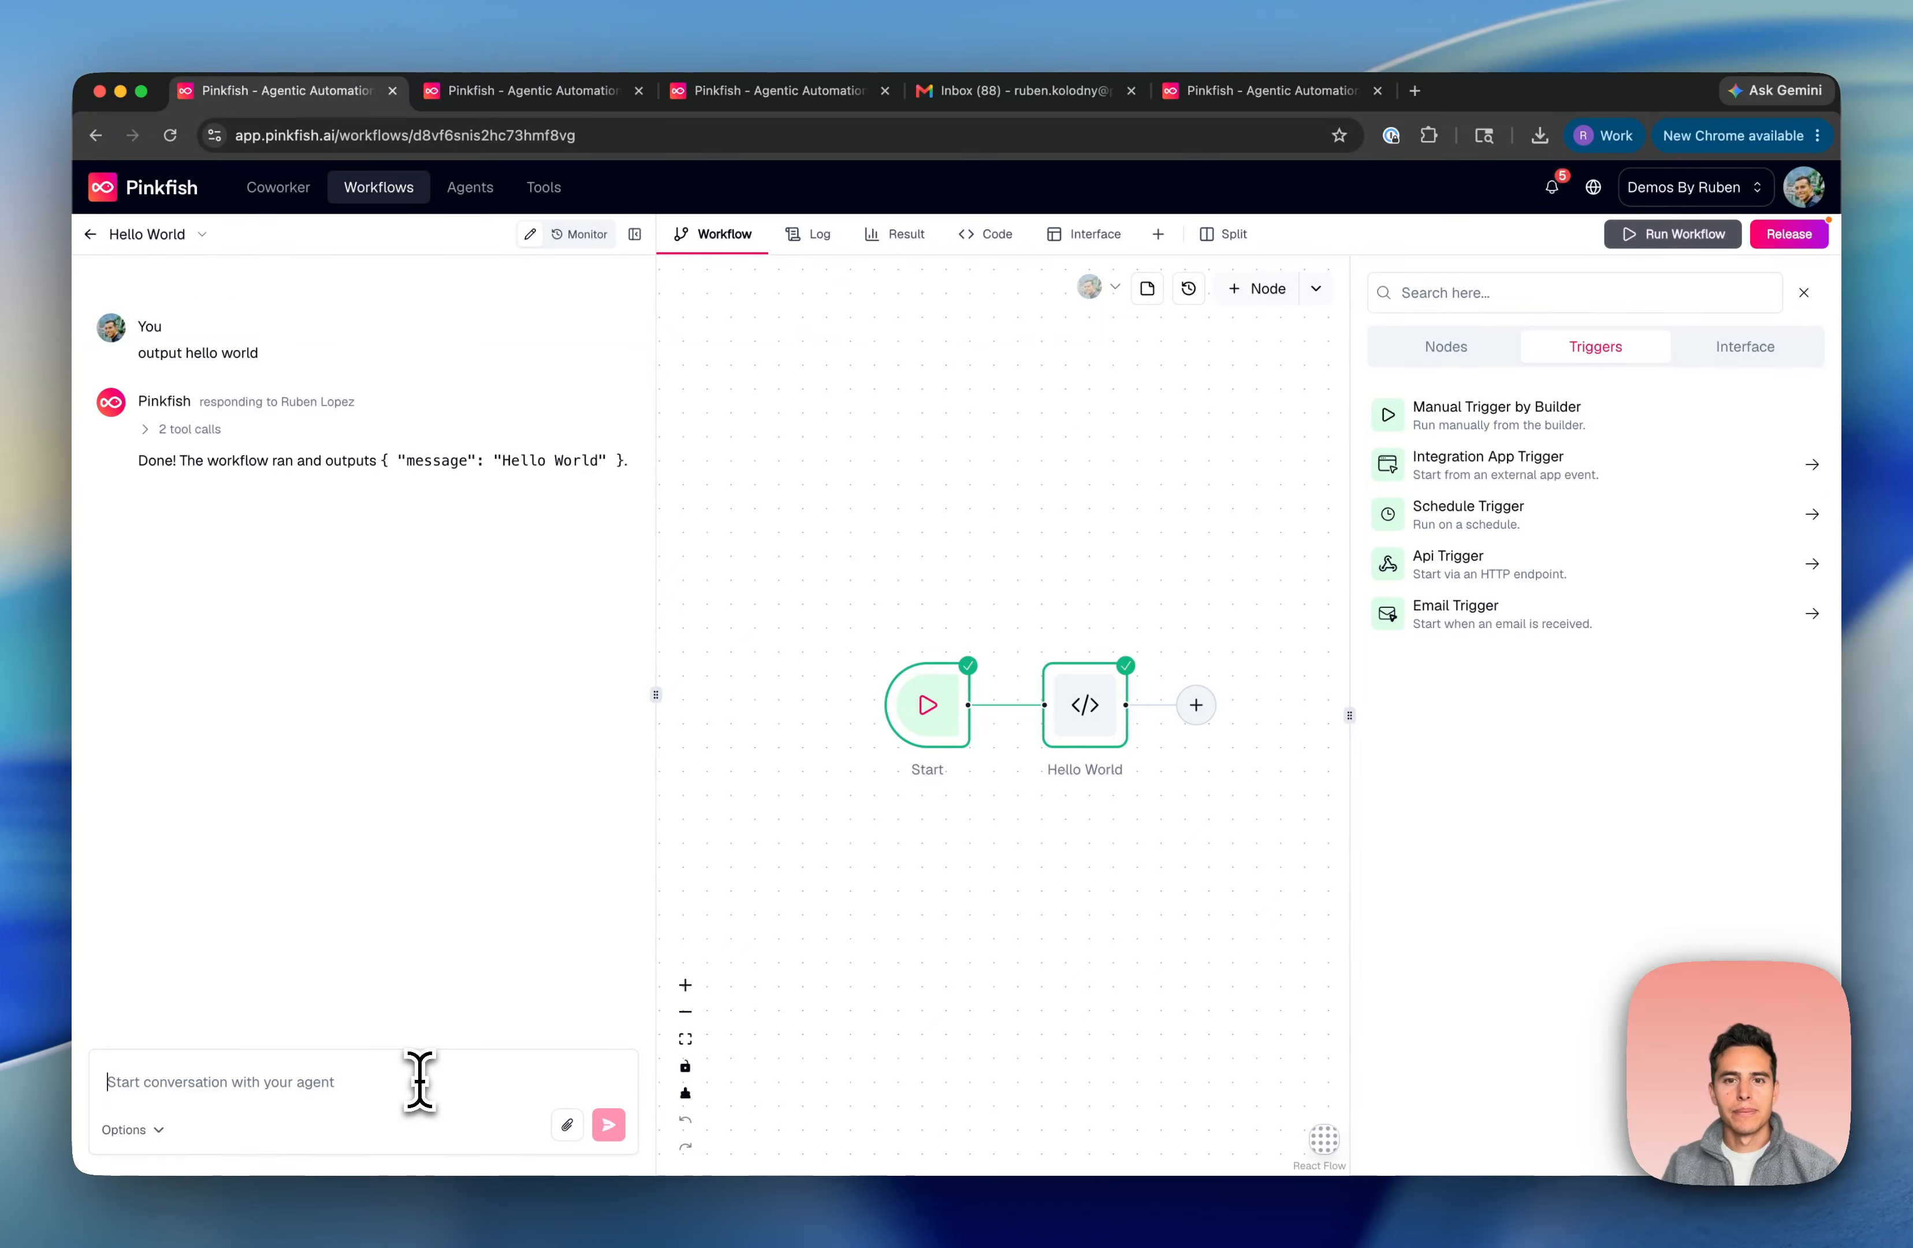
Ask the agent for an API trigger with an input message, then create 'Hello World API'
{"action": "type", "text": "Can"}
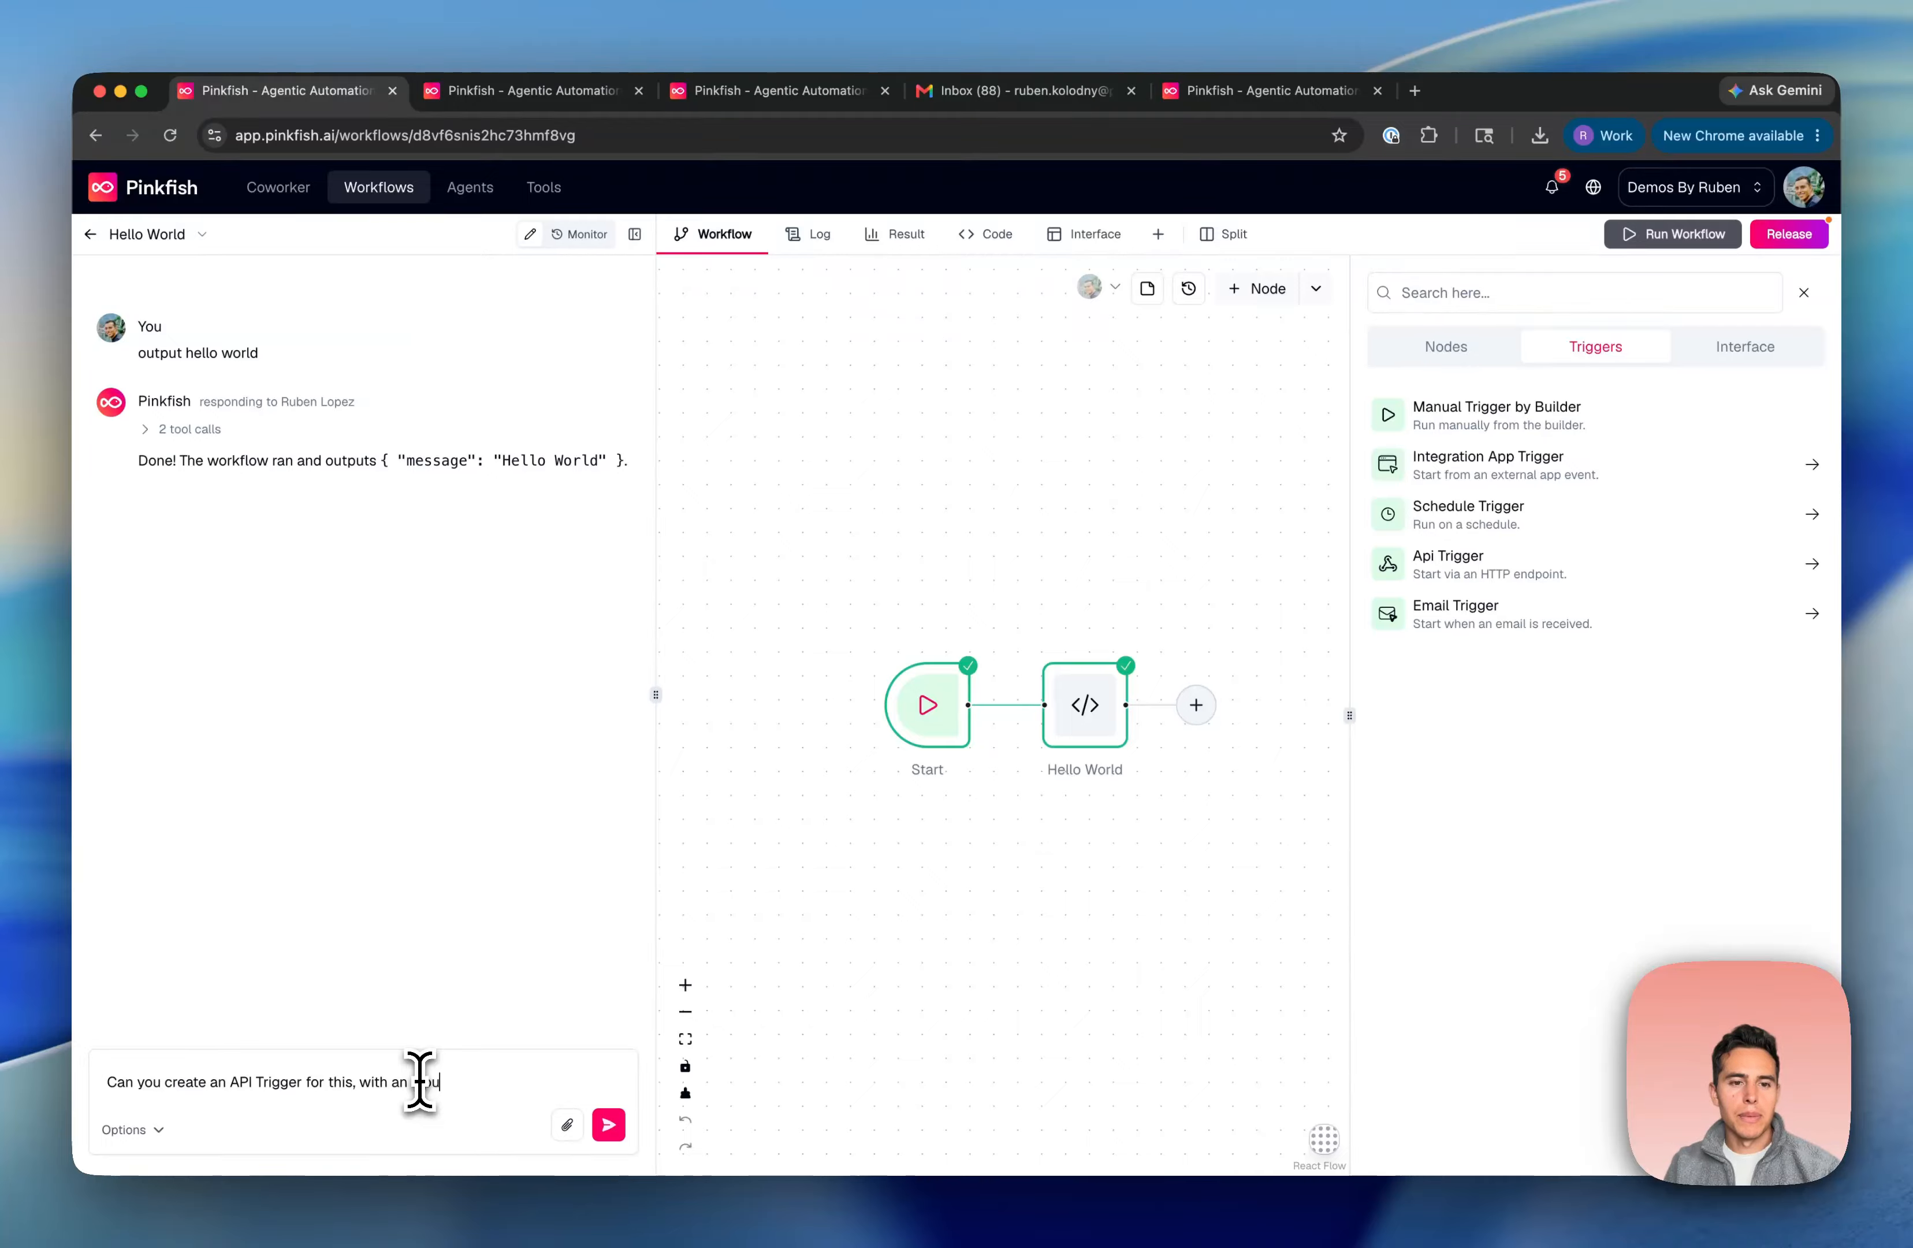
{"action": "key", "text": "Return"}
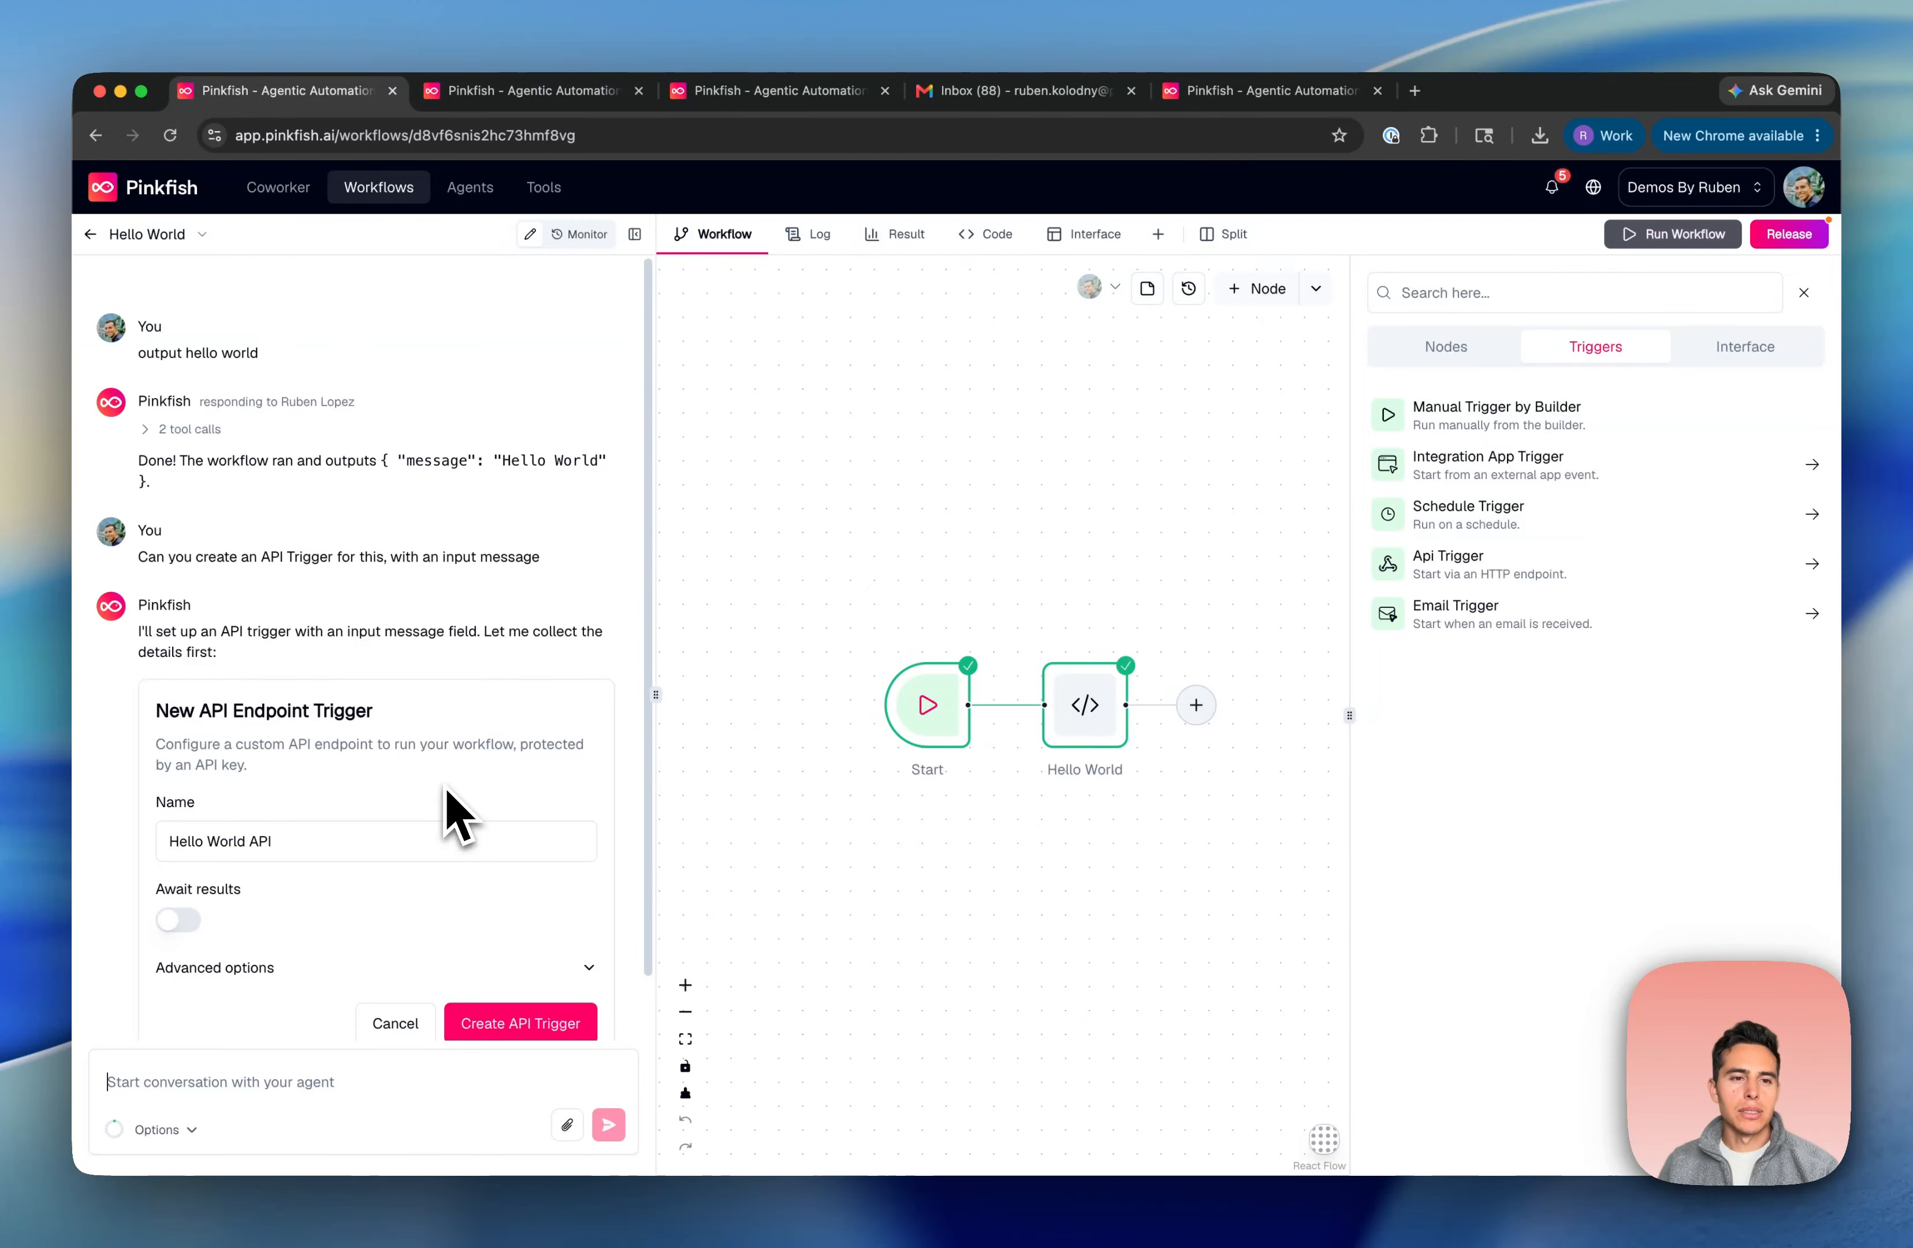
{"action": "scroll", "coordinate": [504, 791], "scroll_direction": "down", "scroll_amount": 2}
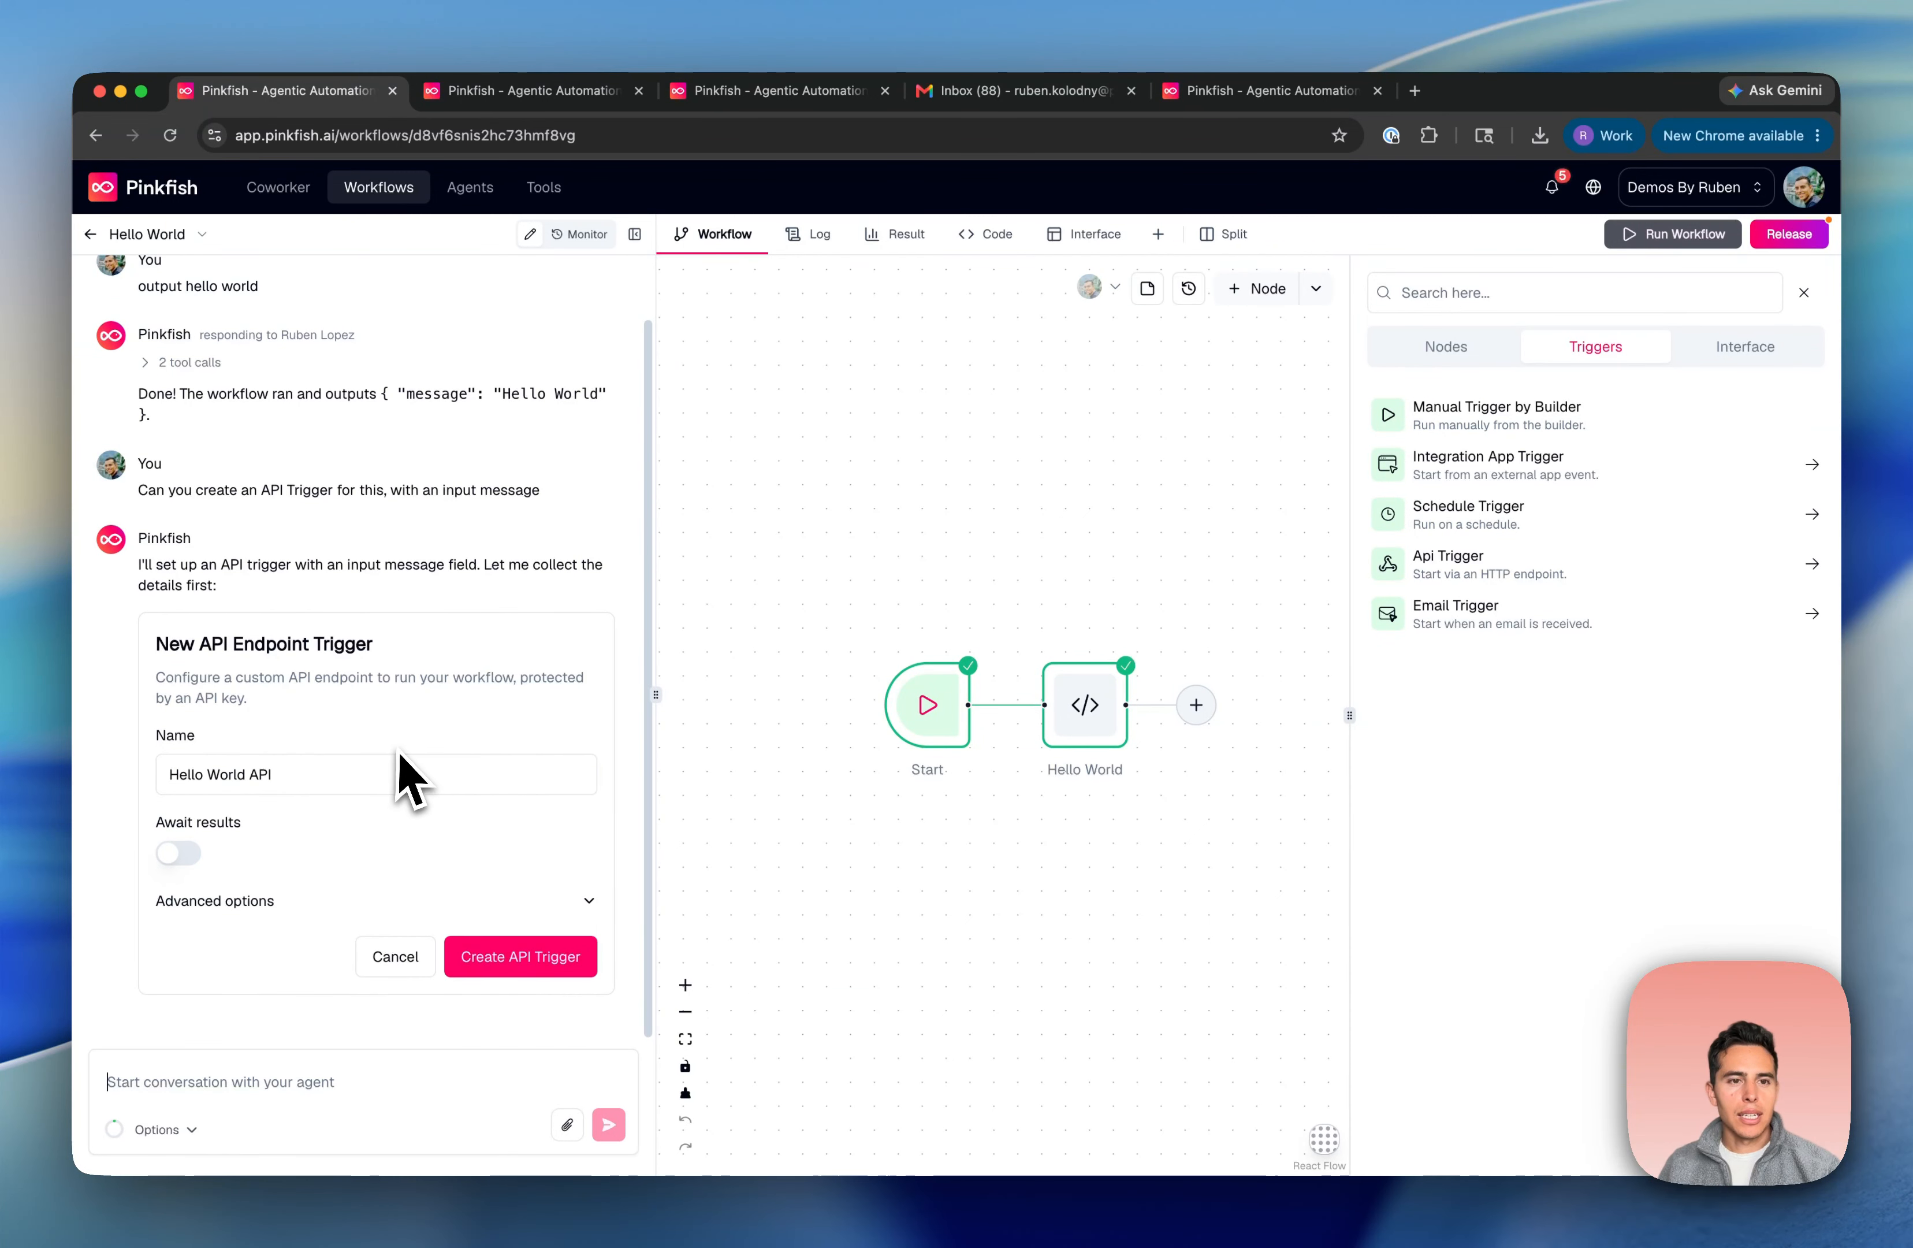
{"action": "left_click", "coordinate": [530, 960]}
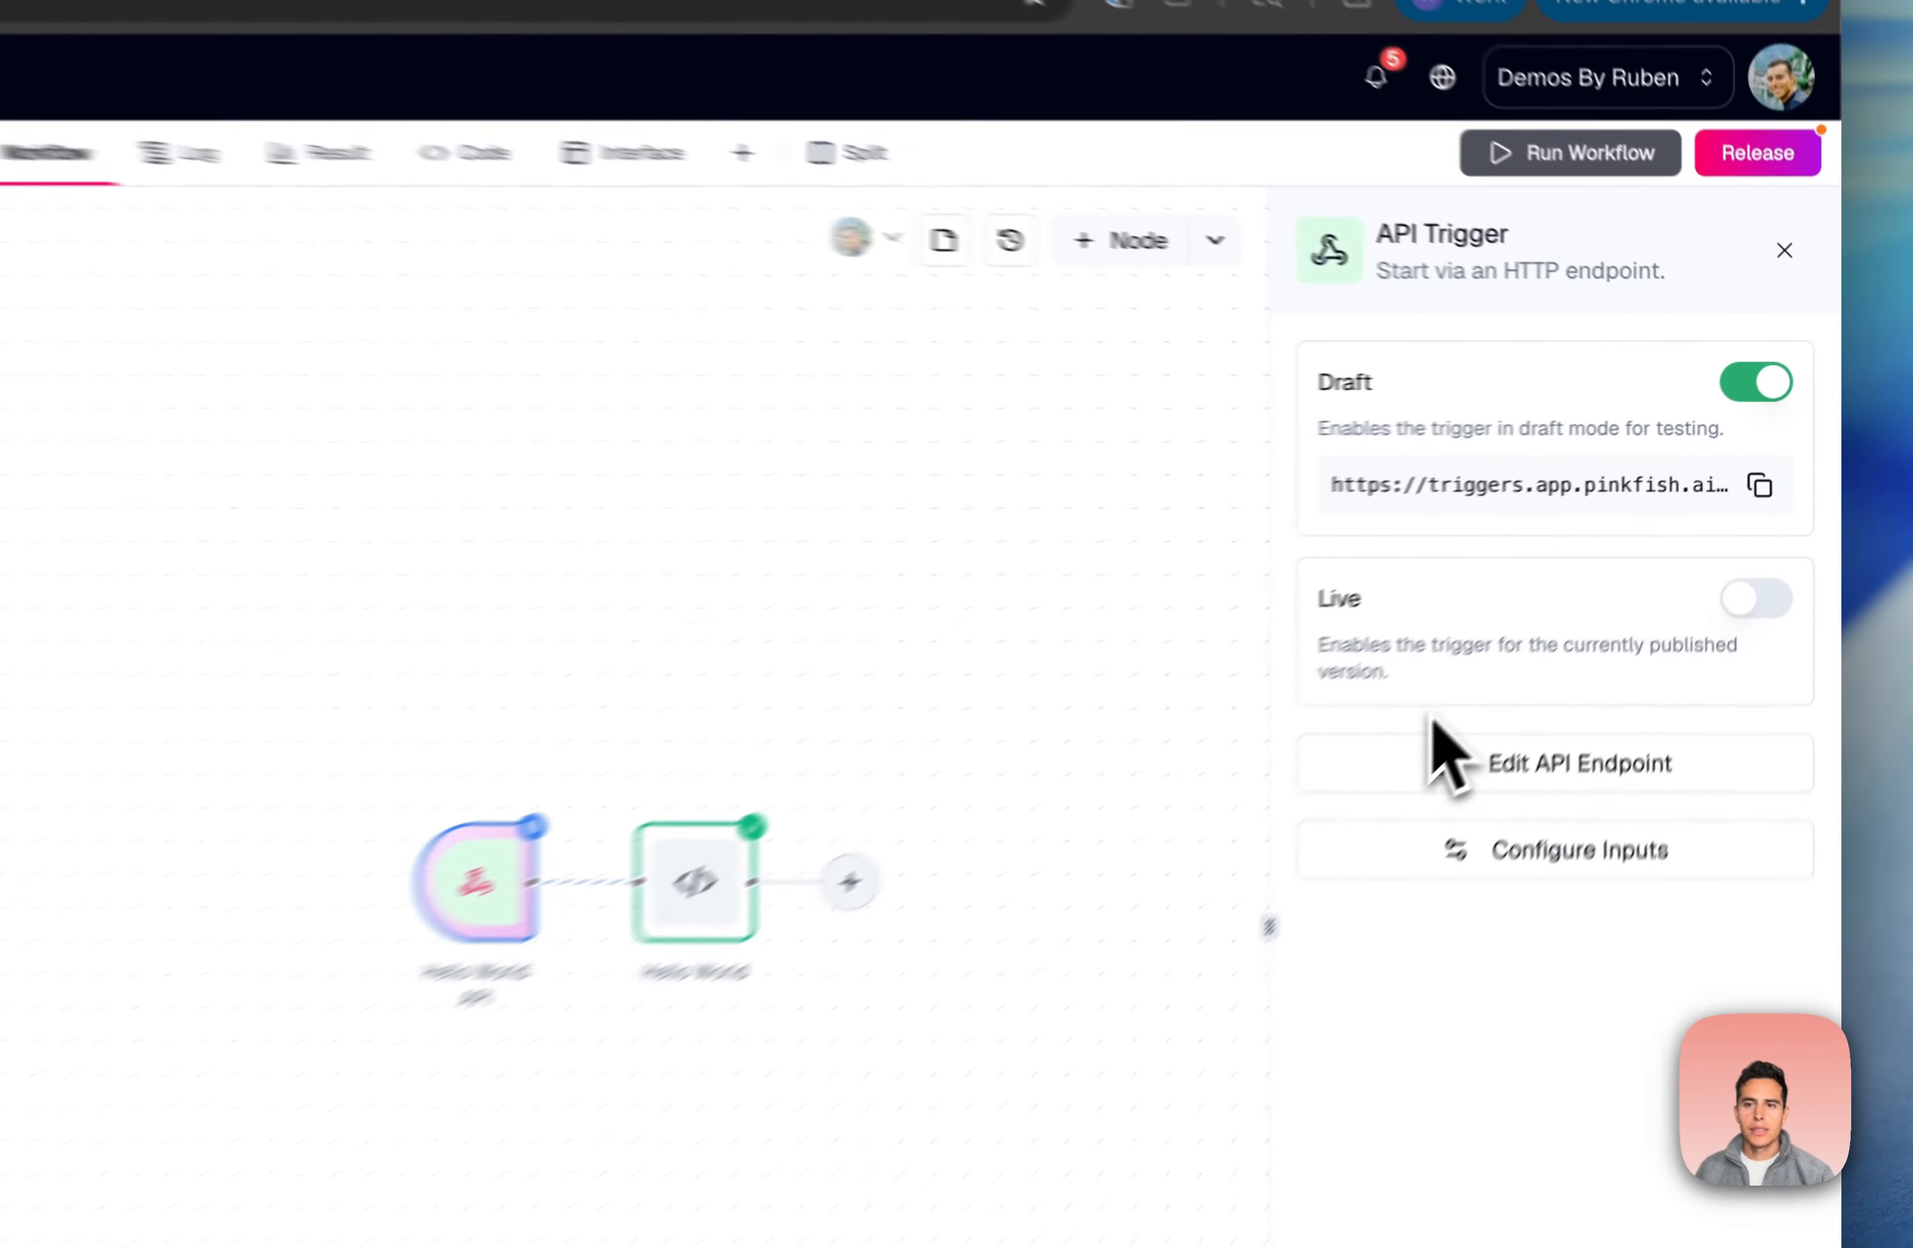
Publish a new release of the Hello World workflow and widen the API Trigger panel
{"action": "left_click", "coordinate": [1762, 149]}
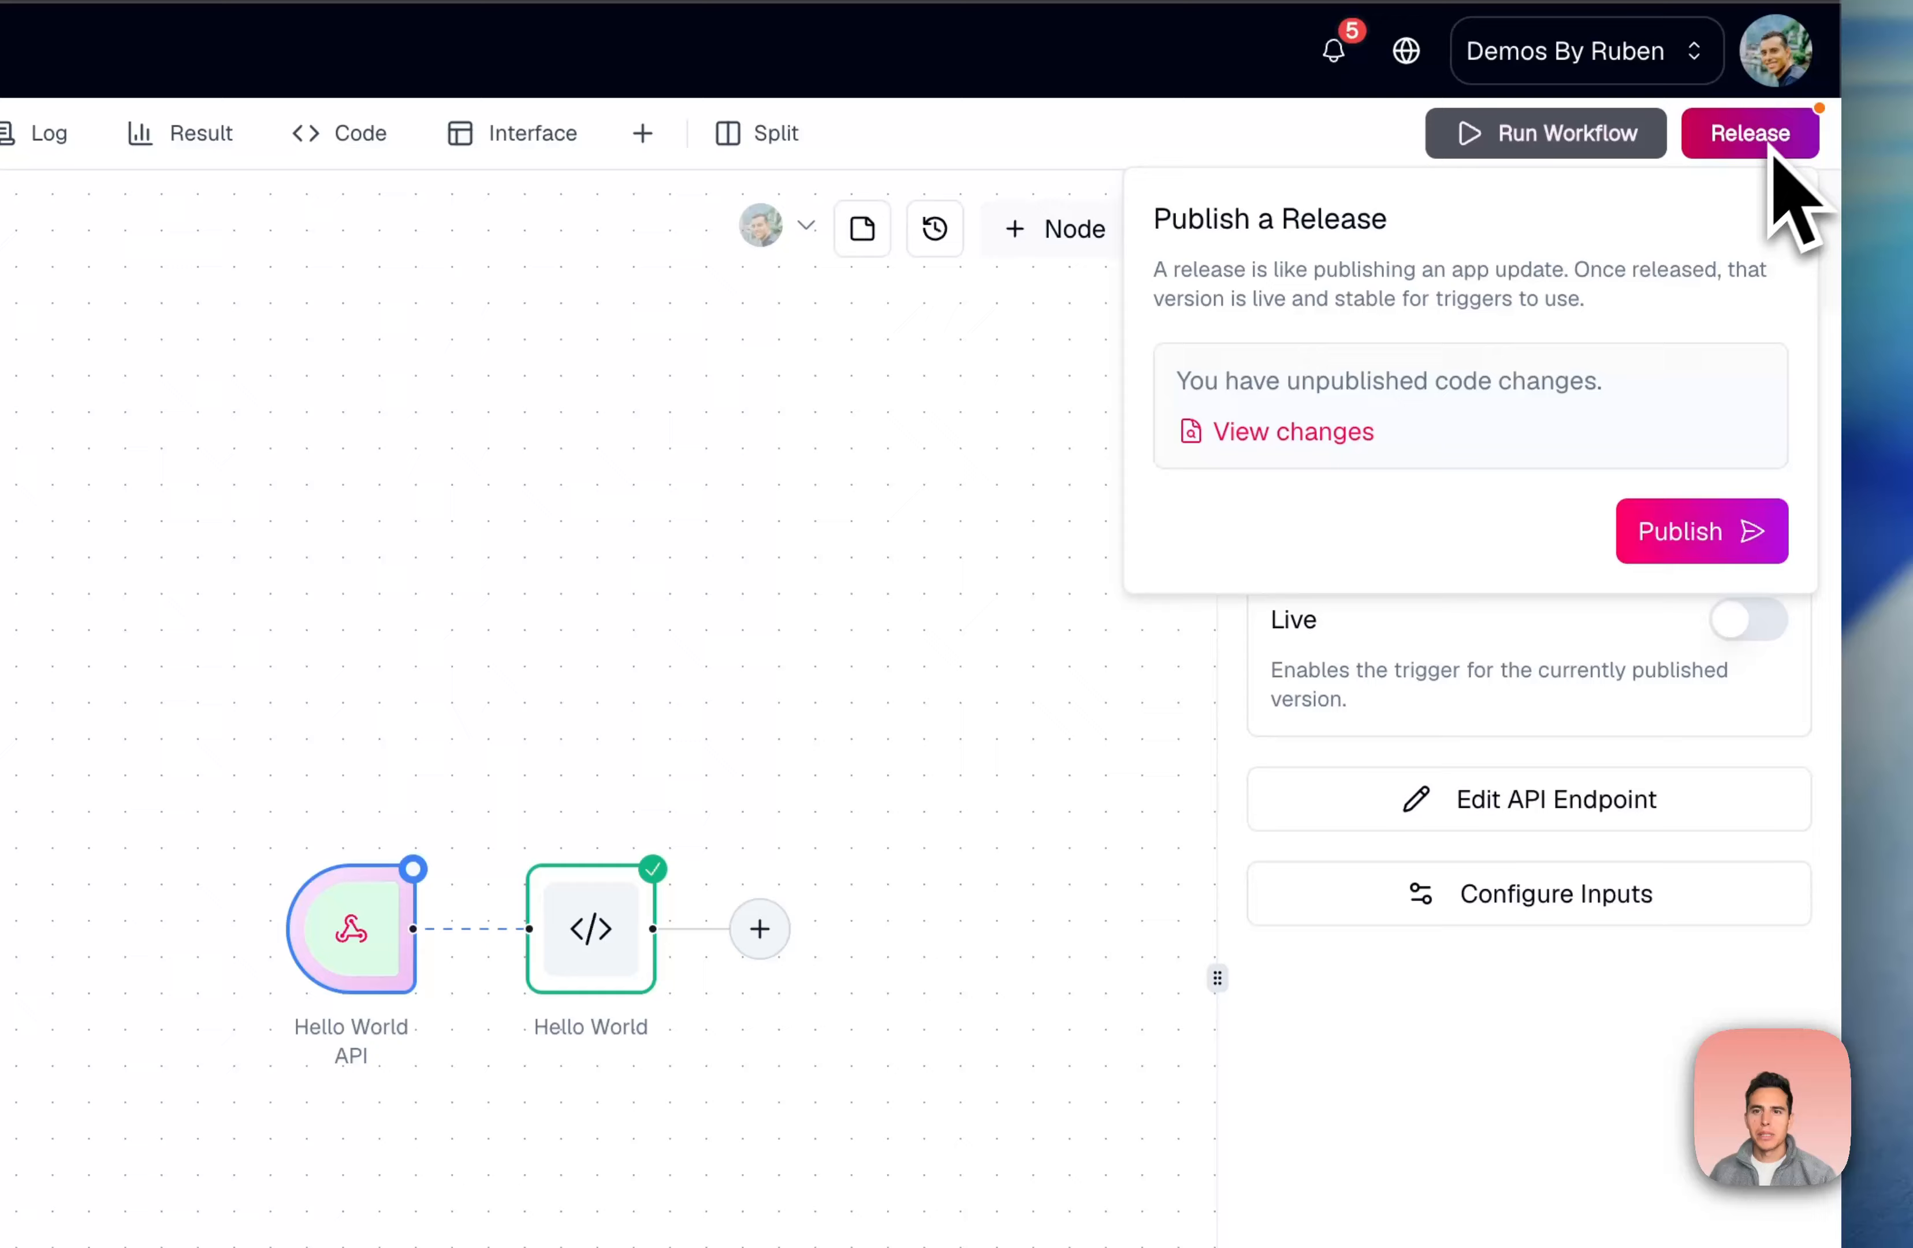
{"action": "left_click", "coordinate": [1693, 534]}
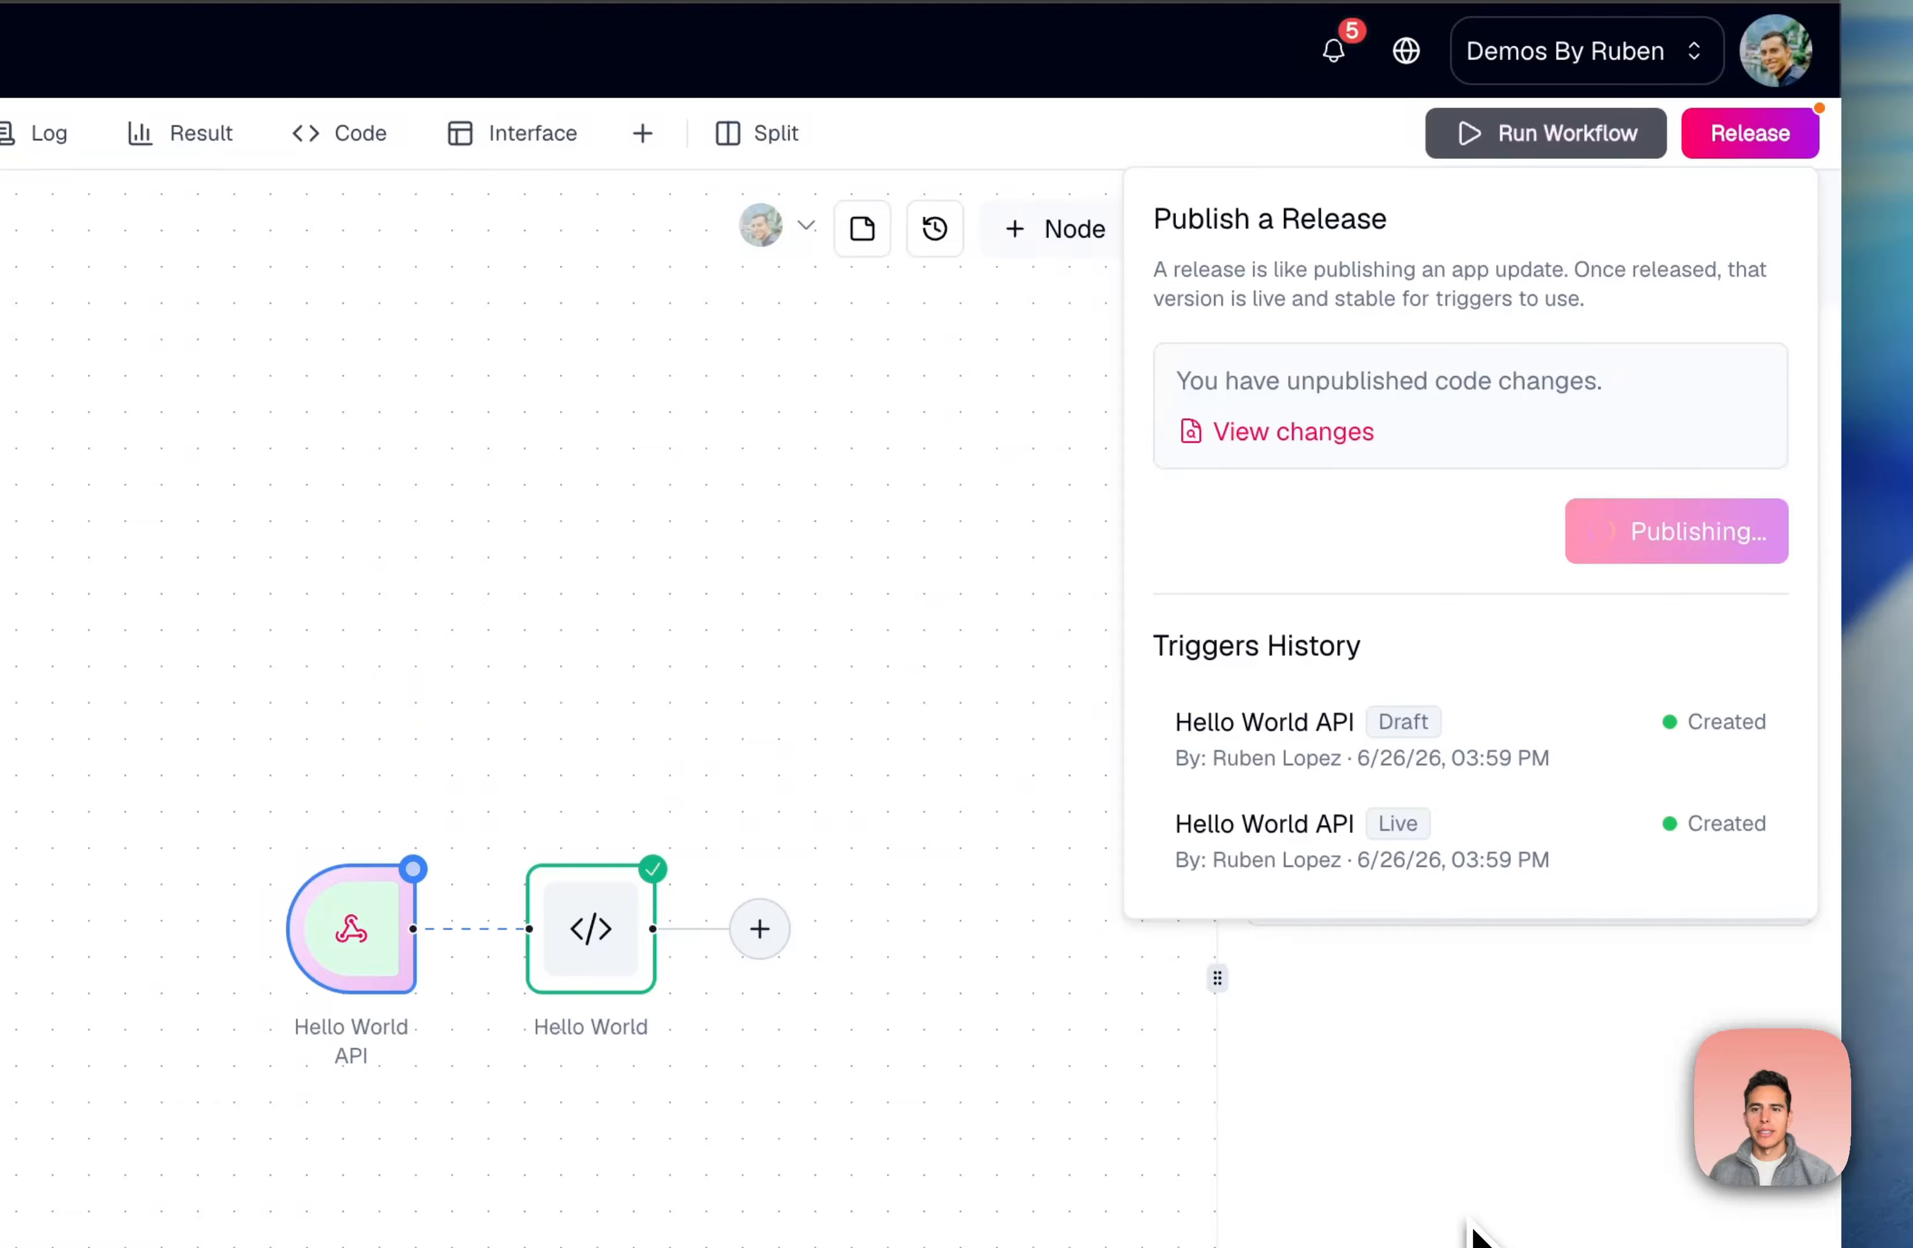
{"action": "left_click_drag", "start_coordinate": [1218, 974], "coordinate": [916, 964]}
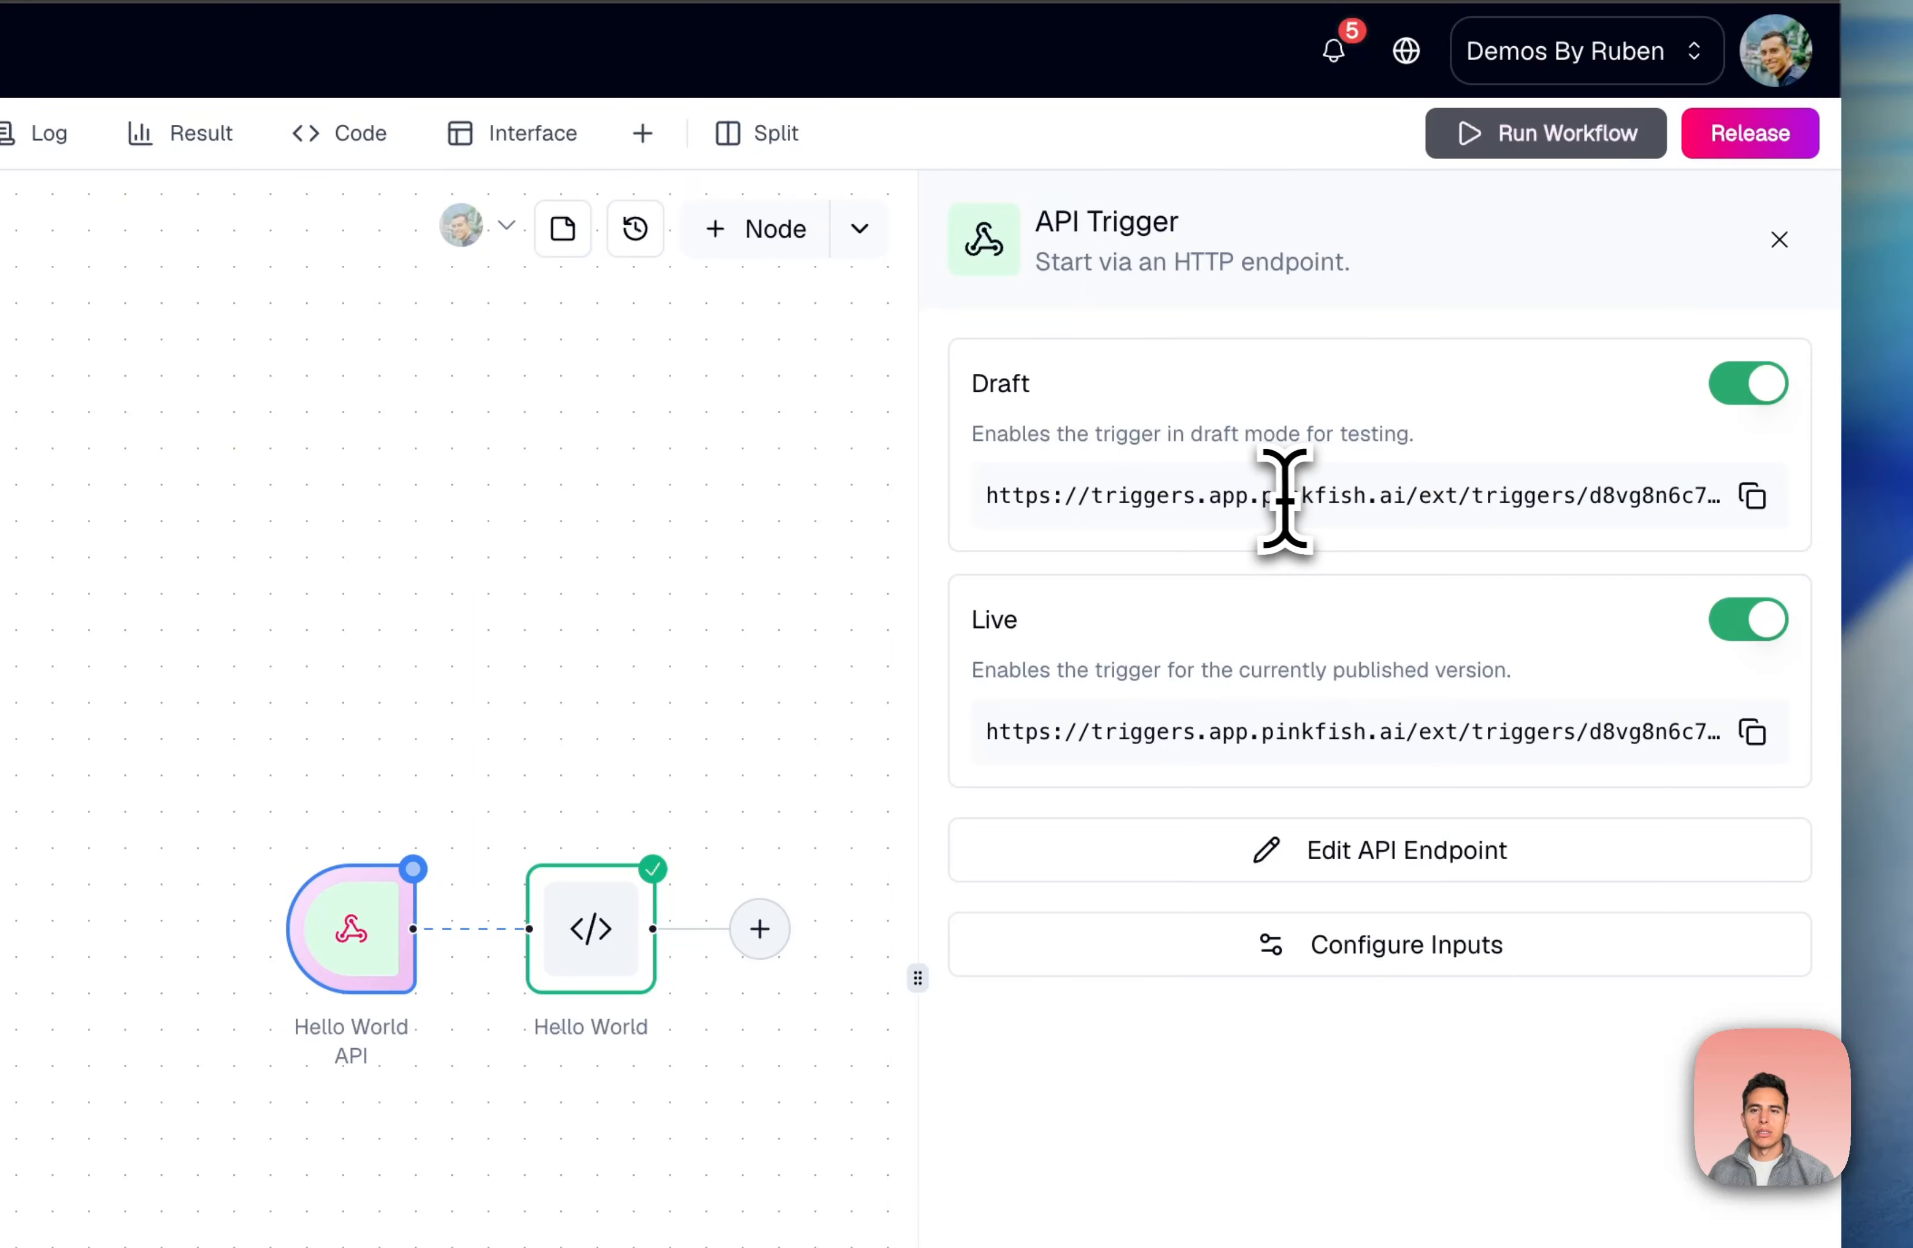
Select the Draft endpoint URL, then bring the Terminal window over the workflow
{"action": "double_click", "coordinate": [1333, 496]}
{"action": "triple_click", "coordinate": [1334, 496]}
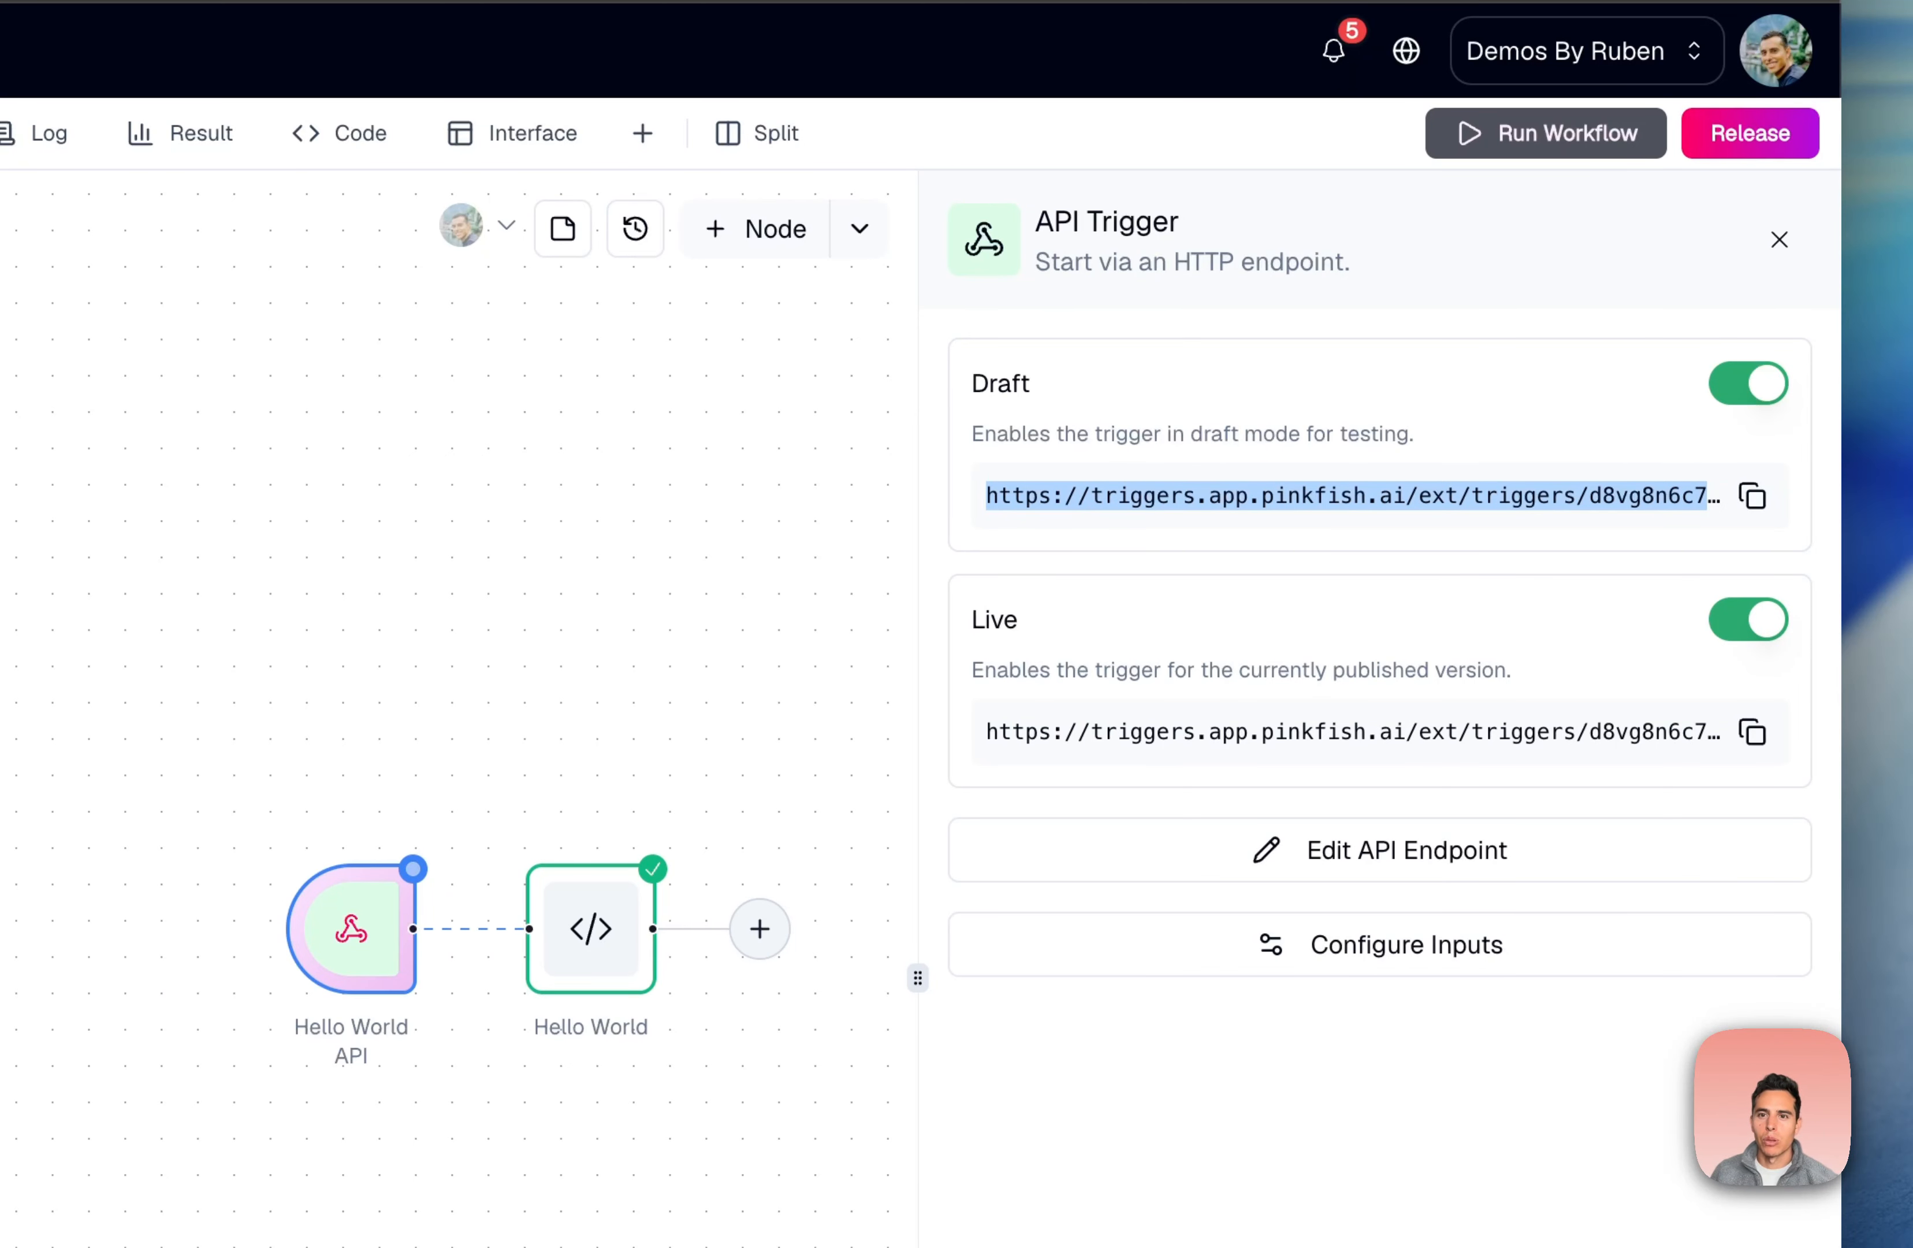
{"action": "left_click", "coordinate": [1371, 525]}
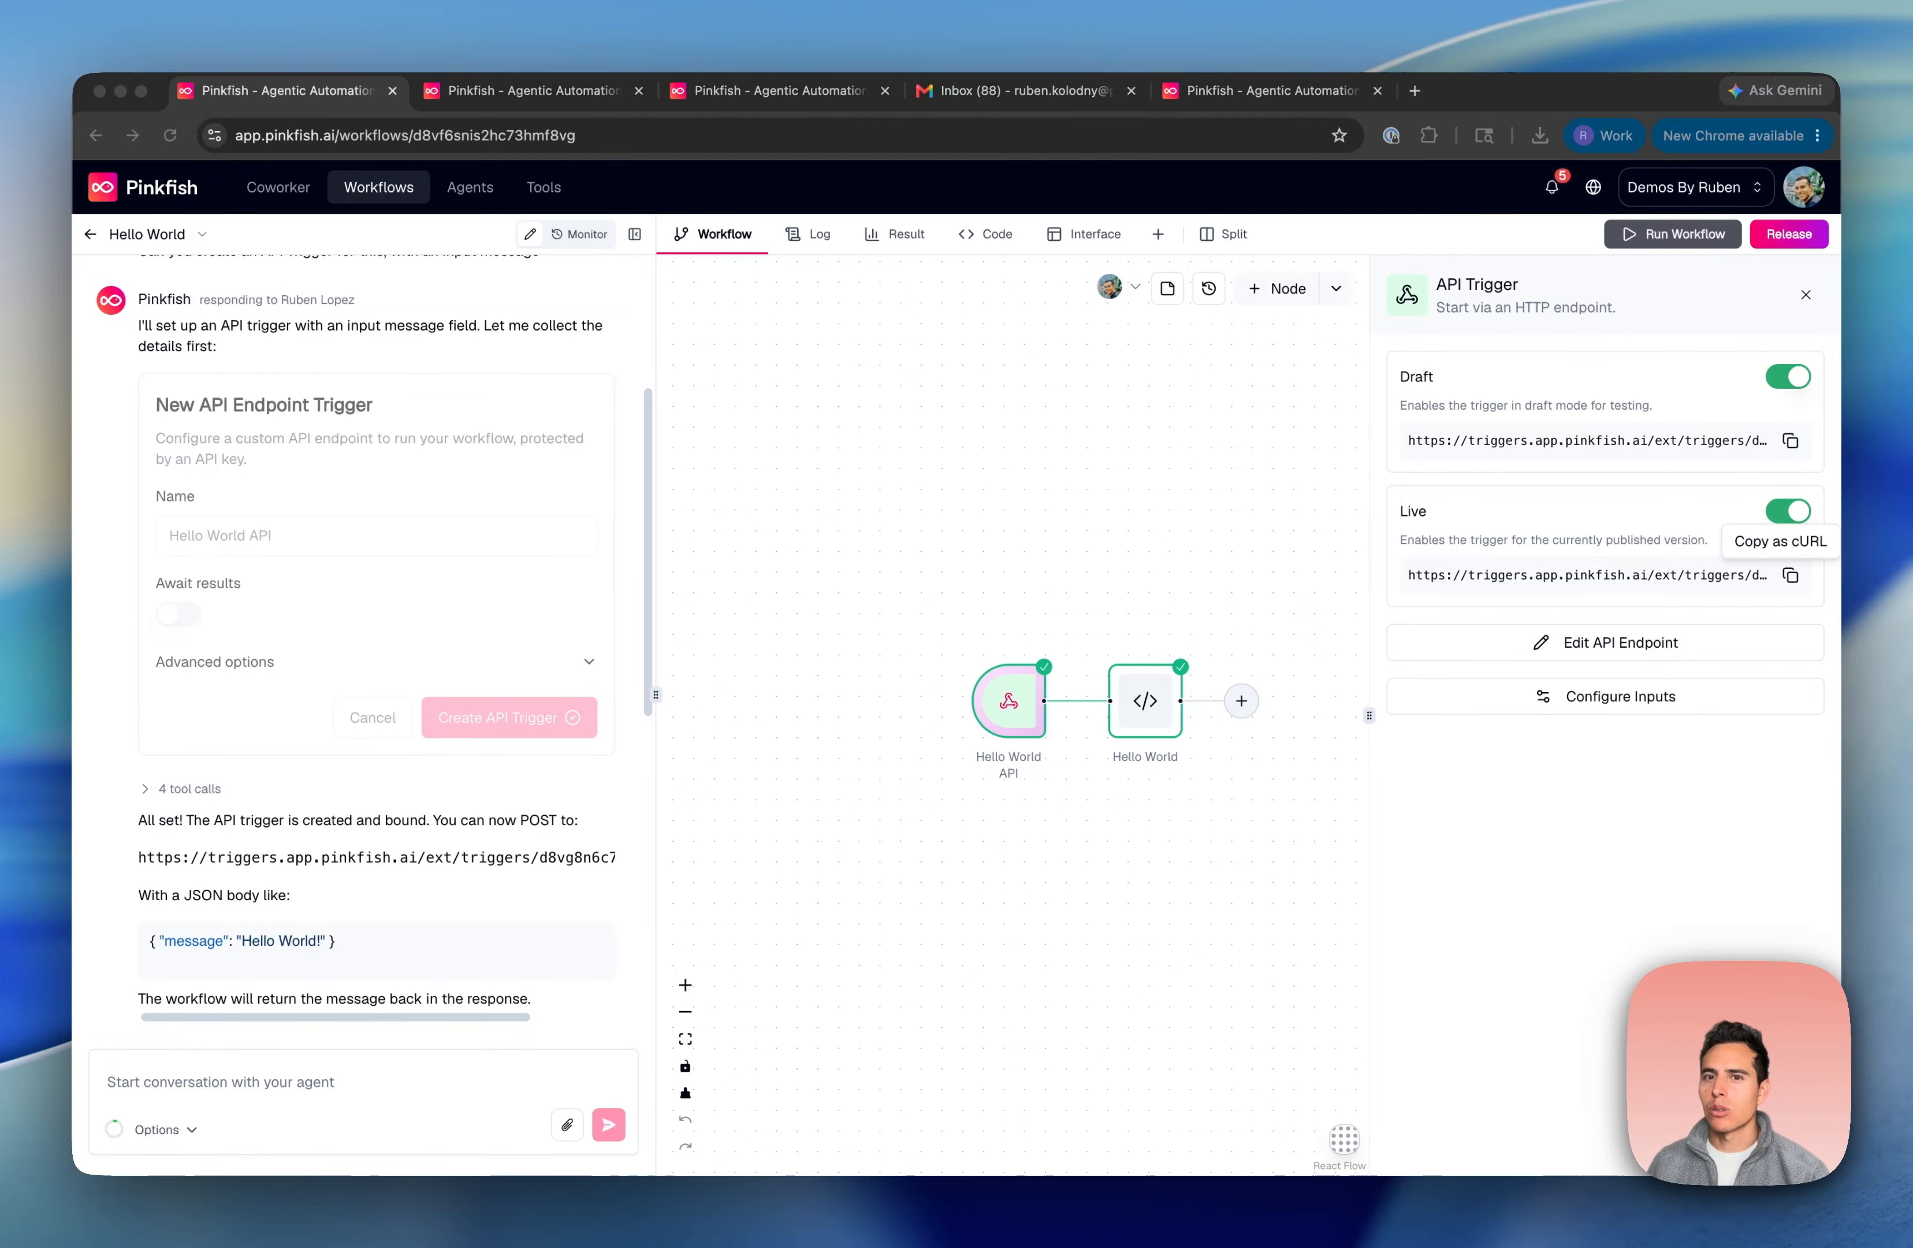
{"action": "left_click_drag", "start_coordinate": [1907, 303], "coordinate": [1136, 392]}
Run the pasted cURL call with message 'hello world', then open Edit API Endpoint
{"action": "key", "text": "super+v"}
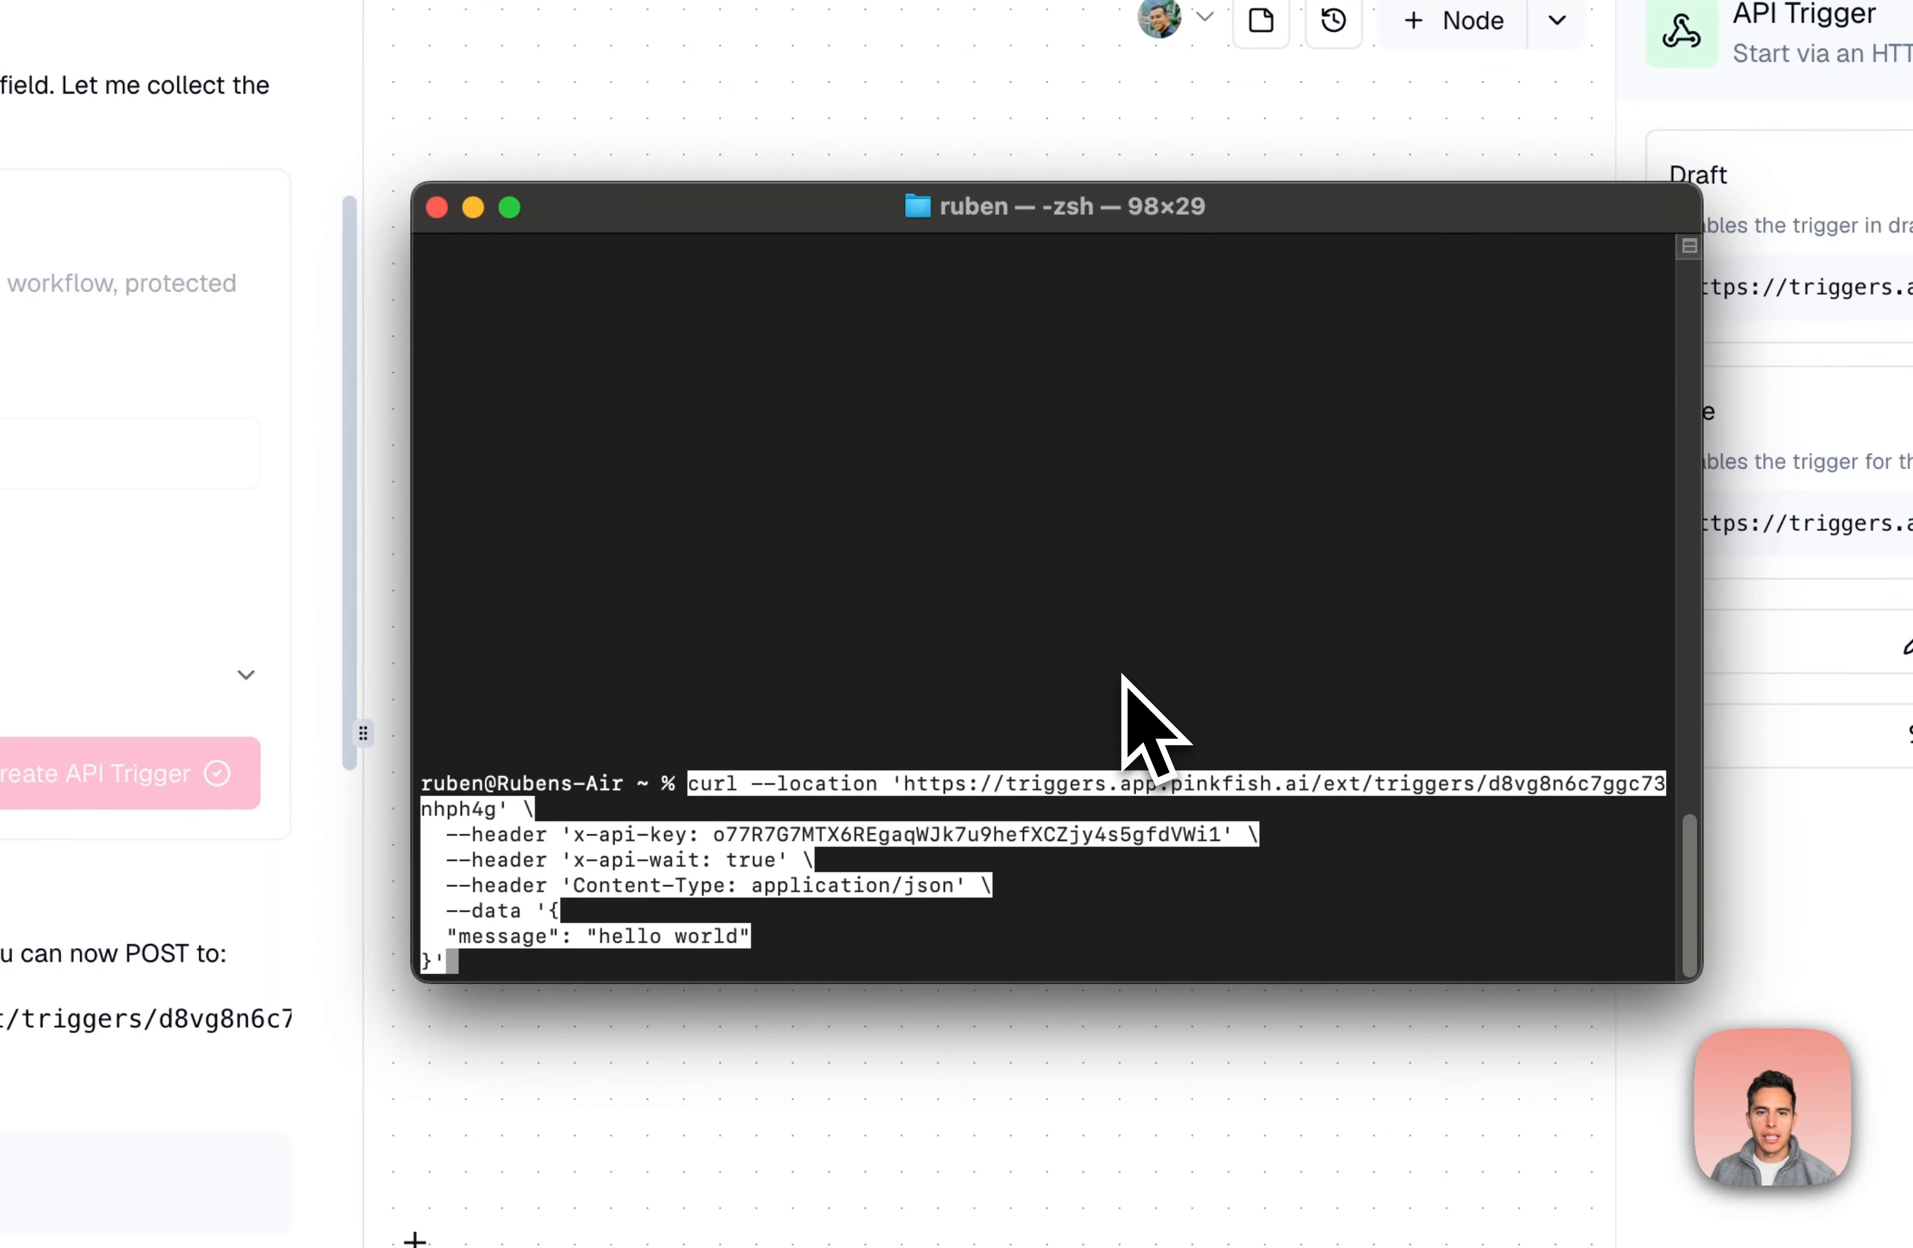
{"action": "key", "text": "Return"}
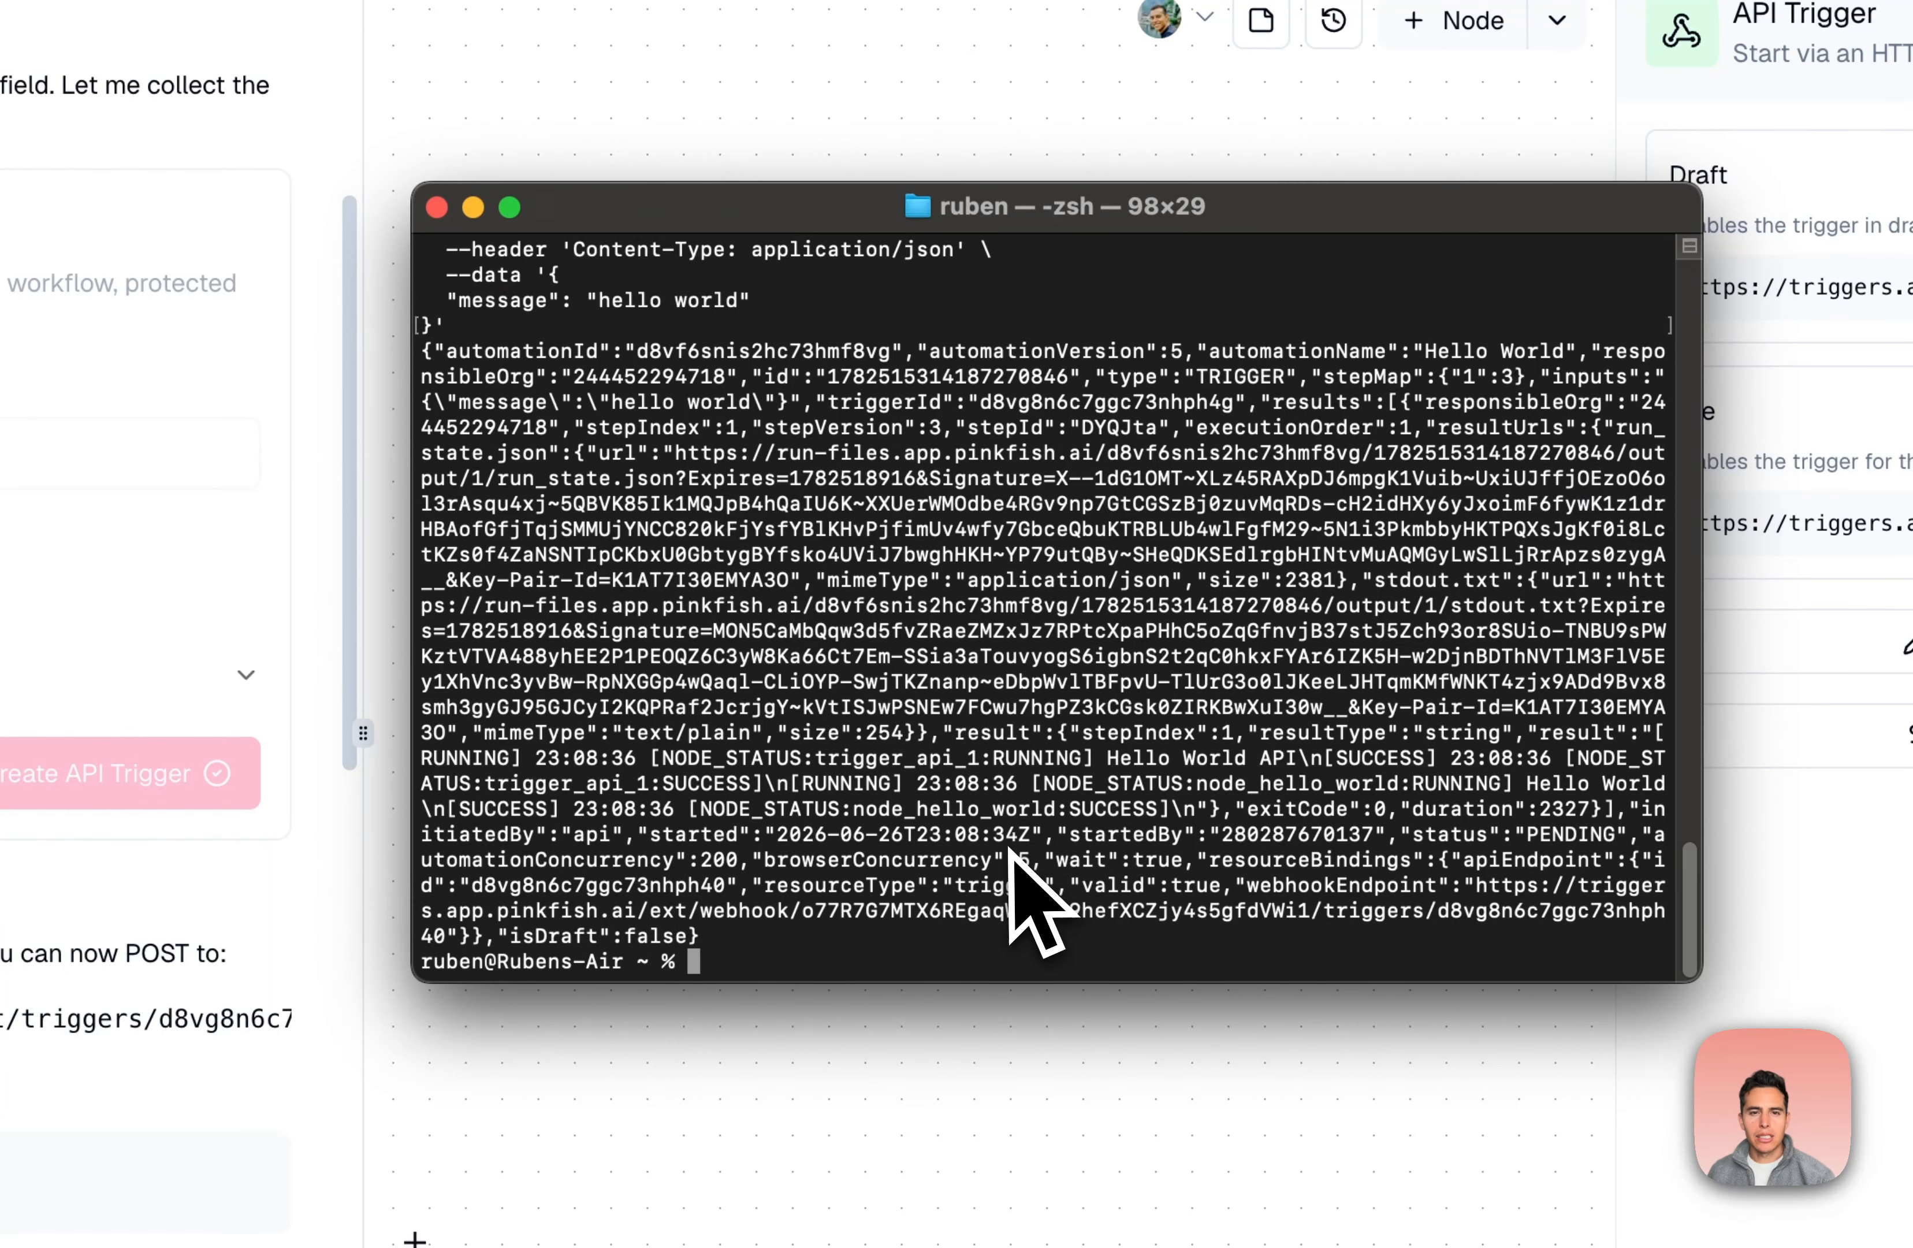
{"action": "left_click_drag", "start_coordinate": [448, 300], "coordinate": [763, 316]}
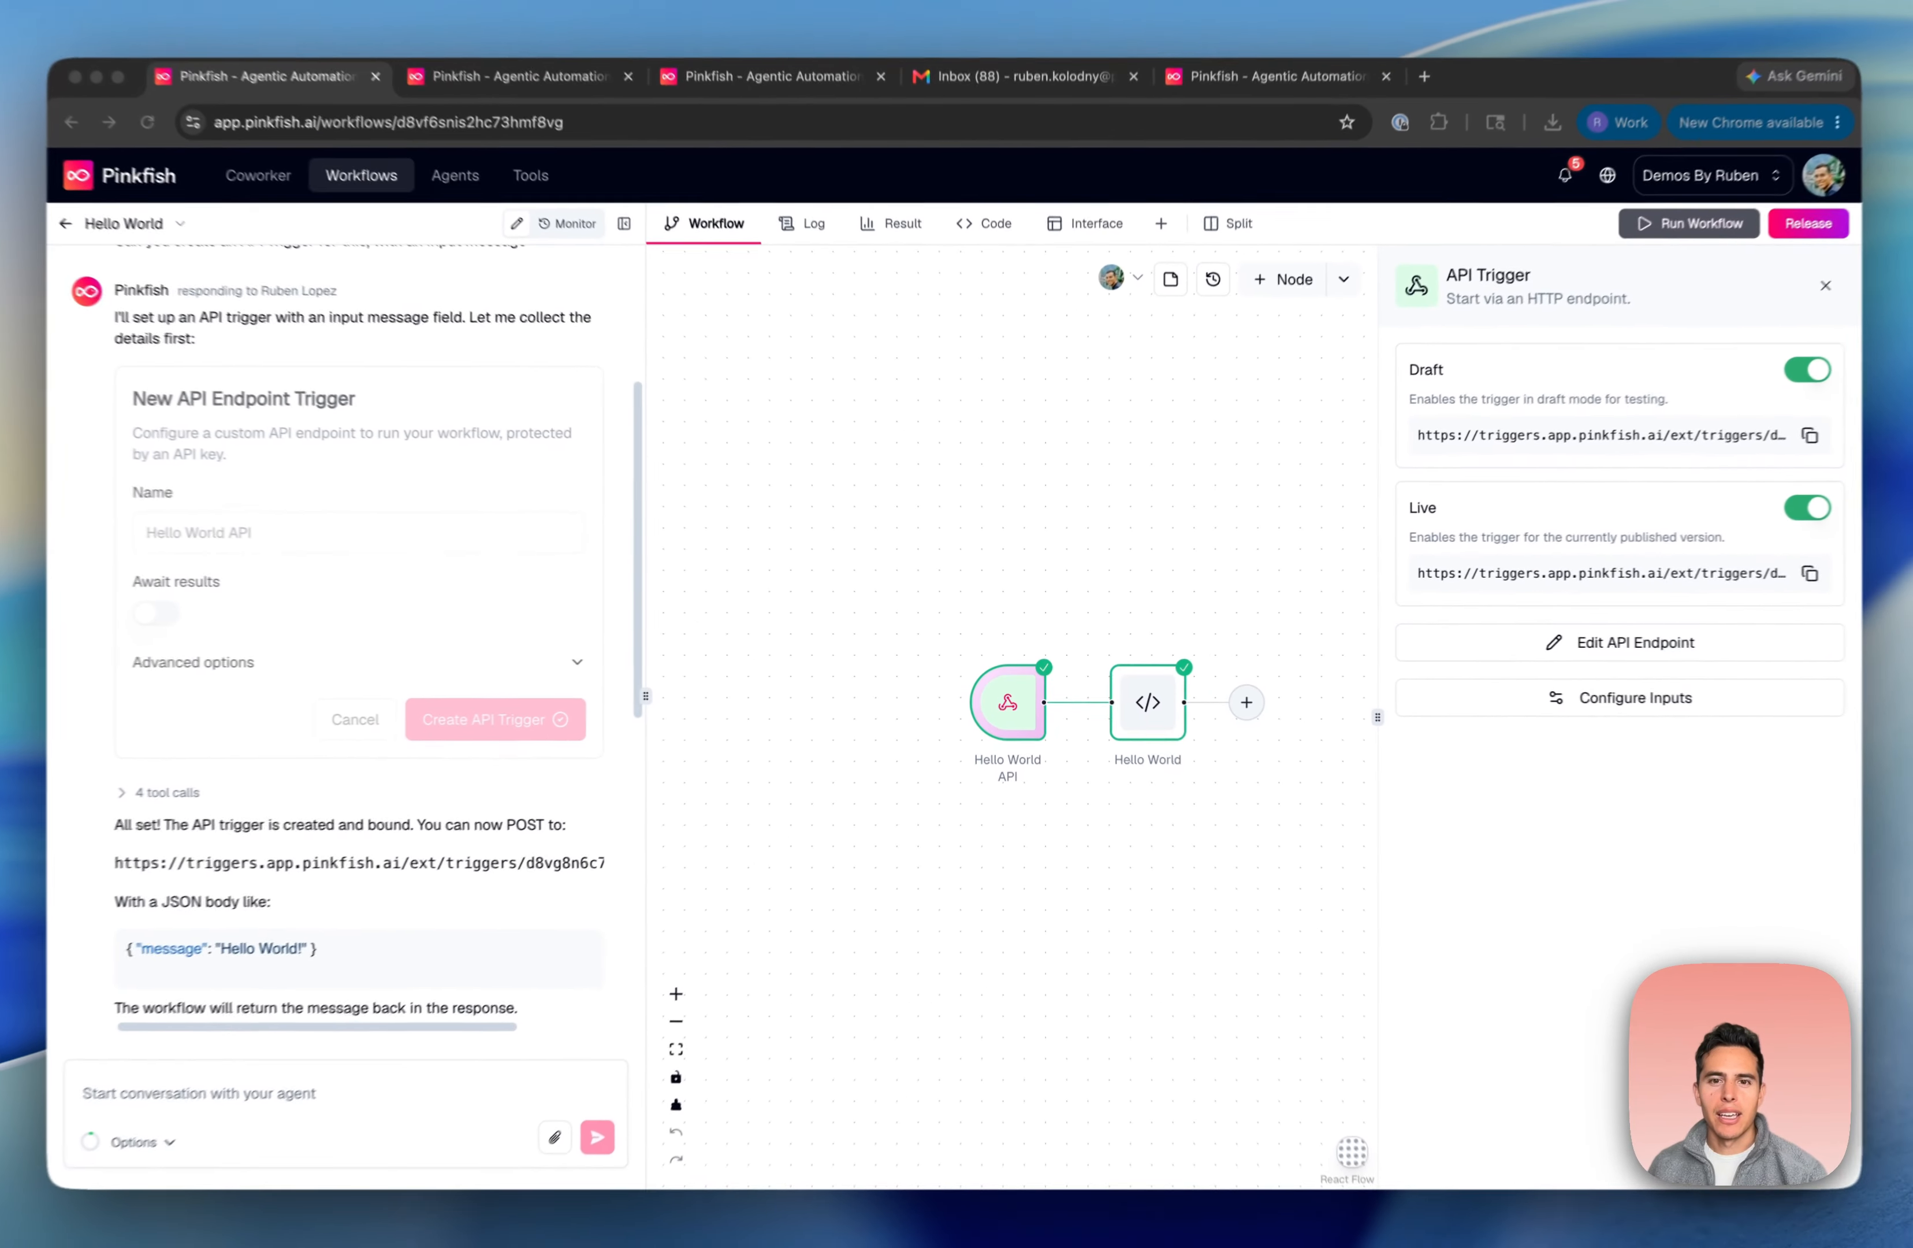
{"action": "left_click", "coordinate": [1591, 642]}
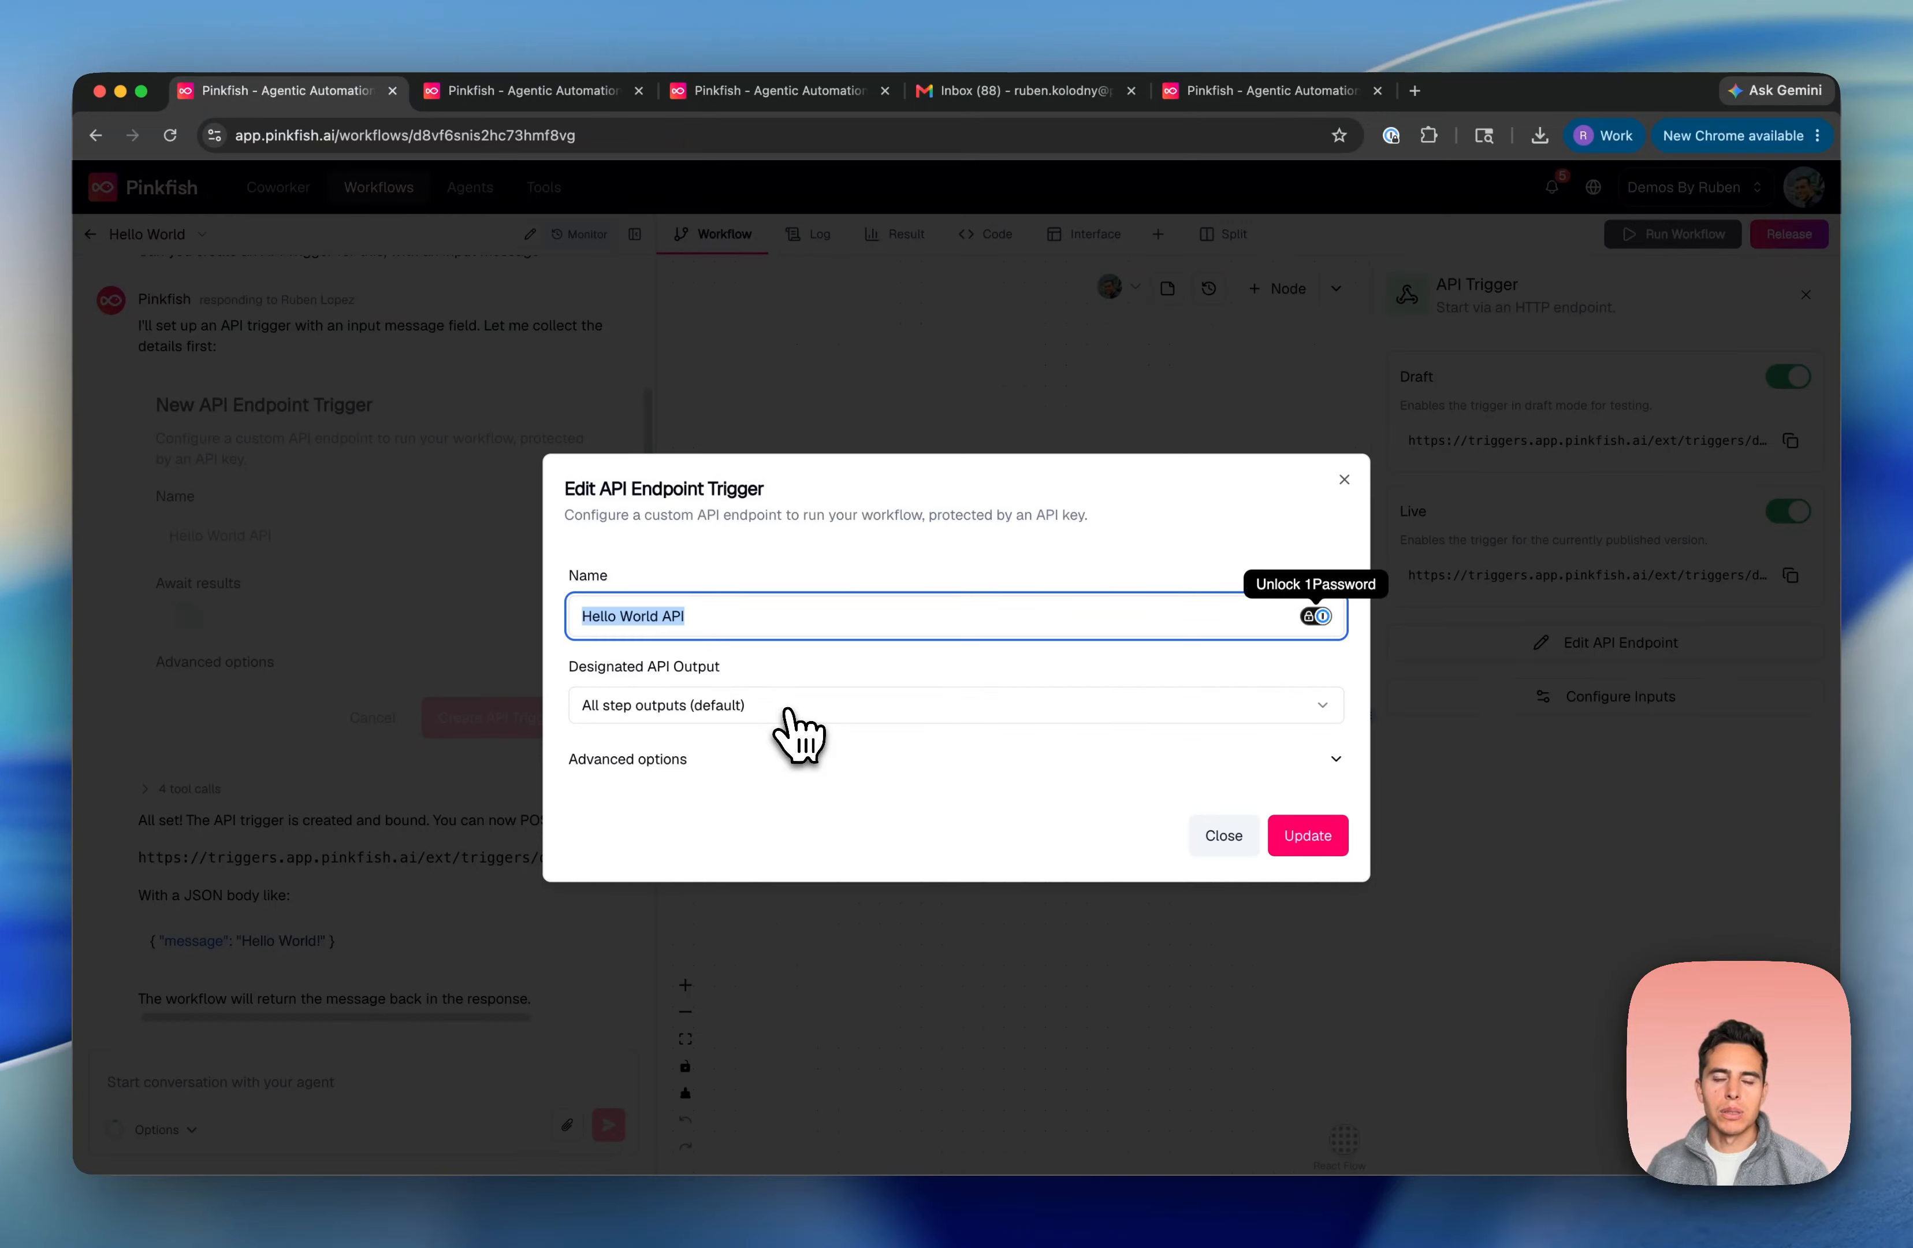
Set the Designated API Output to message.txt (11 B) and update the trigger
{"action": "left_click", "coordinate": [871, 706]}
{"action": "left_click", "coordinate": [689, 783]}
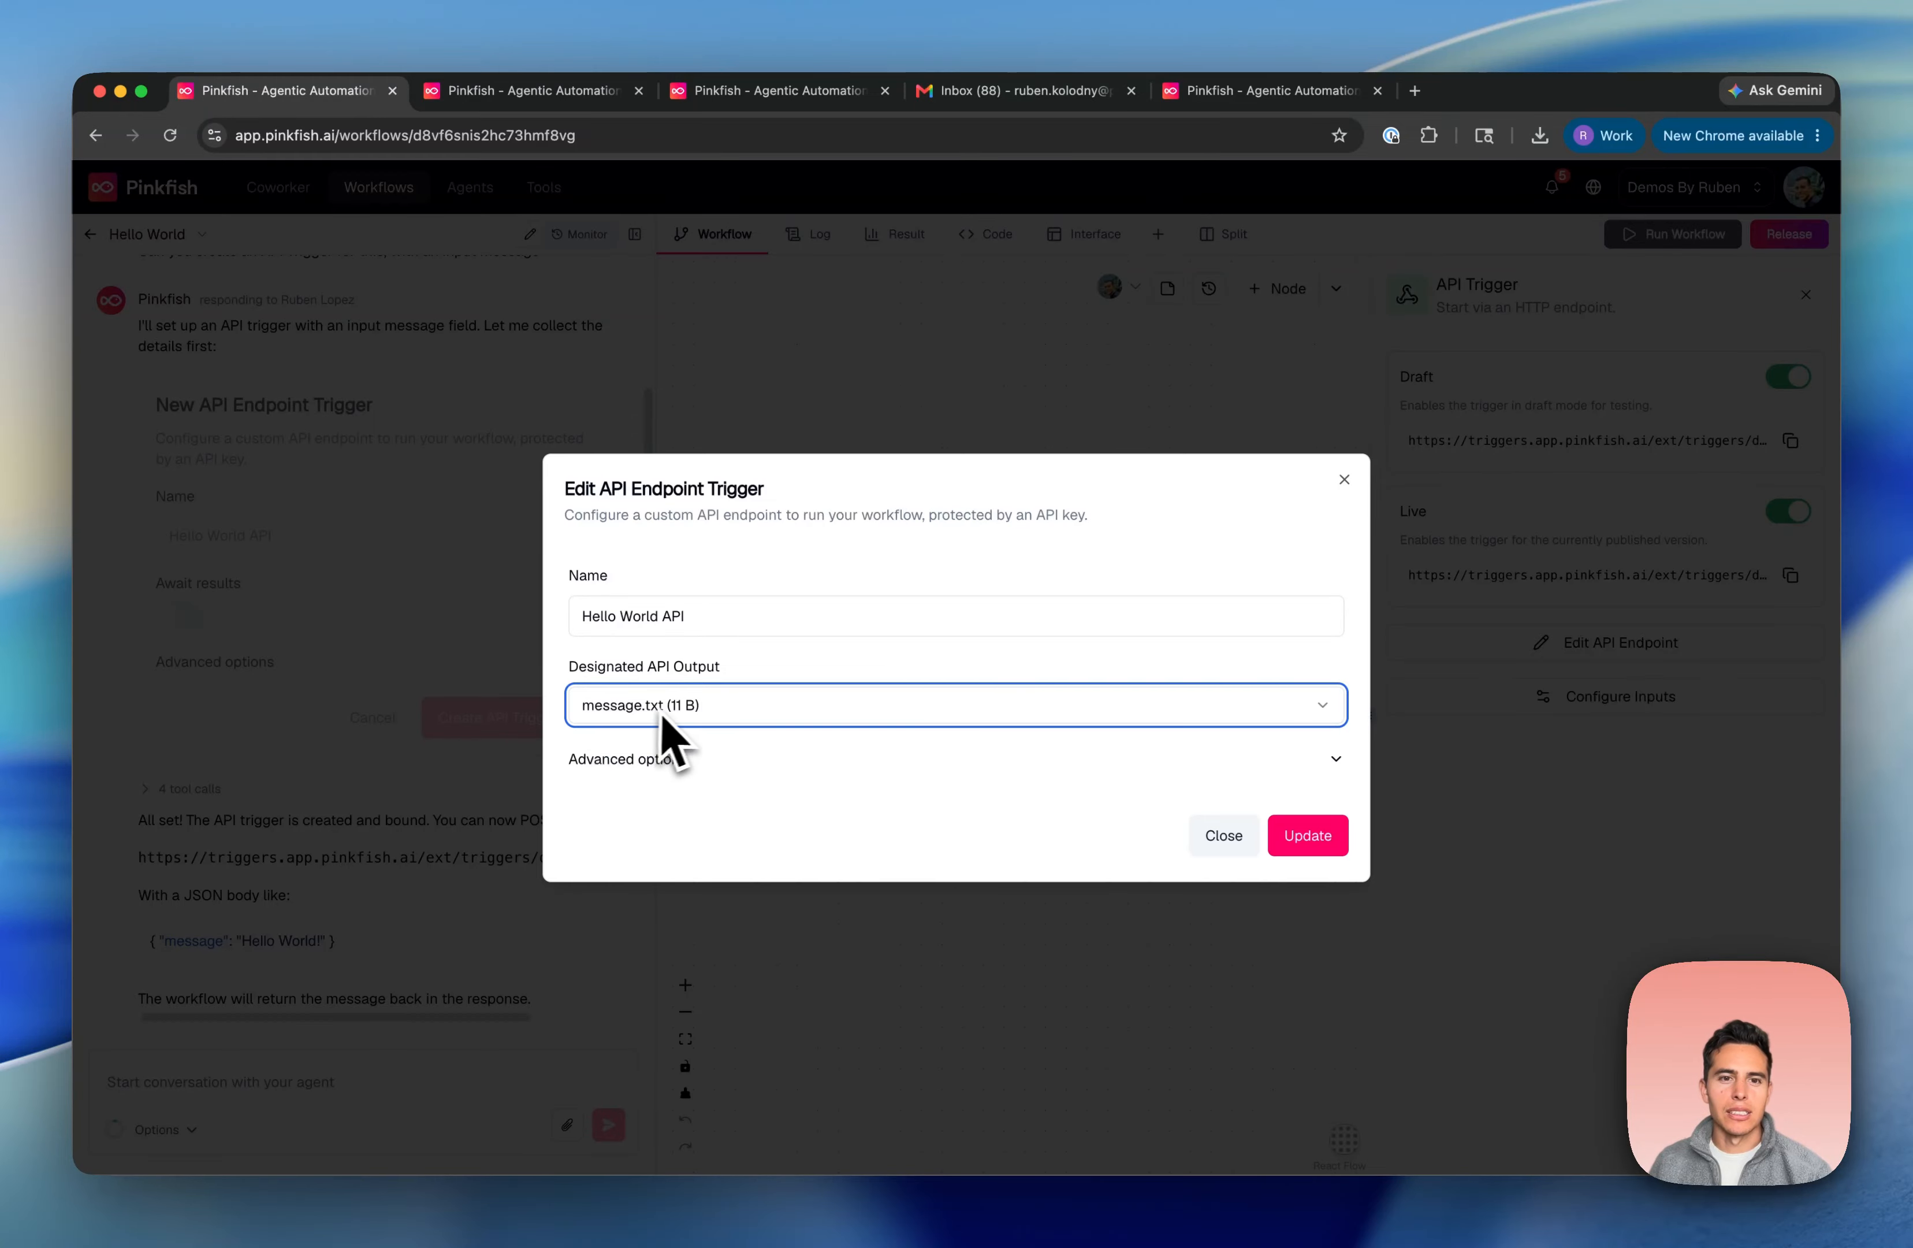
{"action": "left_click", "coordinate": [1321, 849]}
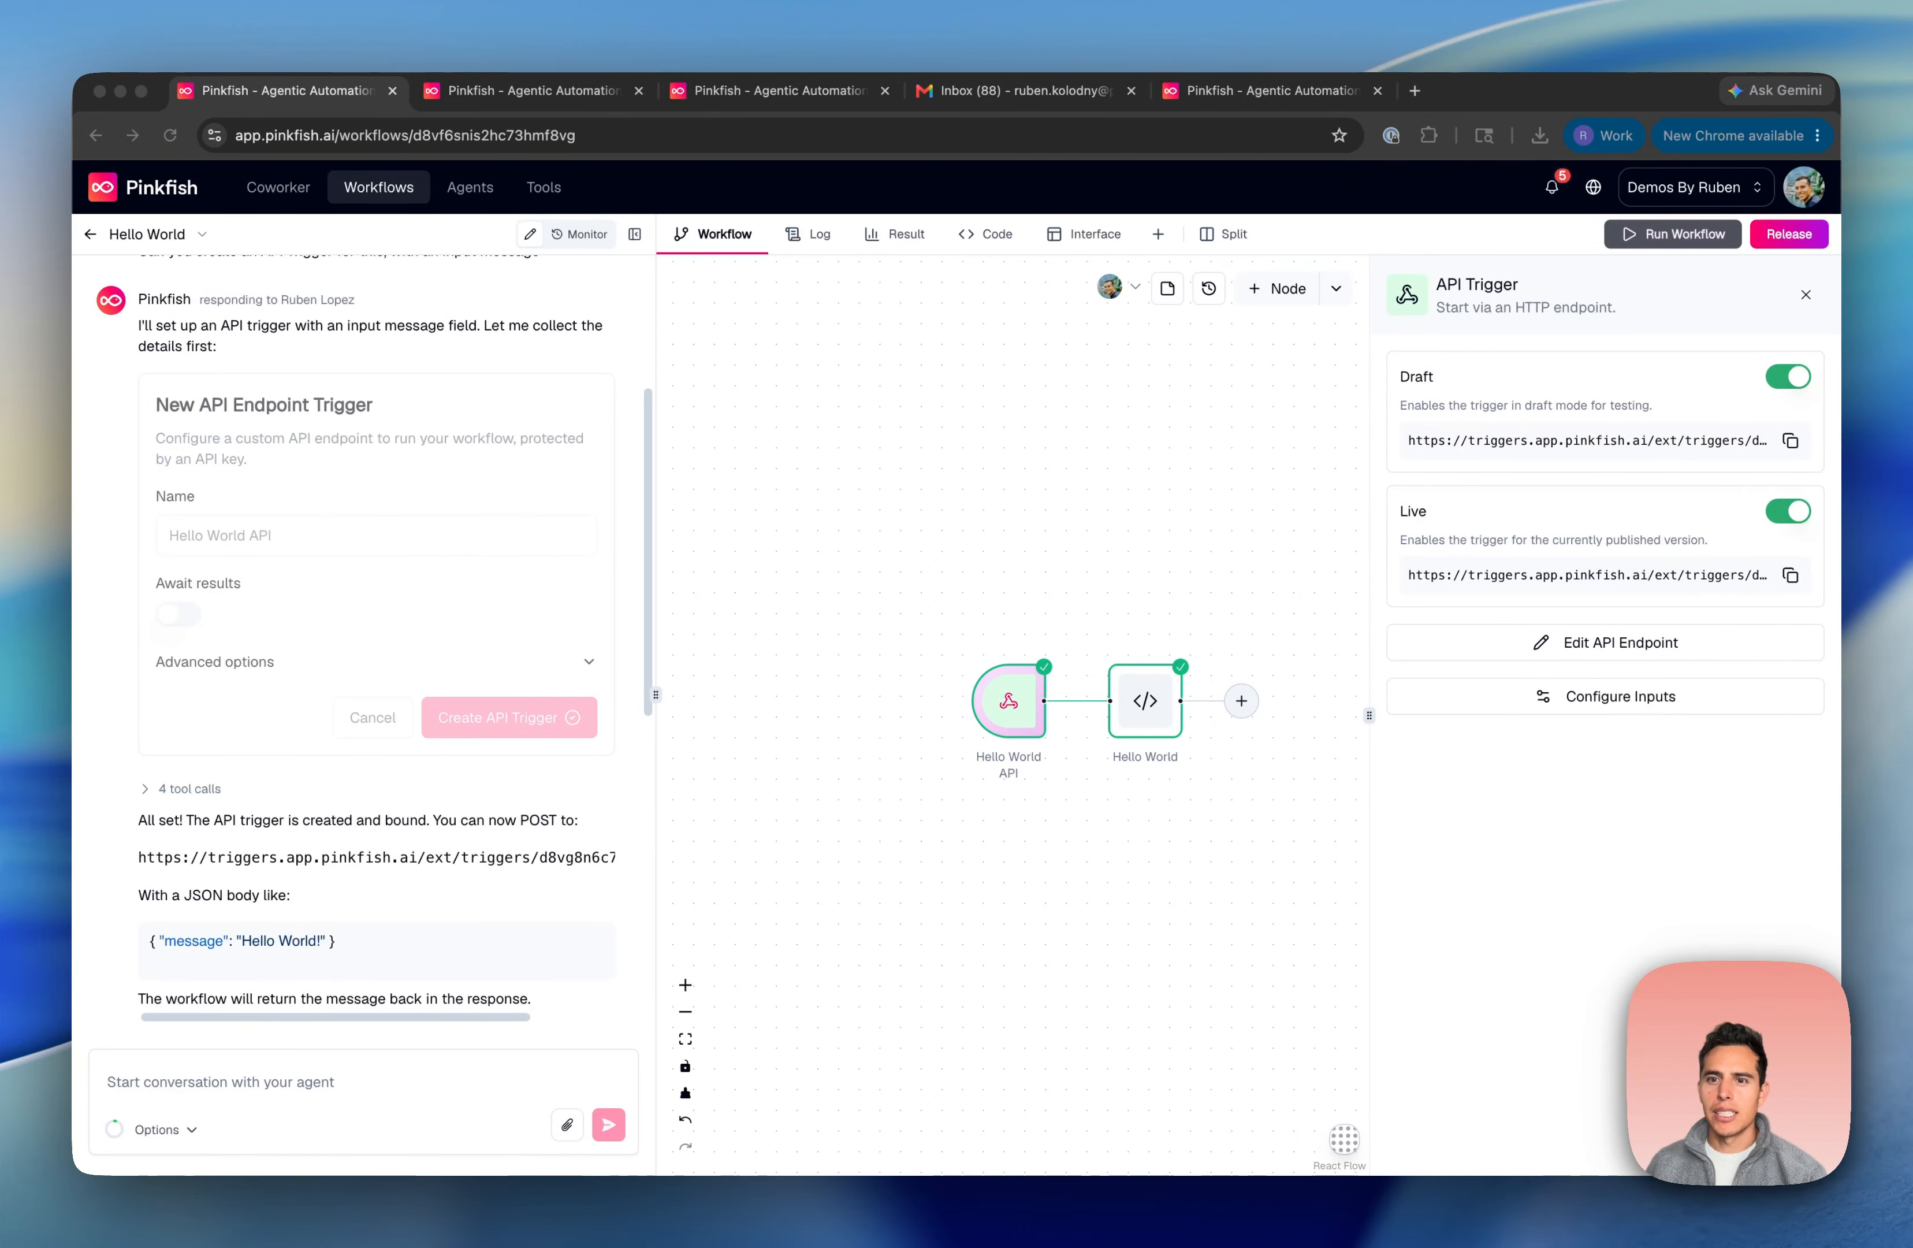
Rerun the cURL request in Terminal, now returning plain 'hello world', and move the window aside
{"action": "left_click_drag", "start_coordinate": [1576, 445], "coordinate": [1118, 393]}
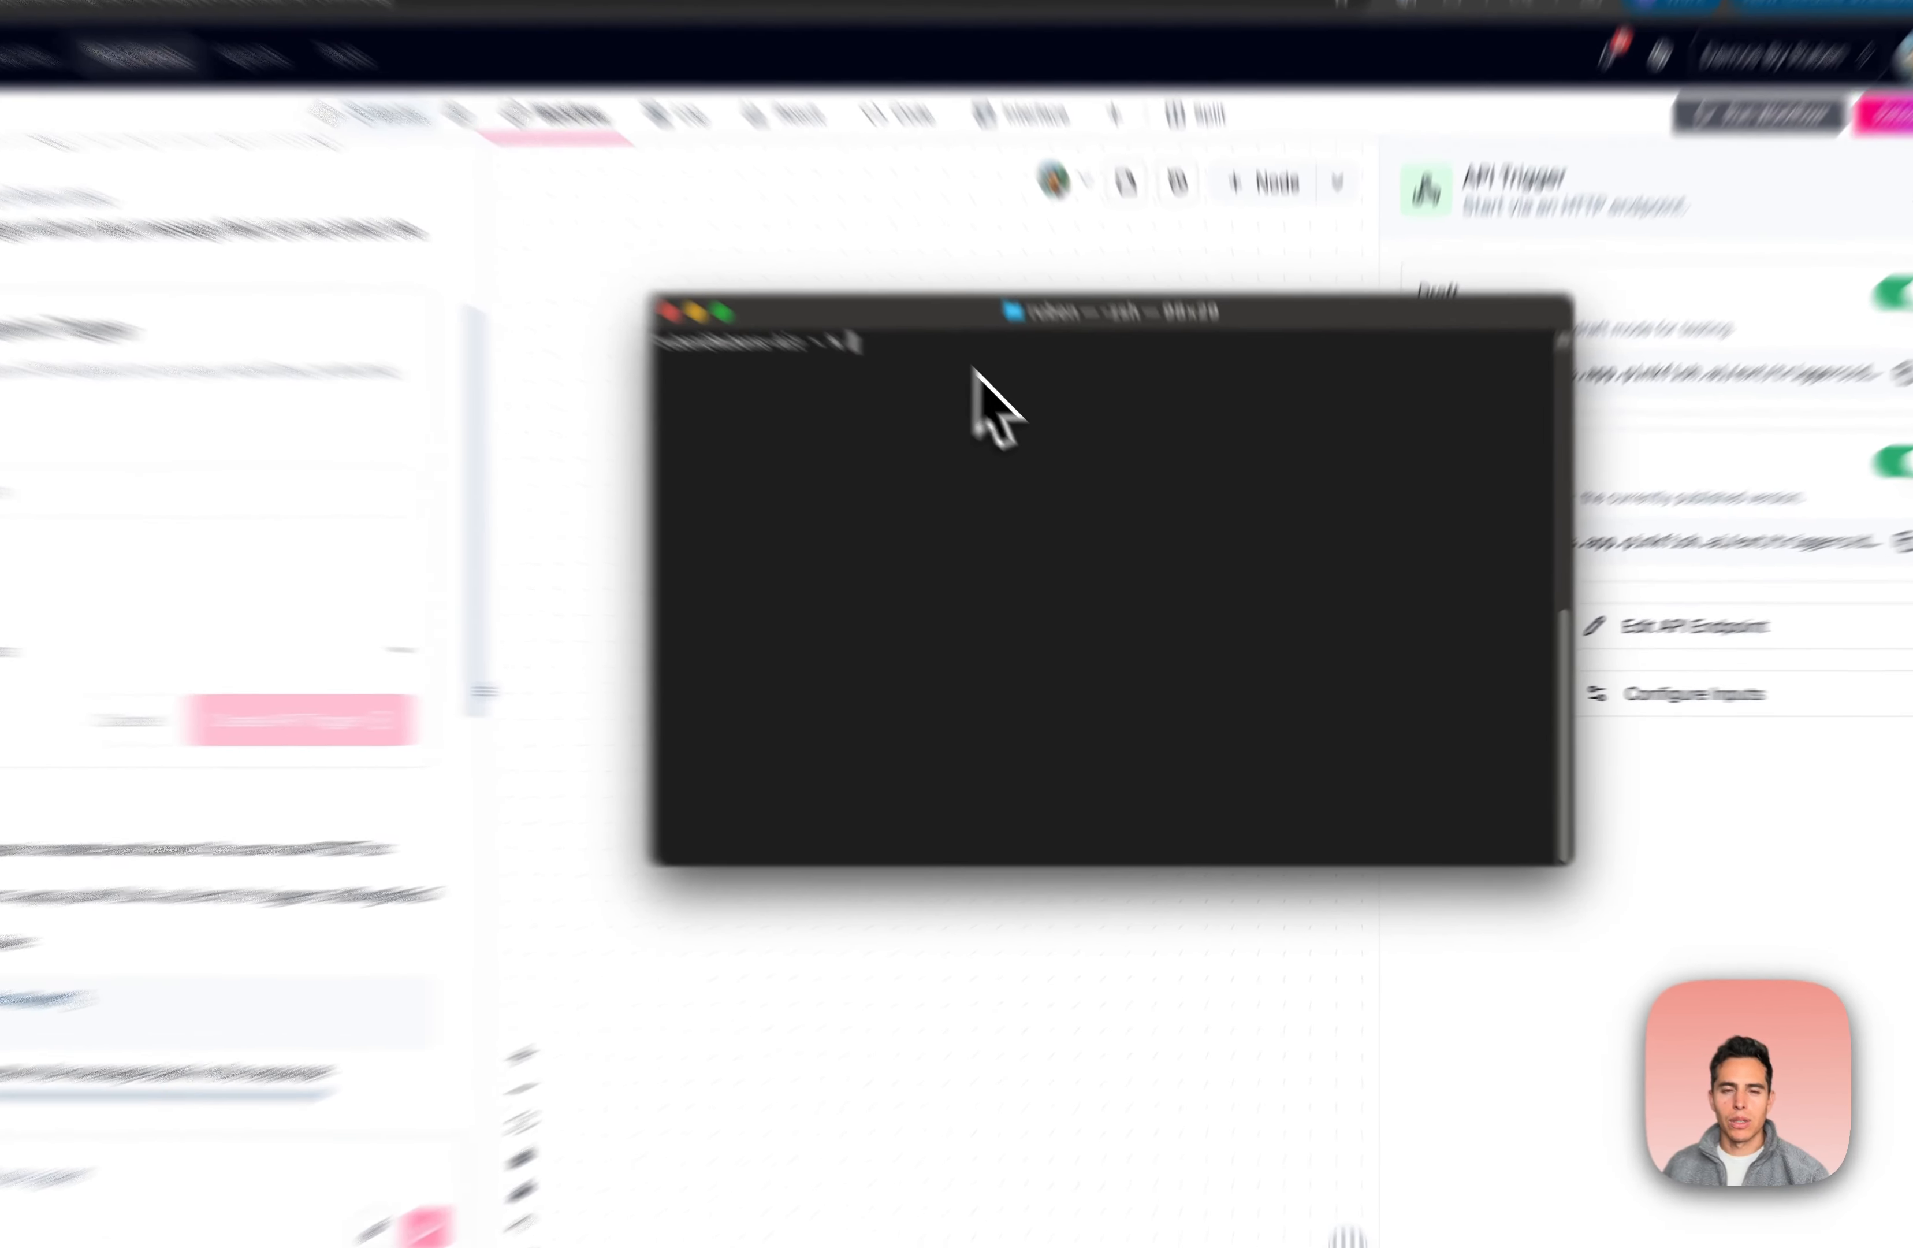
{"action": "key", "text": "super+v"}
{"action": "key", "text": "Return"}
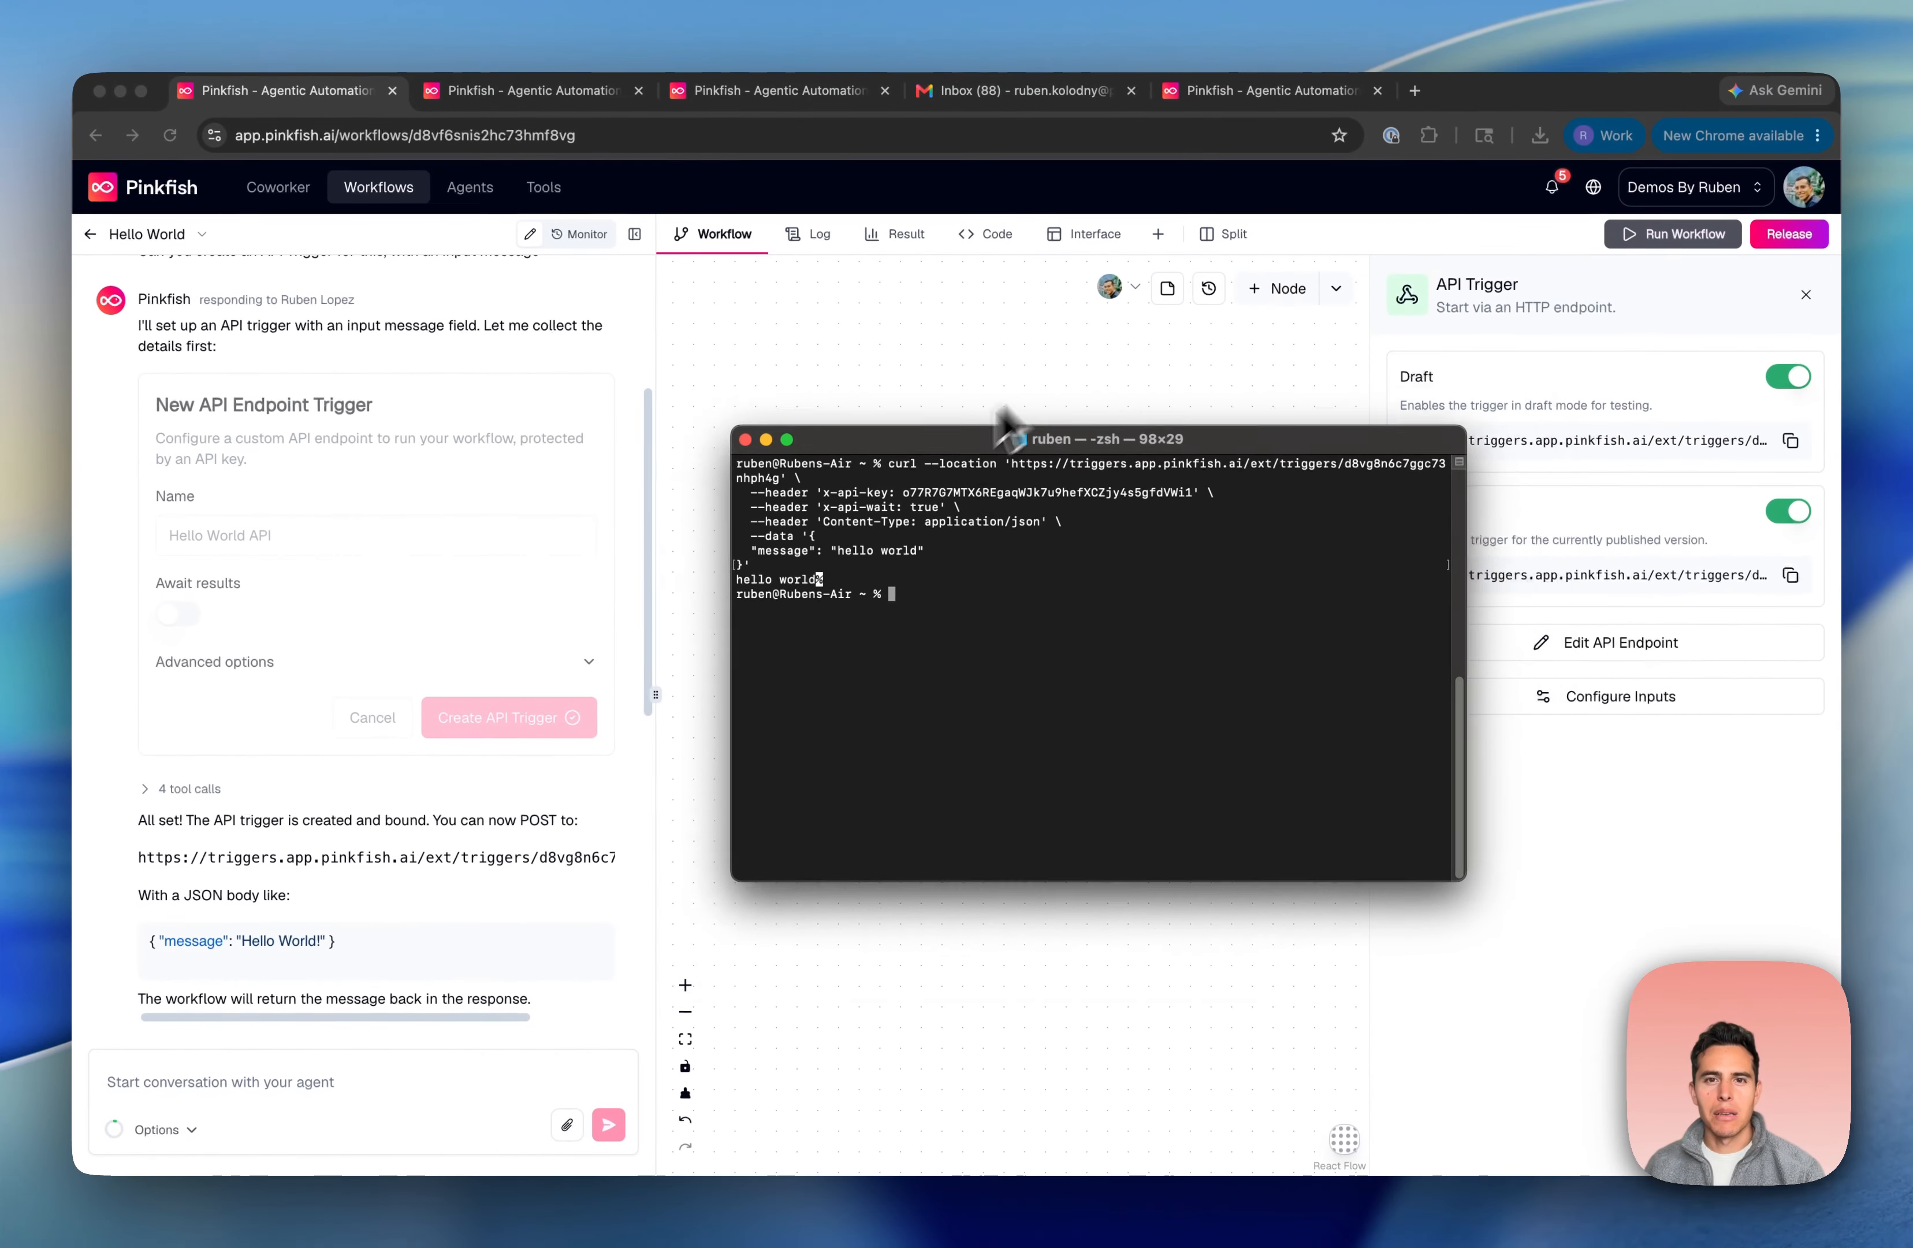
{"action": "left_click_drag", "start_coordinate": [1008, 429], "coordinate": [899, 435]}
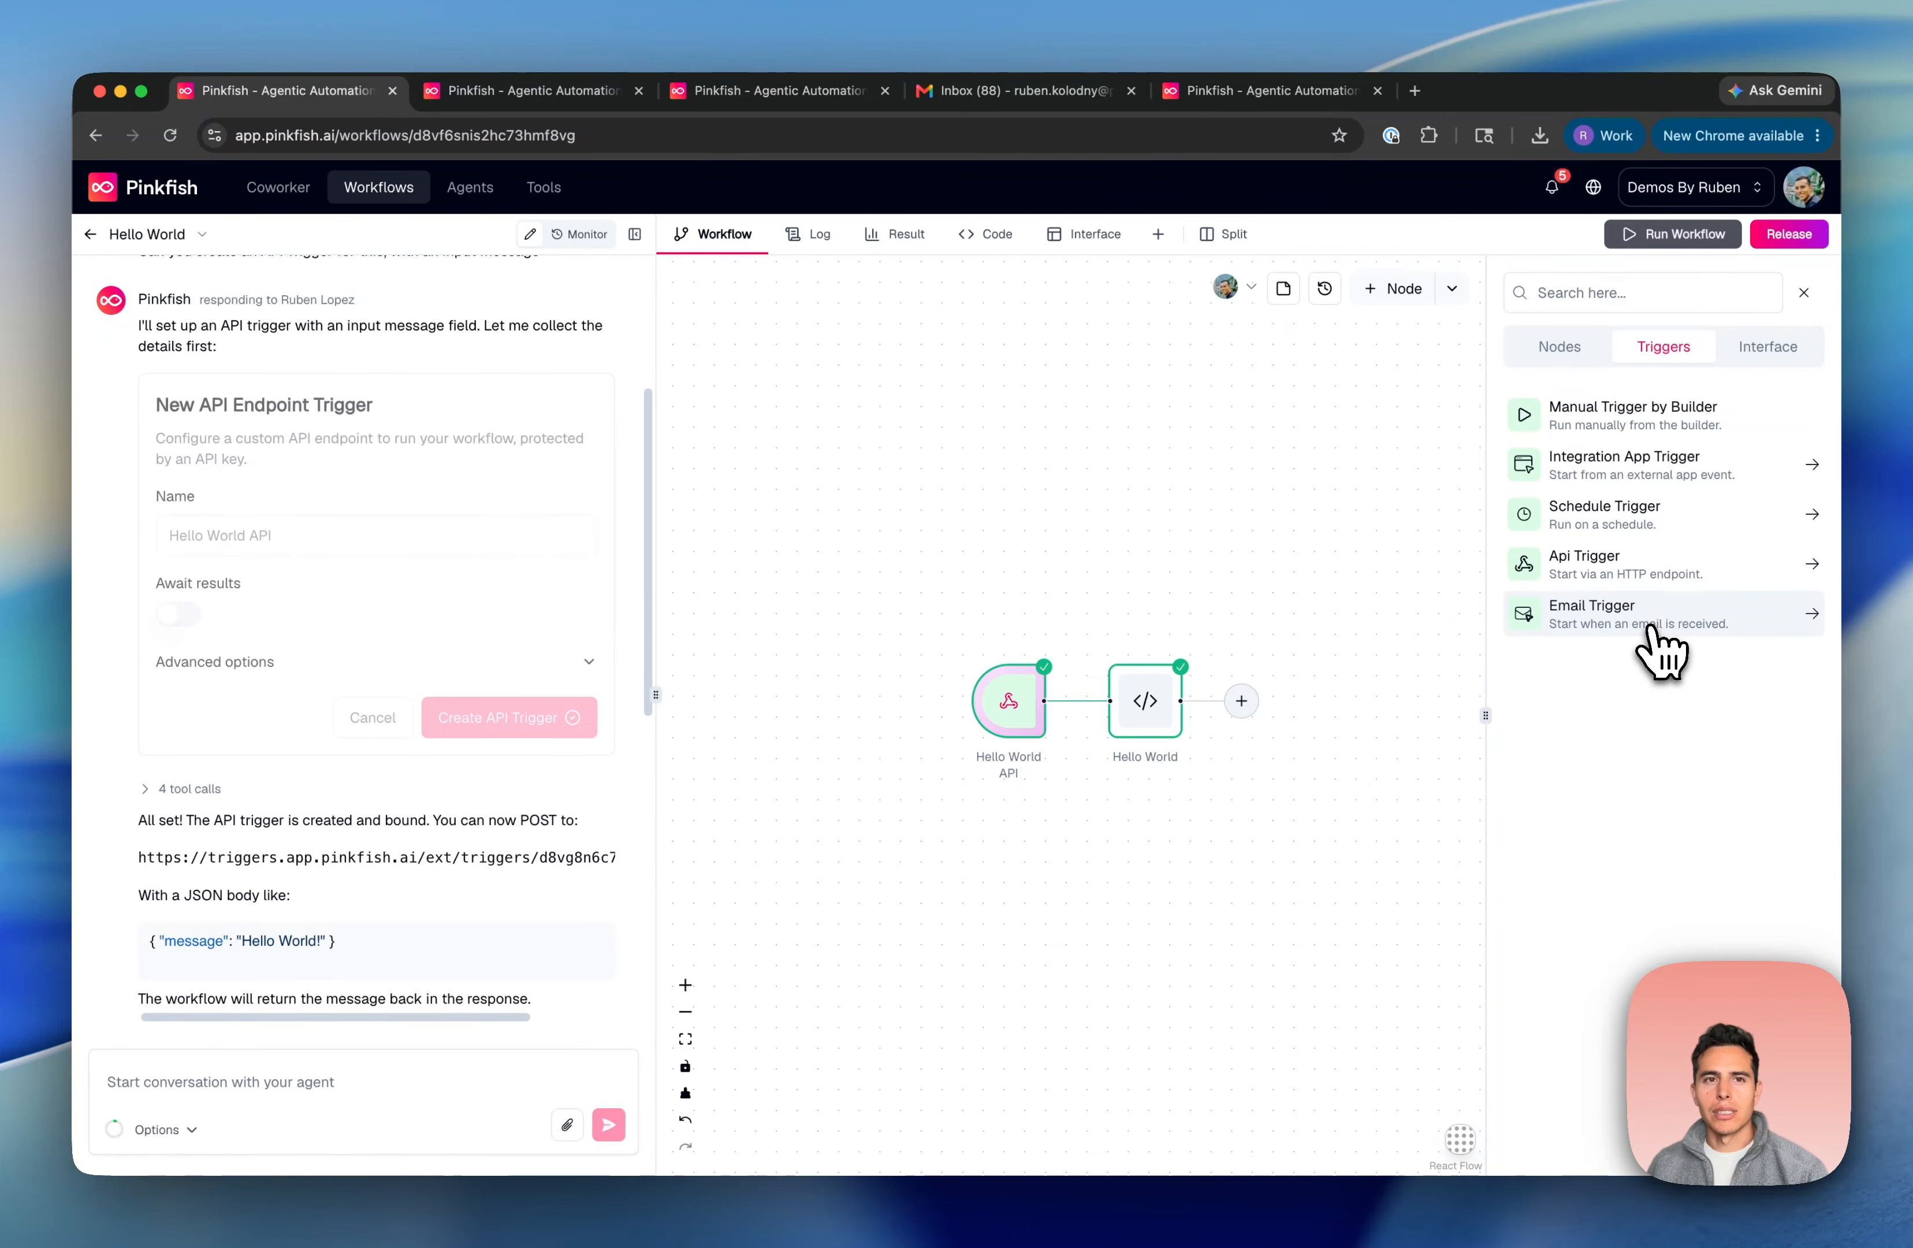
{"action": "left_click", "coordinate": [526, 91]}
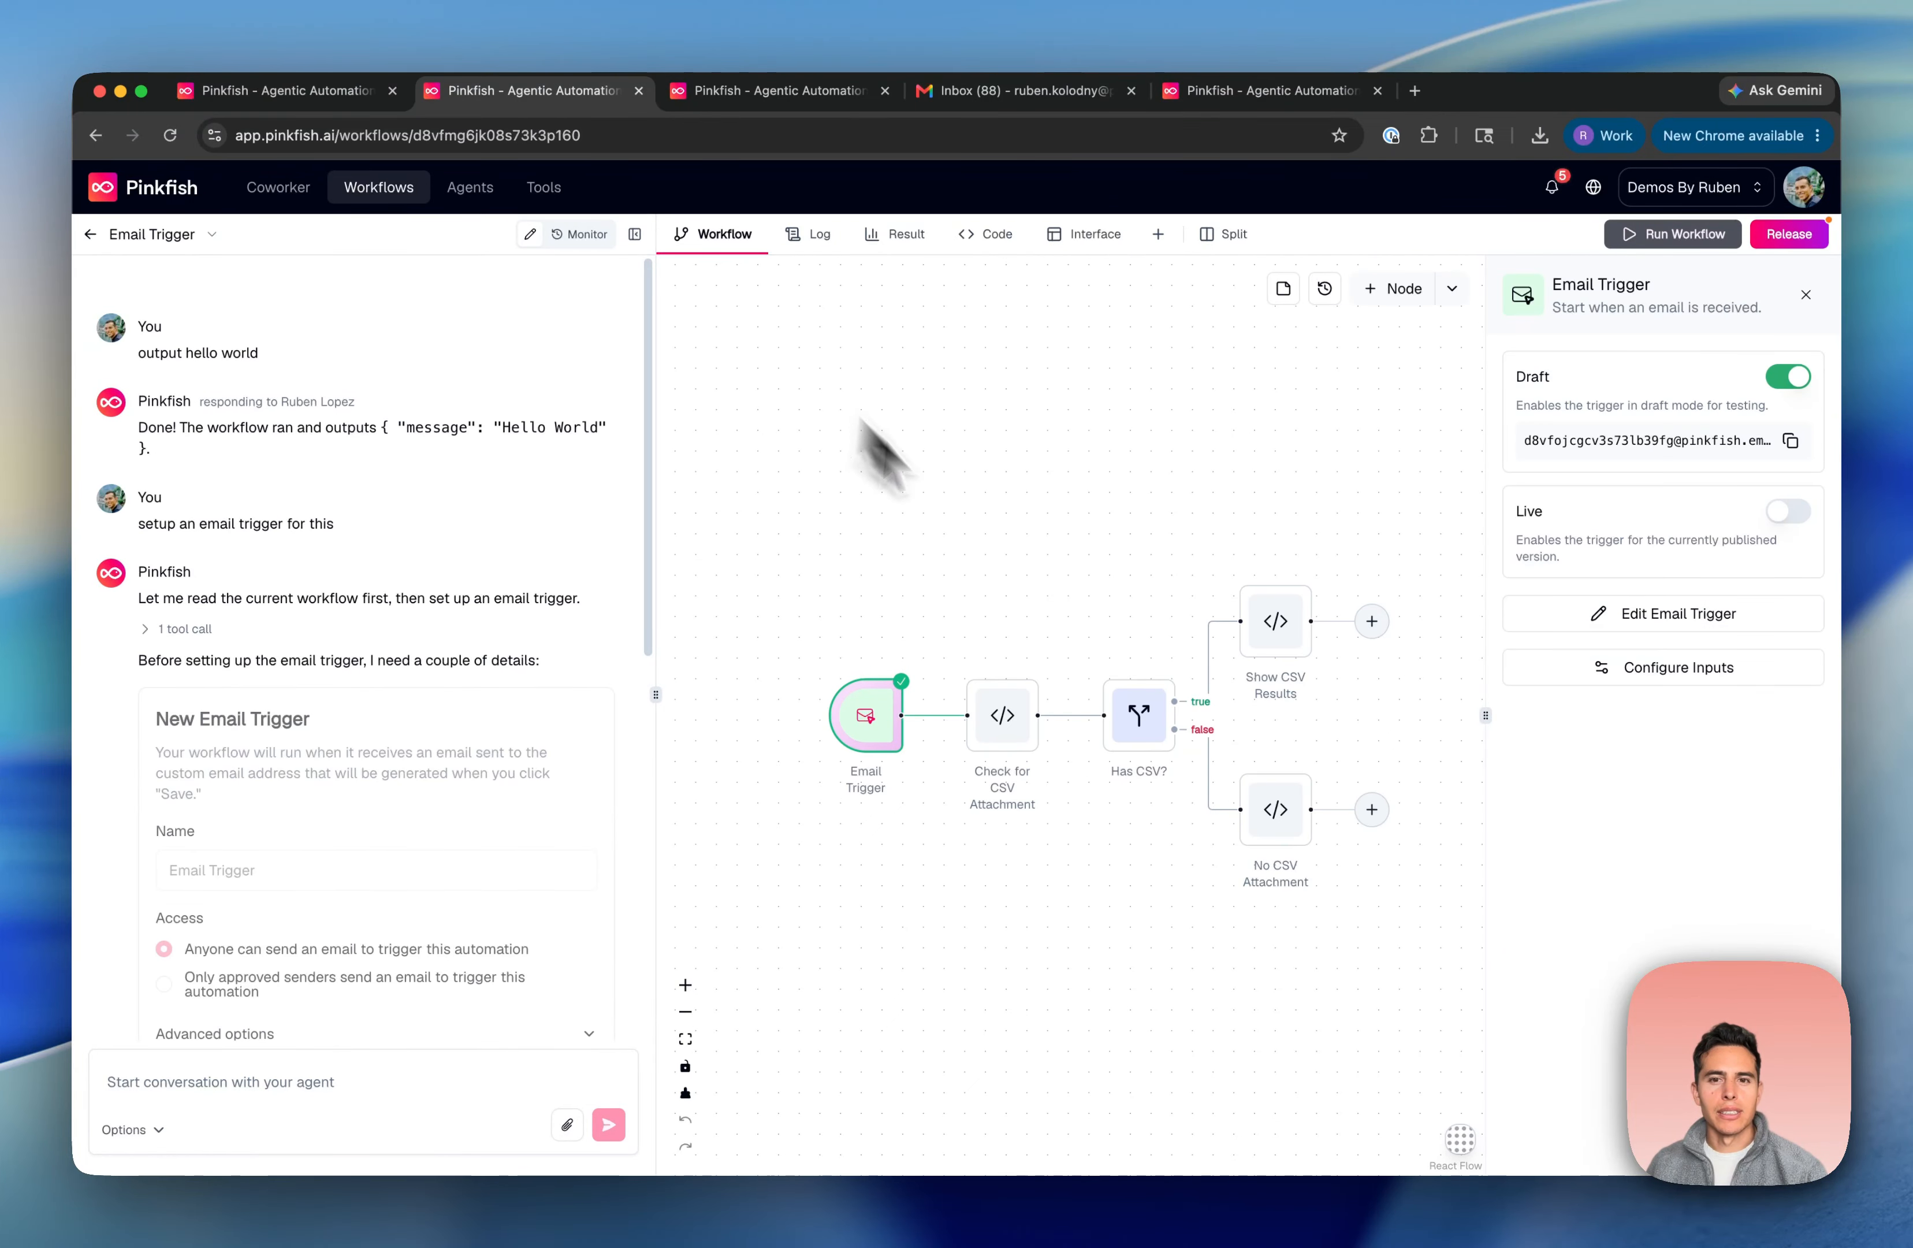
{"action": "scroll", "coordinate": [385, 761], "scroll_direction": "down", "scroll_amount": 4}
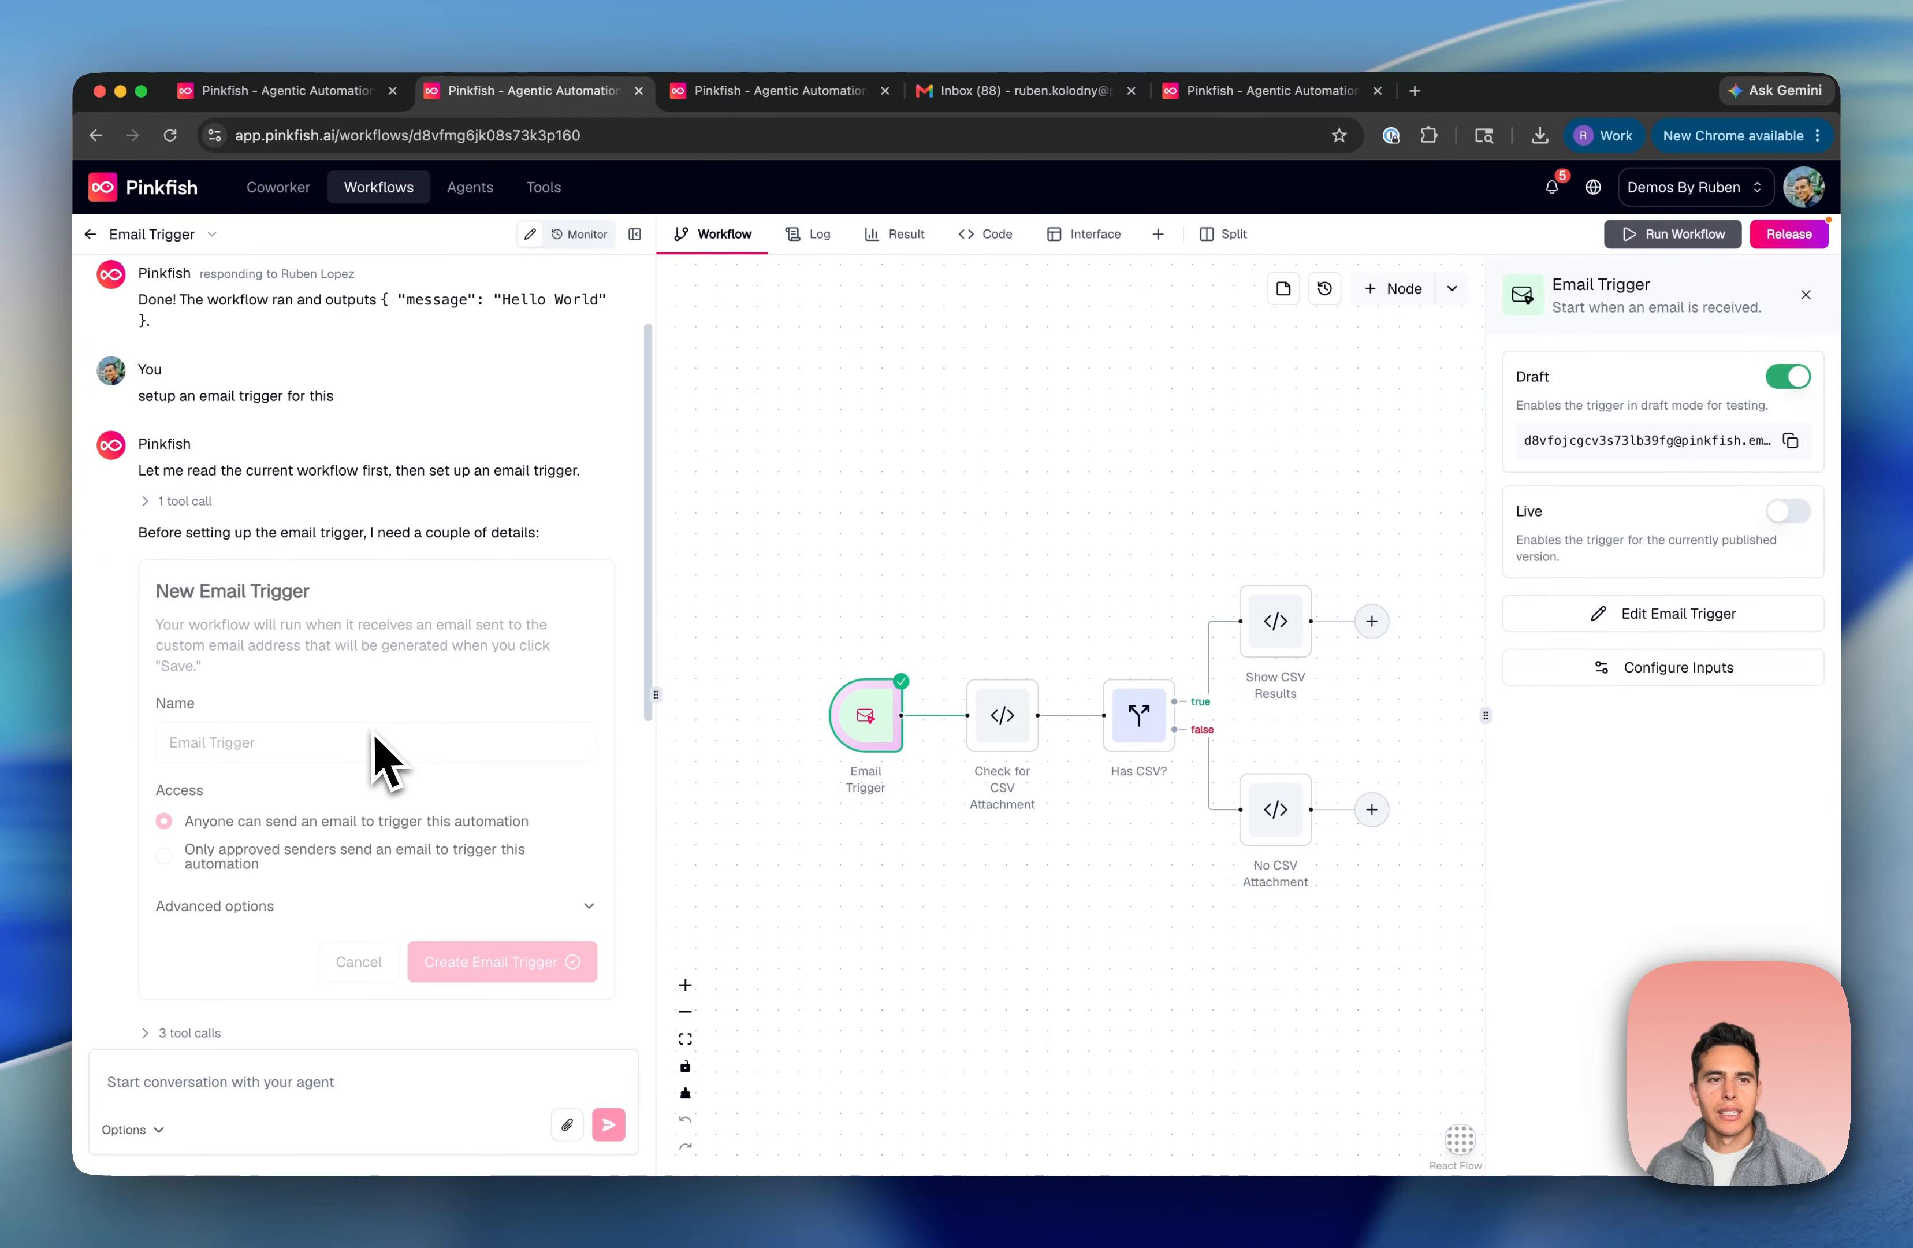
{"action": "scroll", "coordinate": [382, 761], "scroll_direction": "down", "scroll_amount": 2}
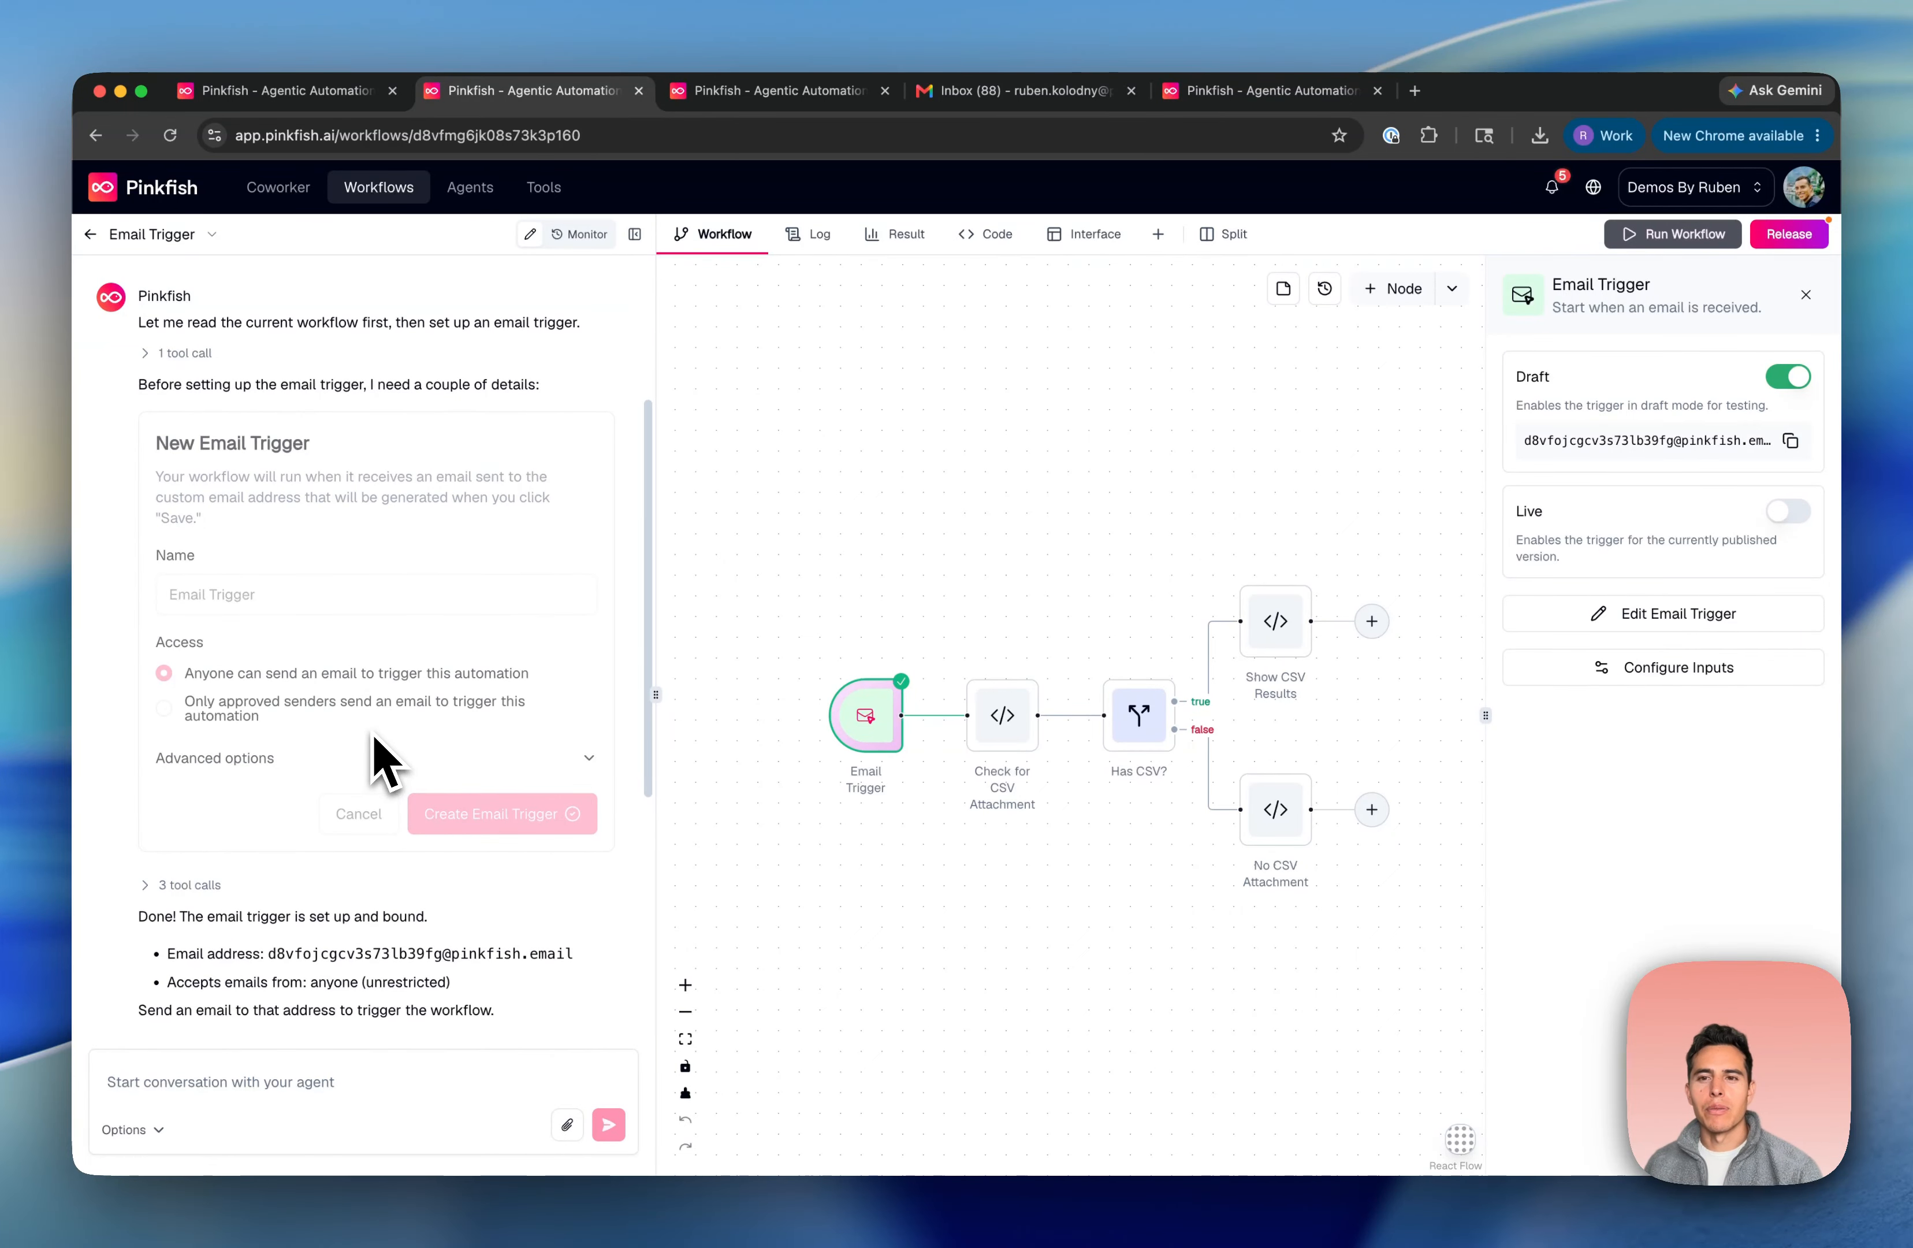
{"action": "mouse_move", "coordinate": [844, 738]}
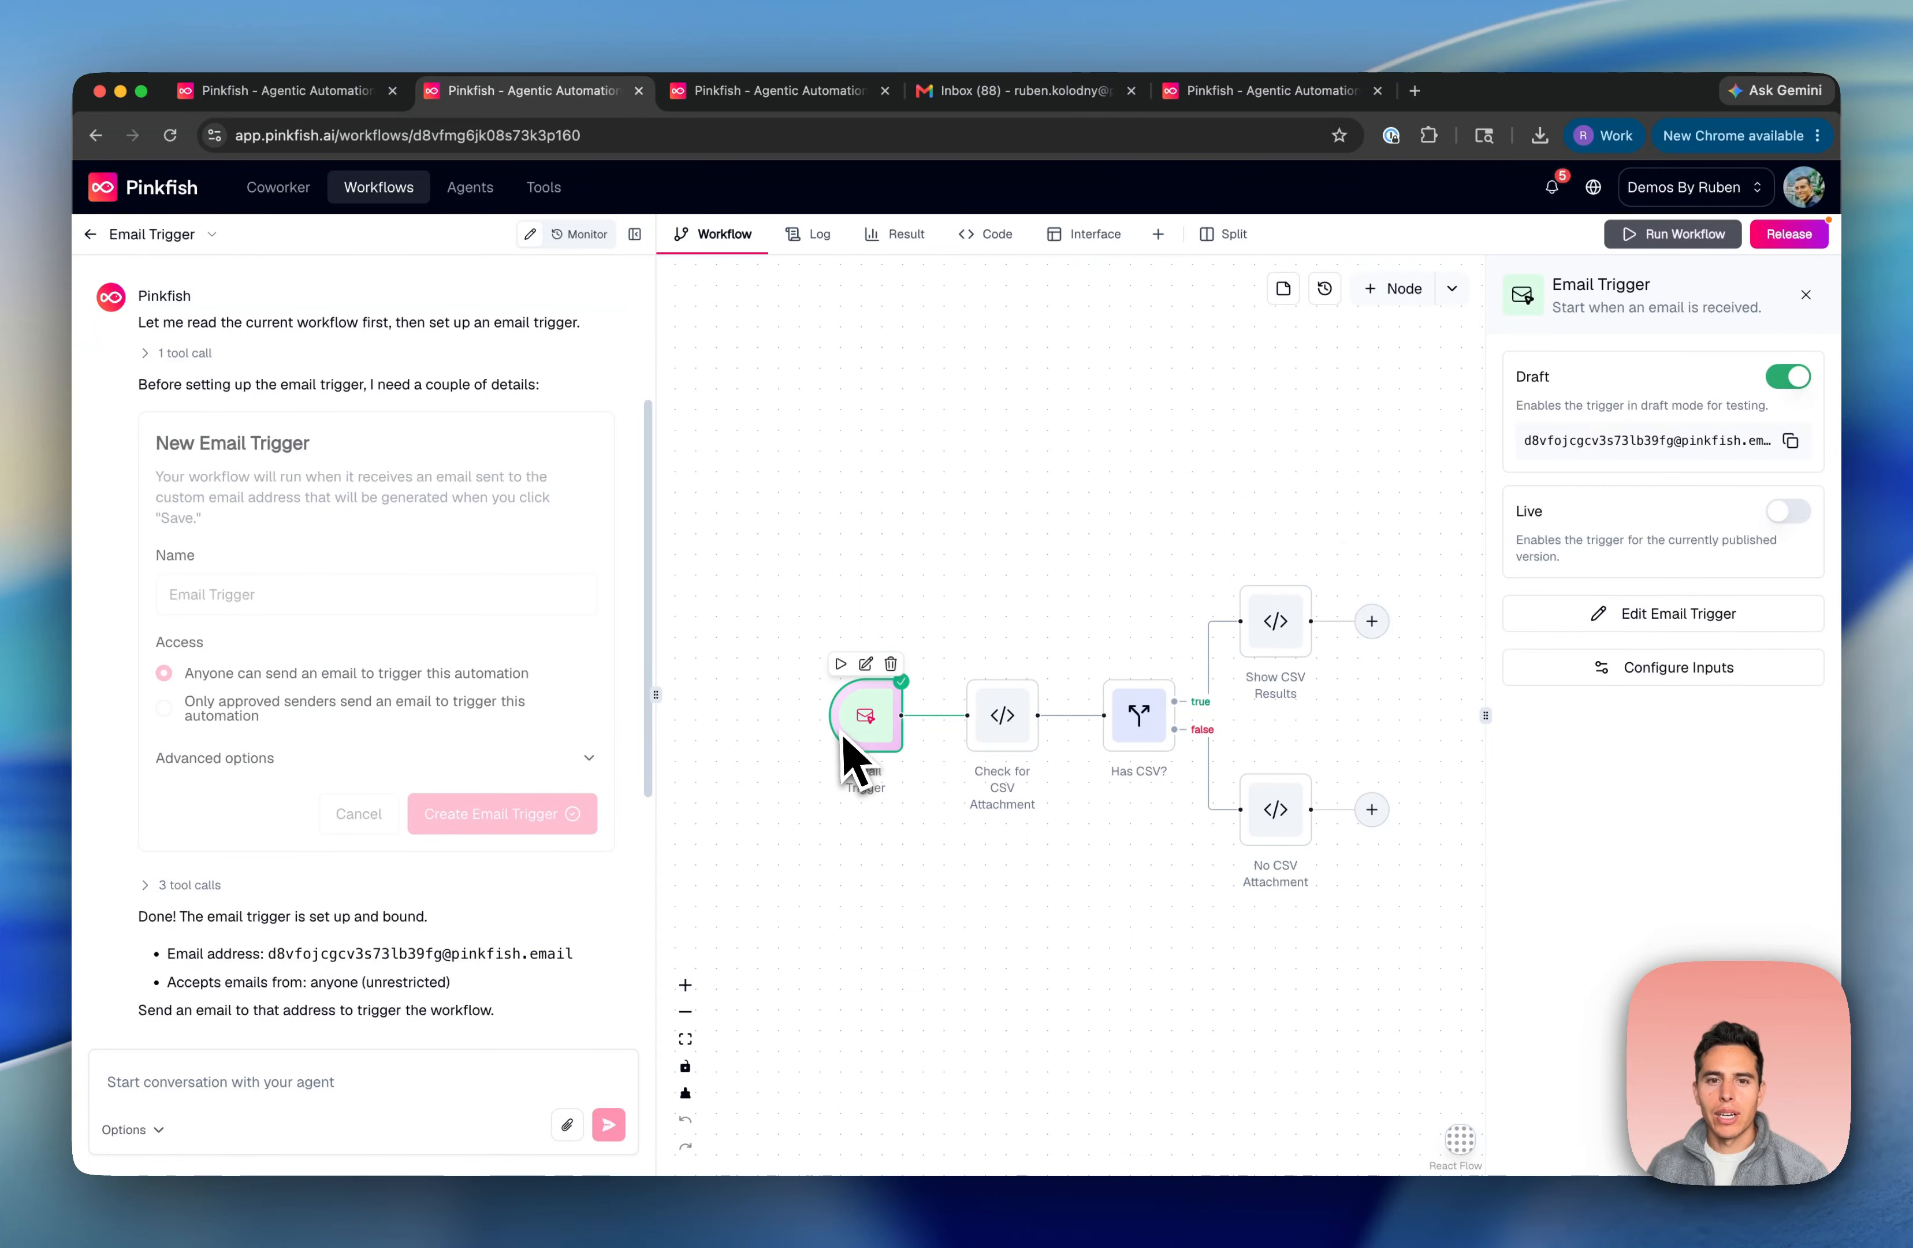
{"action": "left_click", "coordinate": [1687, 618]}
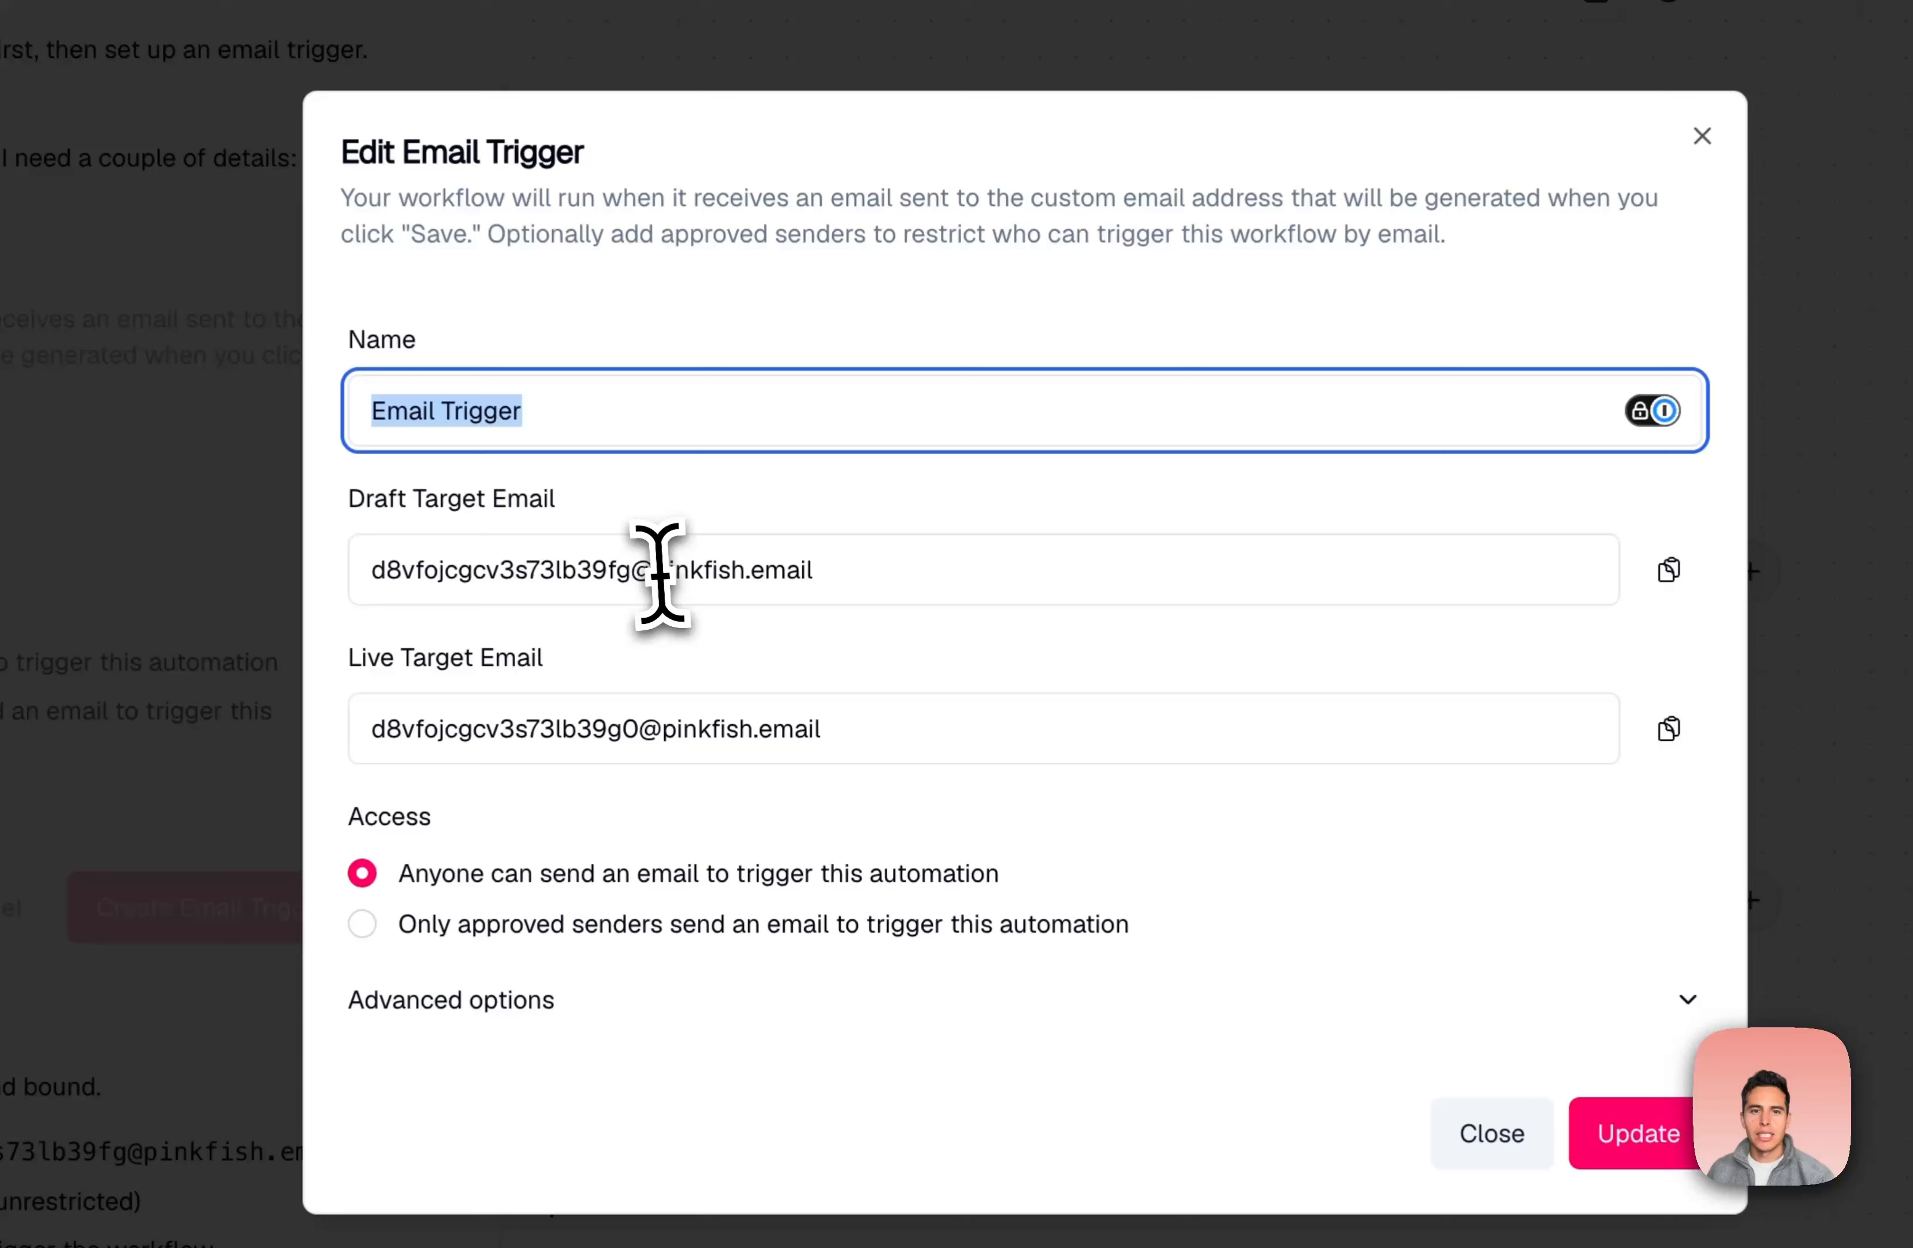
{"action": "double_click", "coordinate": [756, 626]}
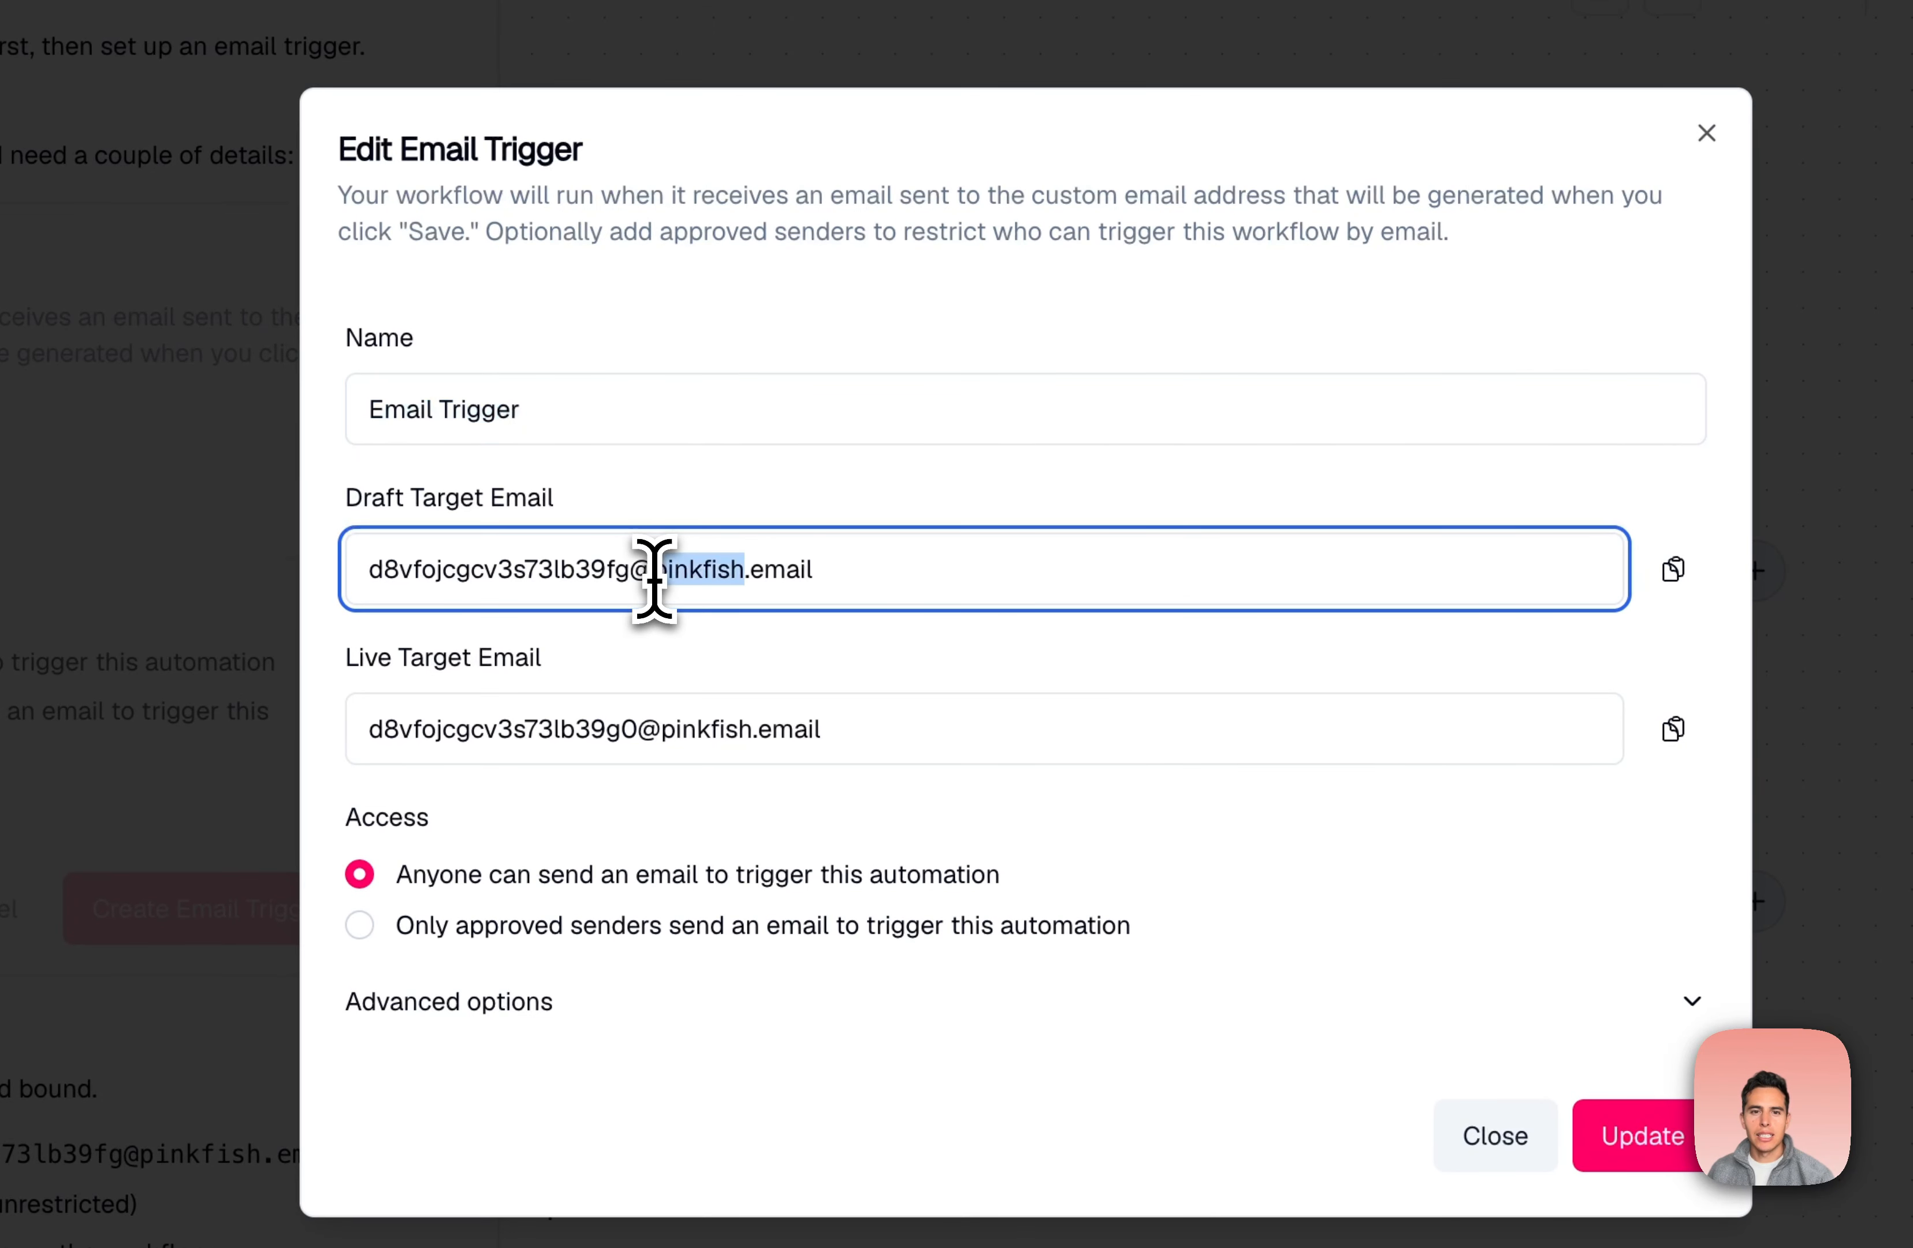
{"action": "triple_click", "coordinate": [655, 580]}
{"action": "key", "text": "super+c"}
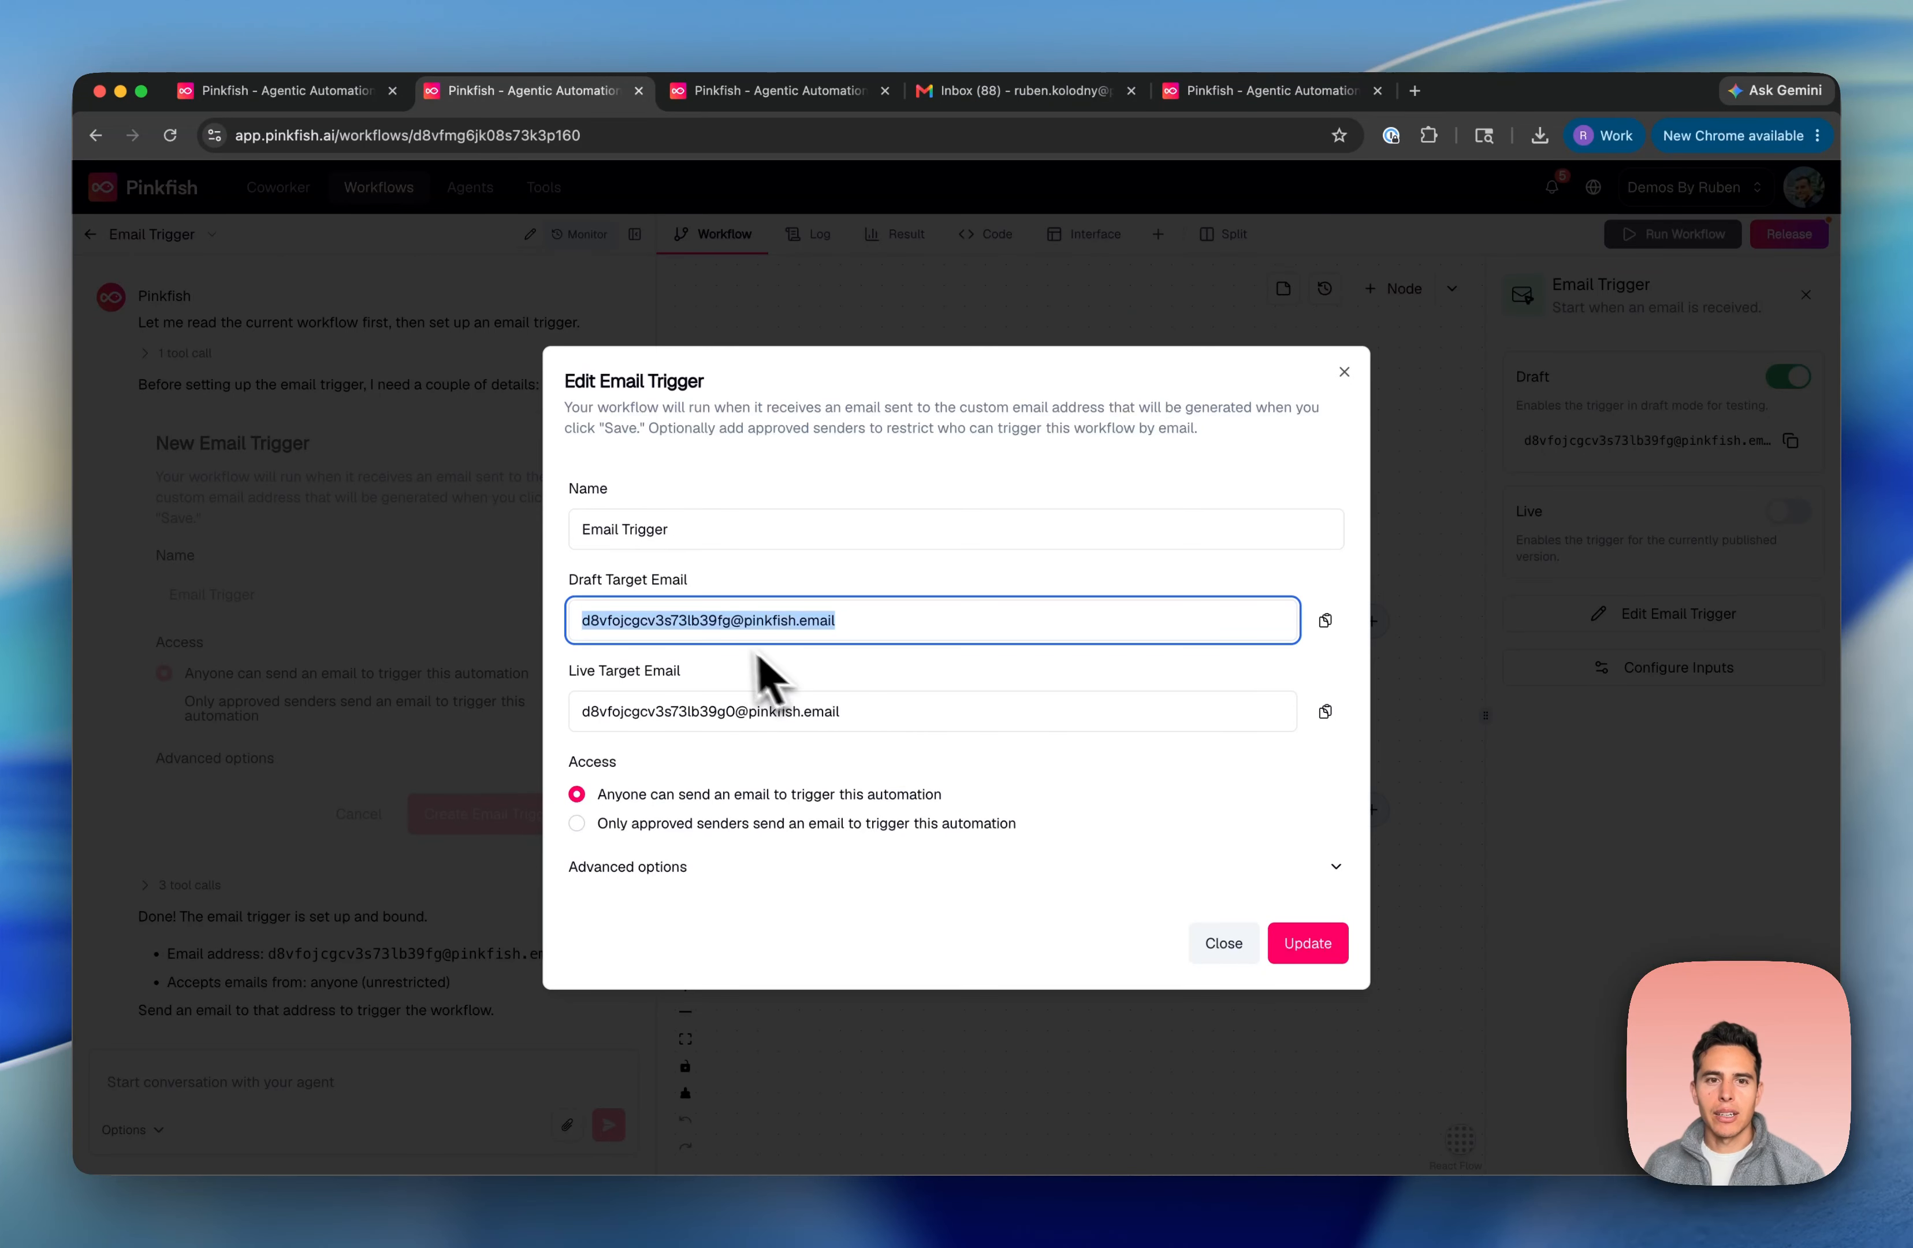
{"action": "left_click", "coordinate": [1345, 372]}
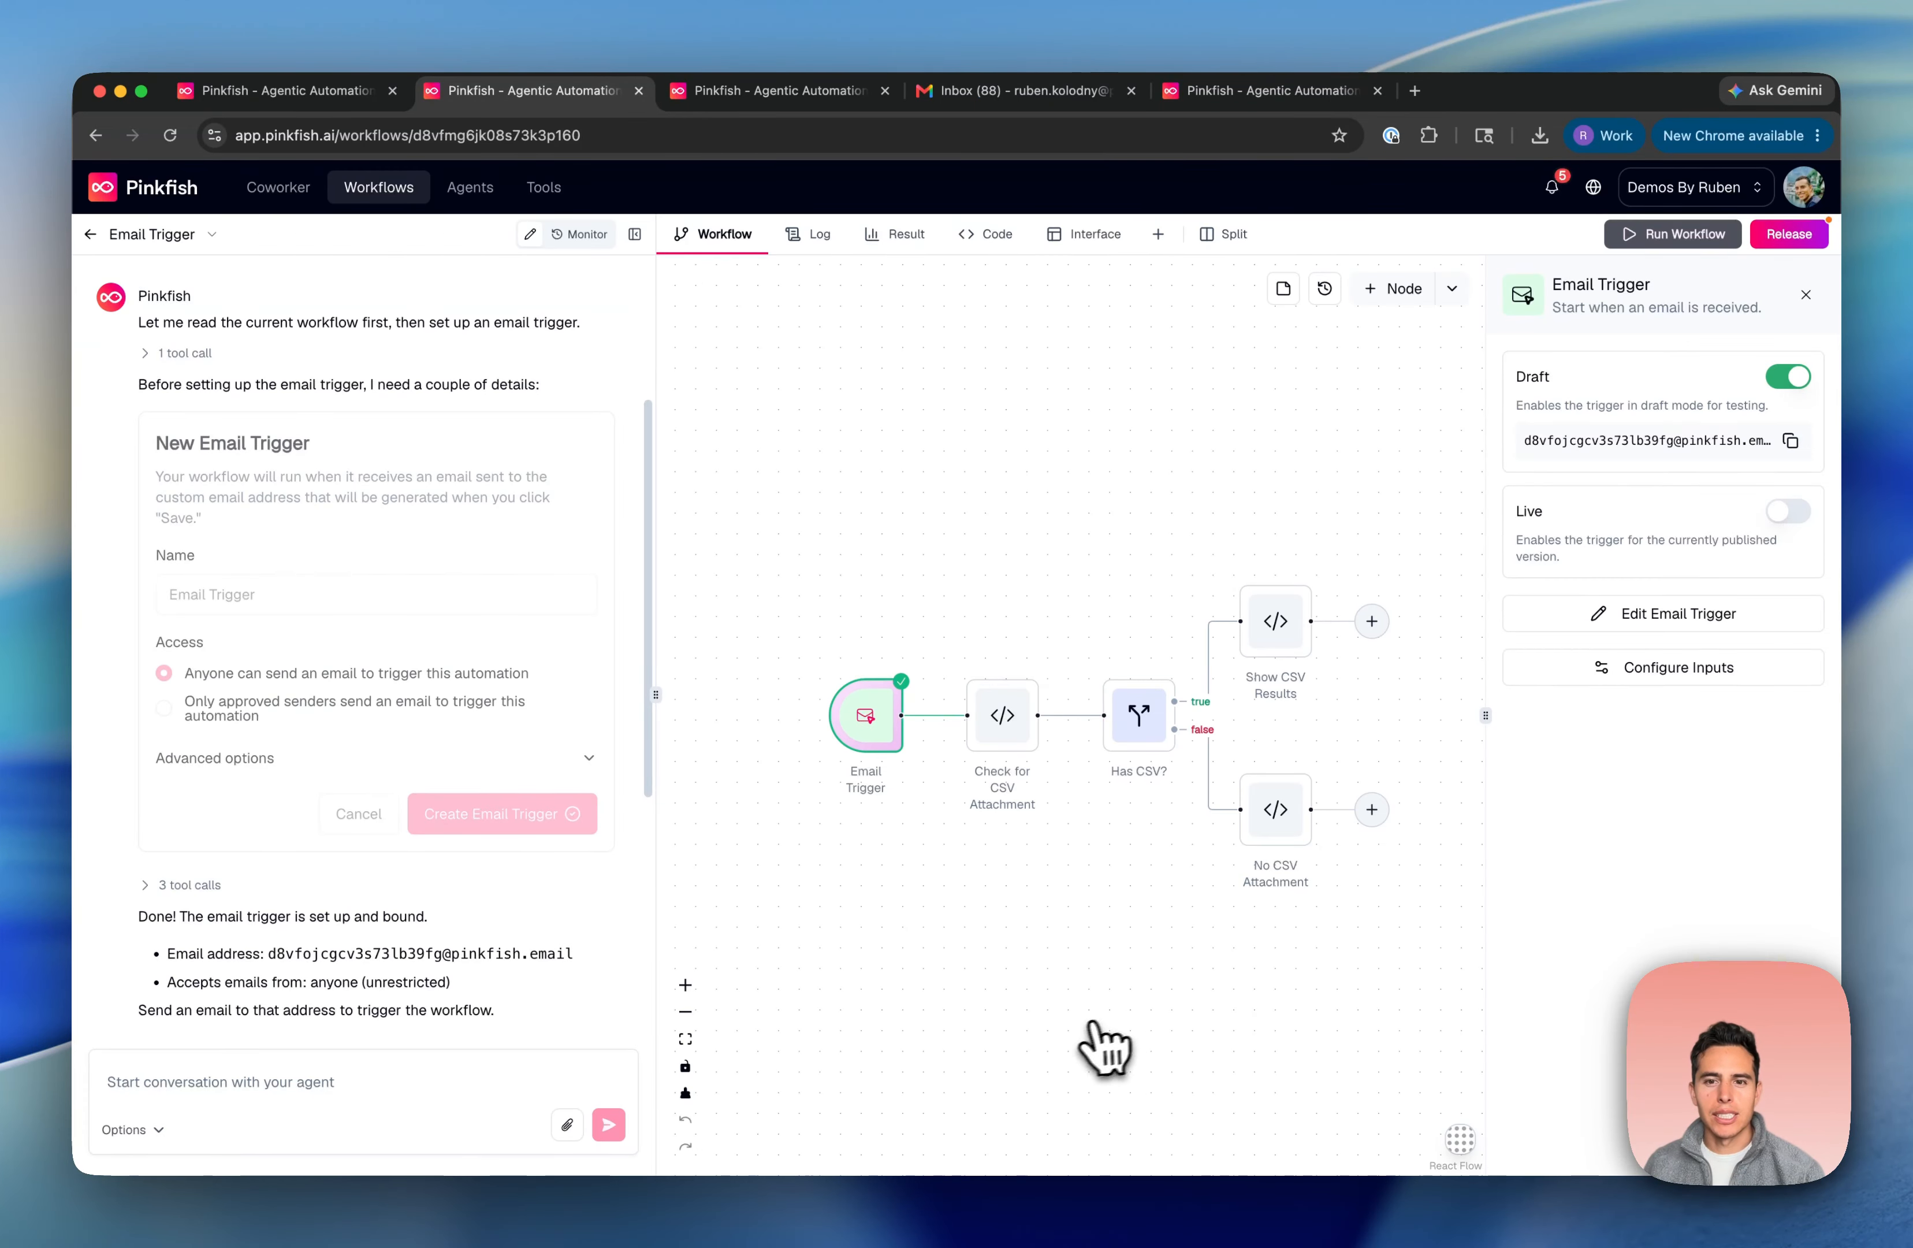
Email data (1).csv from Gmail to the pasted workflow trigger address
{"action": "left_click", "coordinate": [1013, 91]}
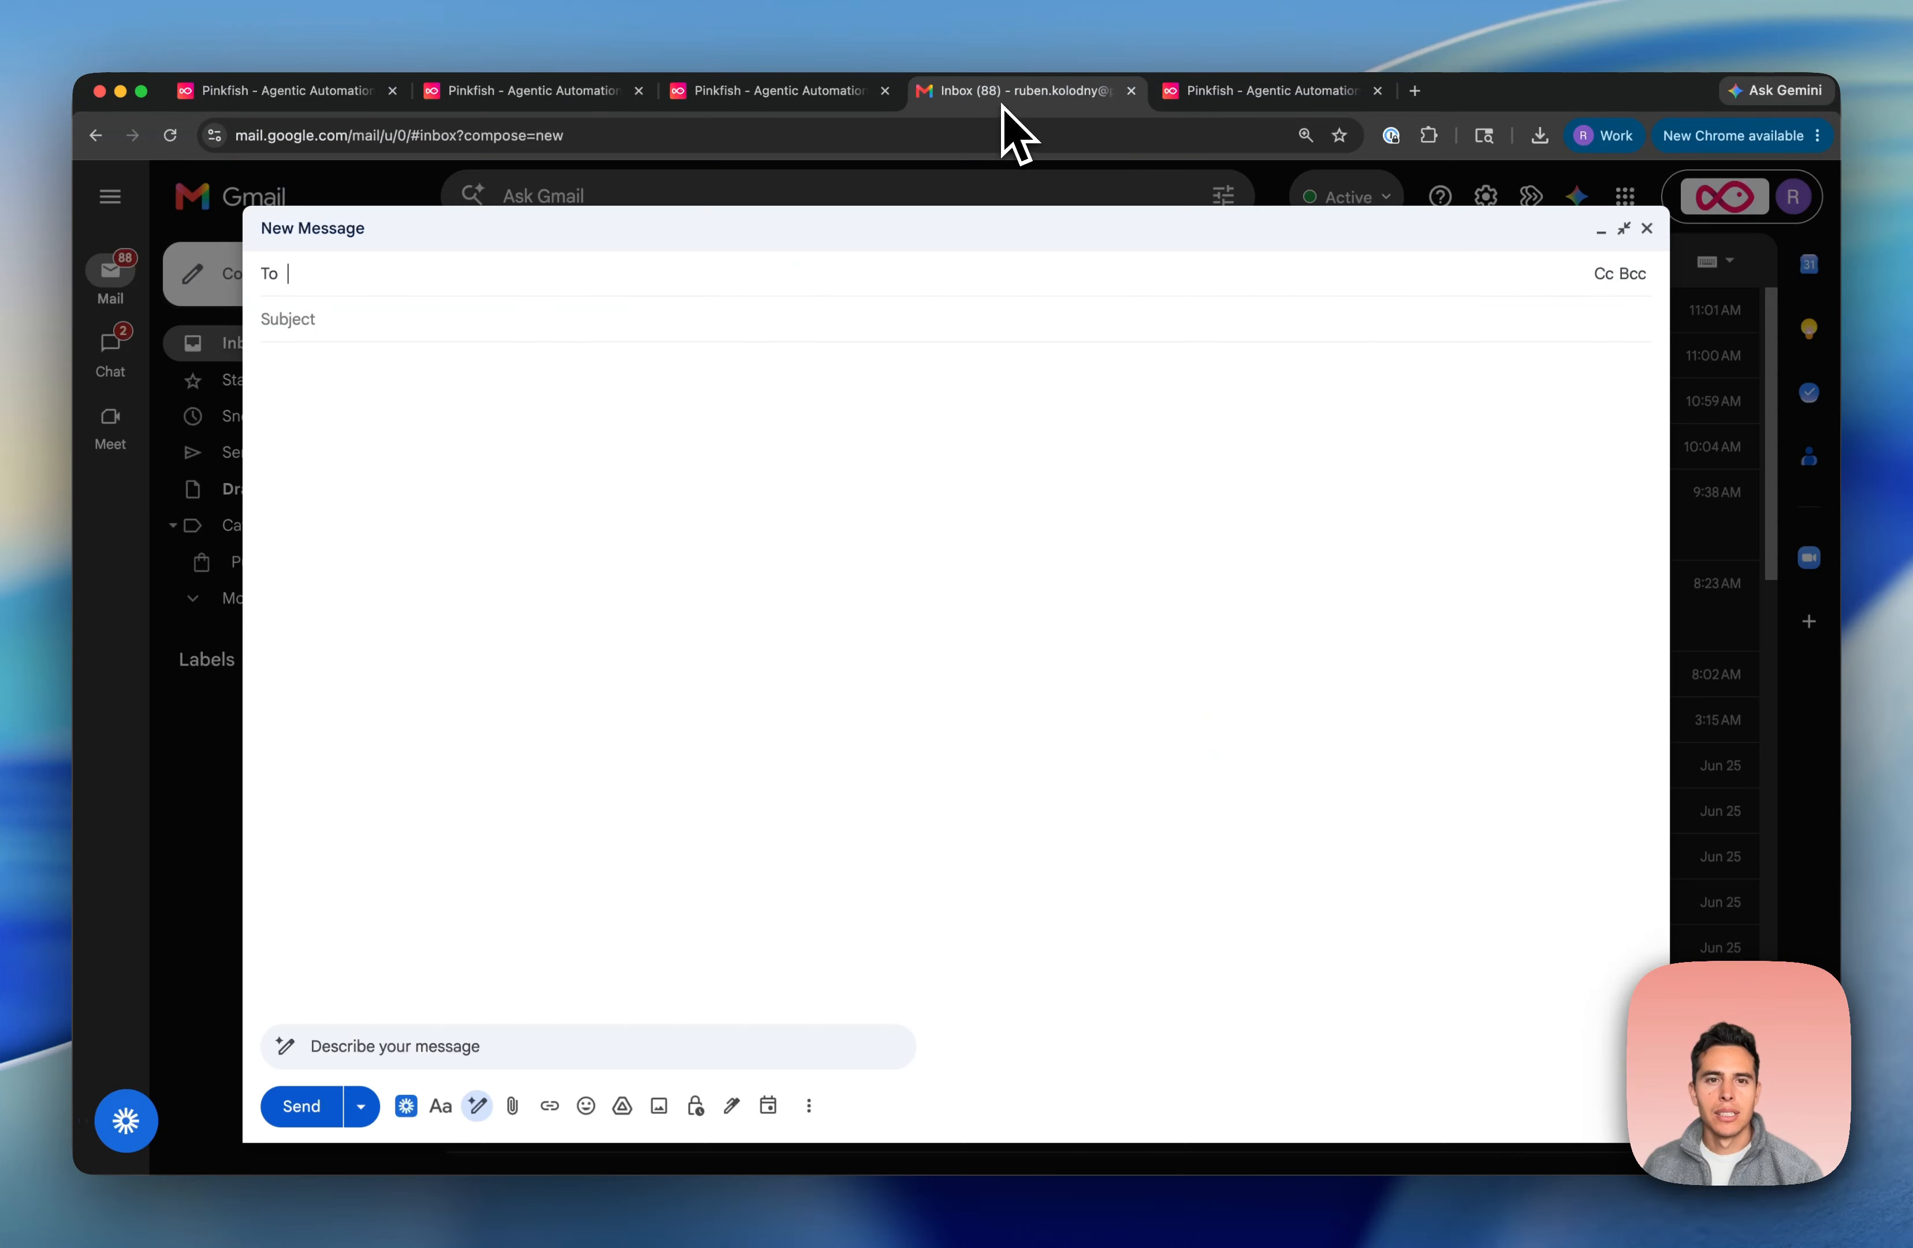
{"action": "key", "text": "super+v"}
{"action": "left_click", "coordinate": [410, 344]}
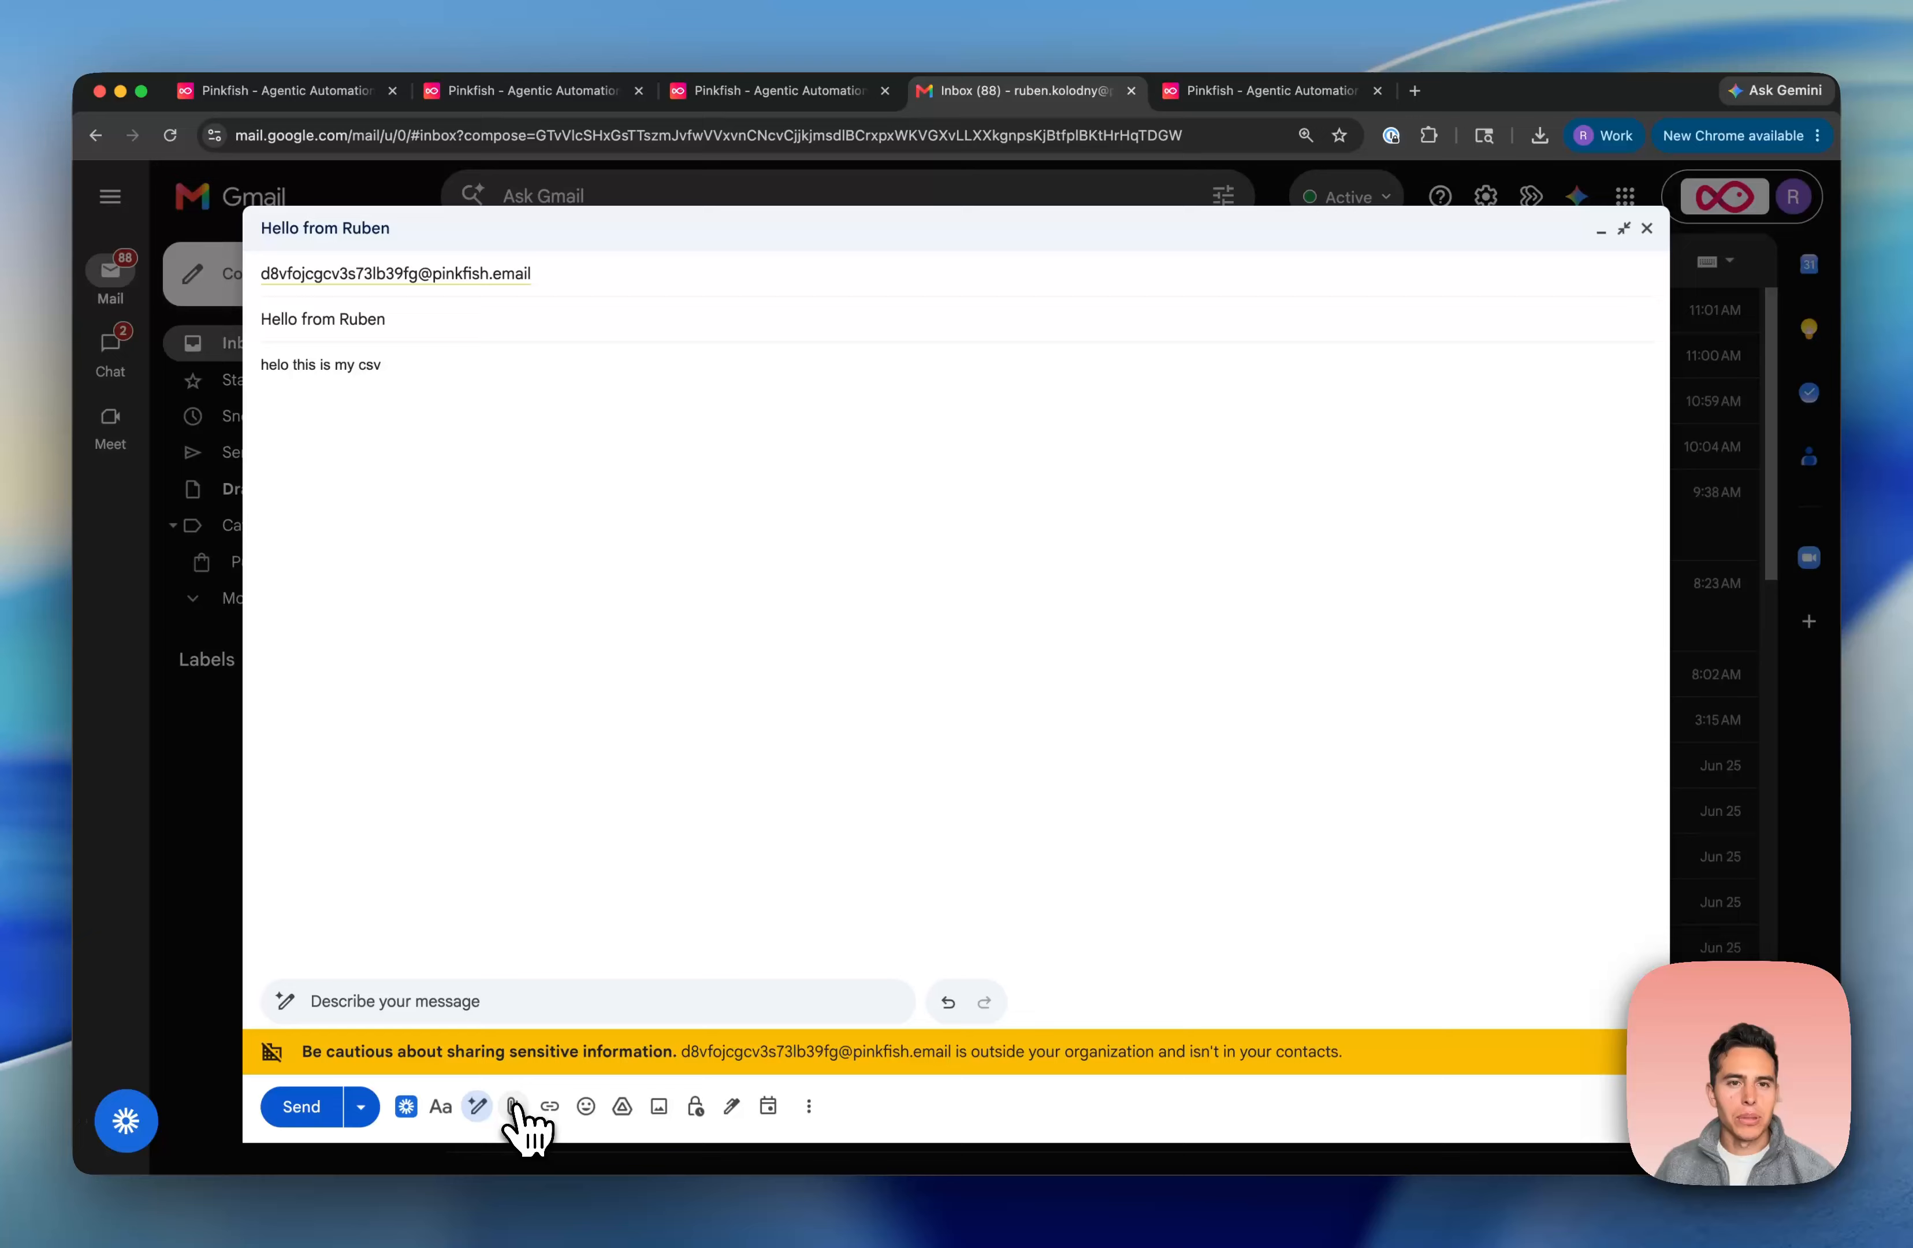
{"action": "left_click", "coordinate": [512, 1106]}
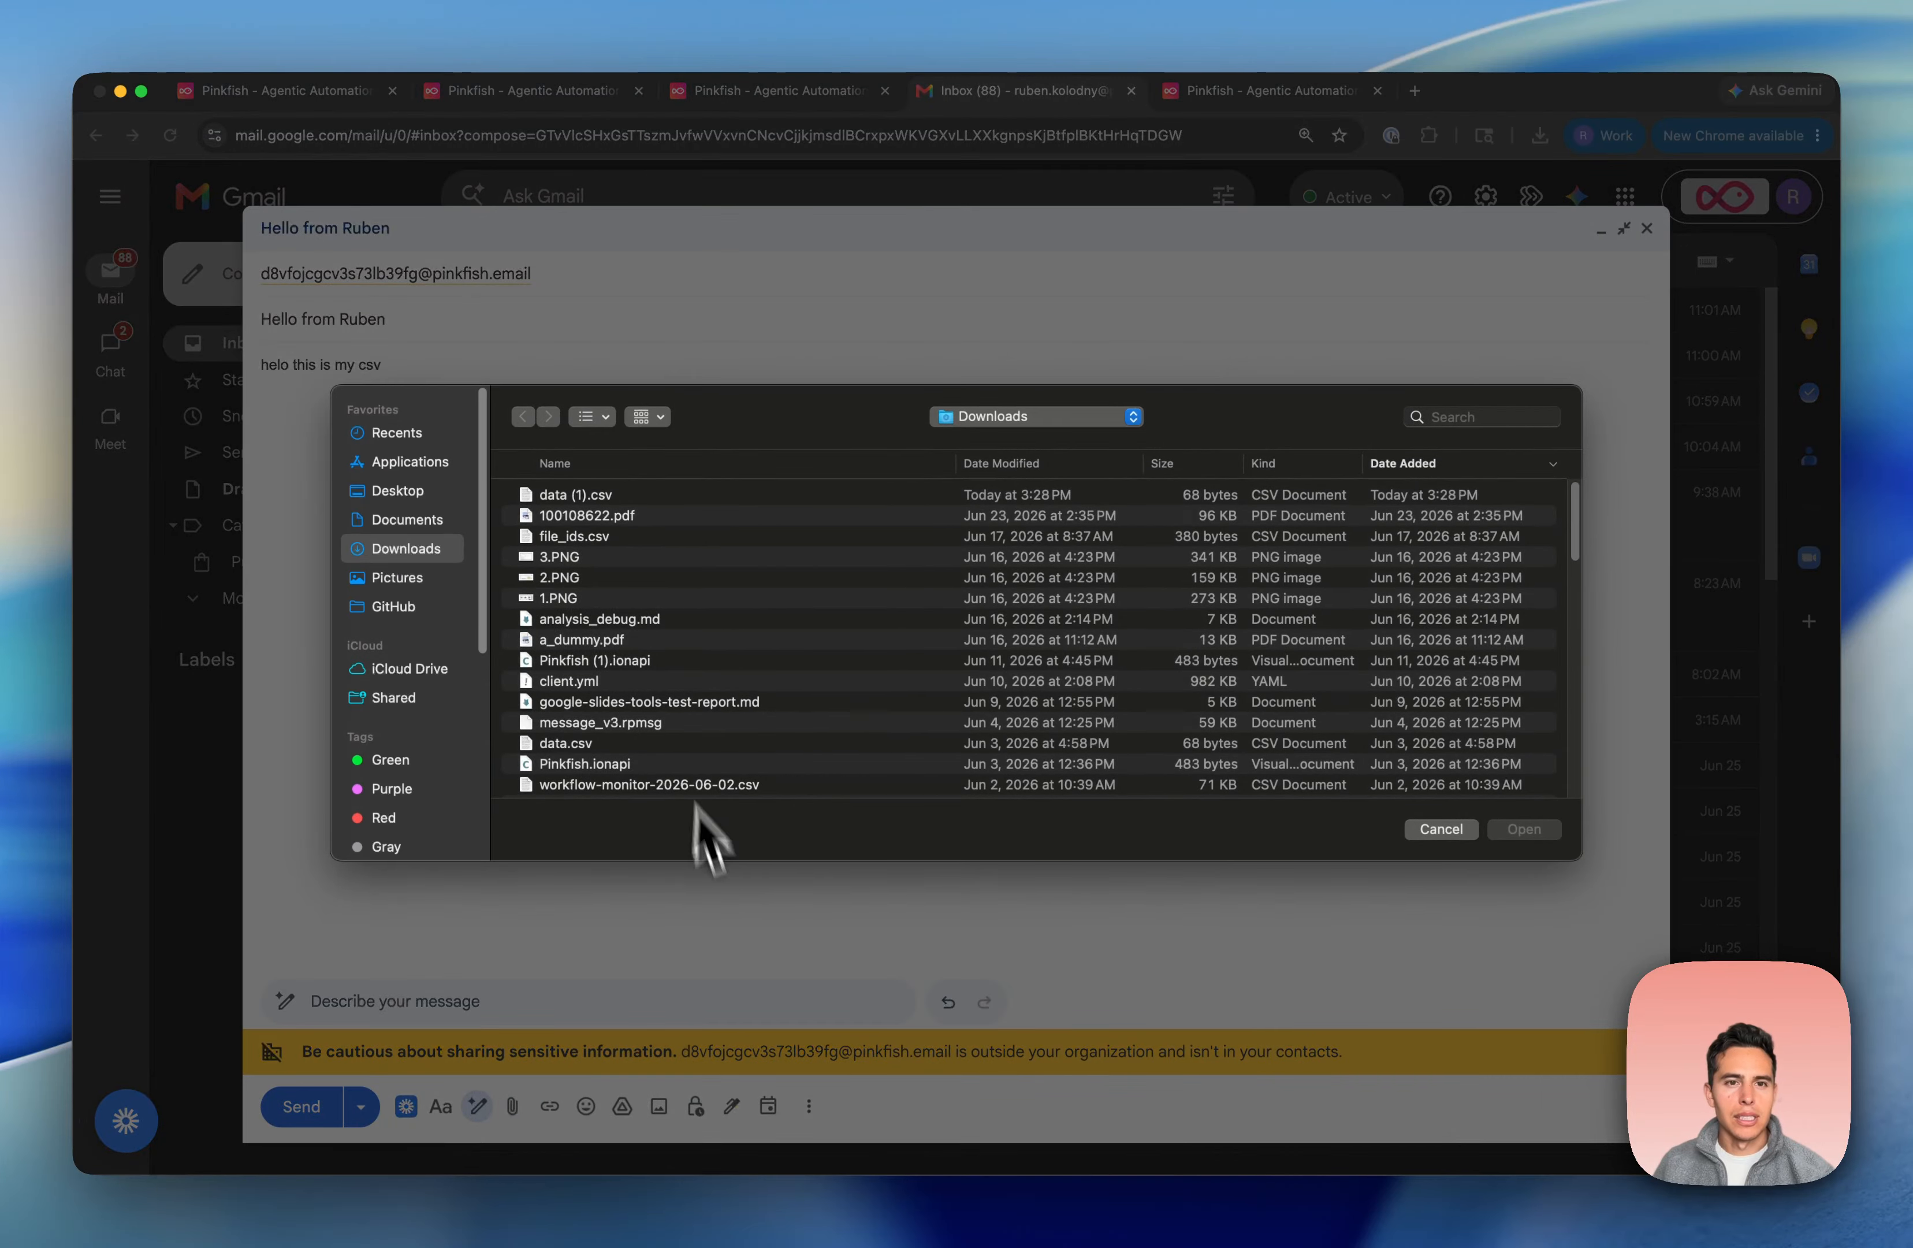
{"action": "double_click", "coordinate": [636, 496]}
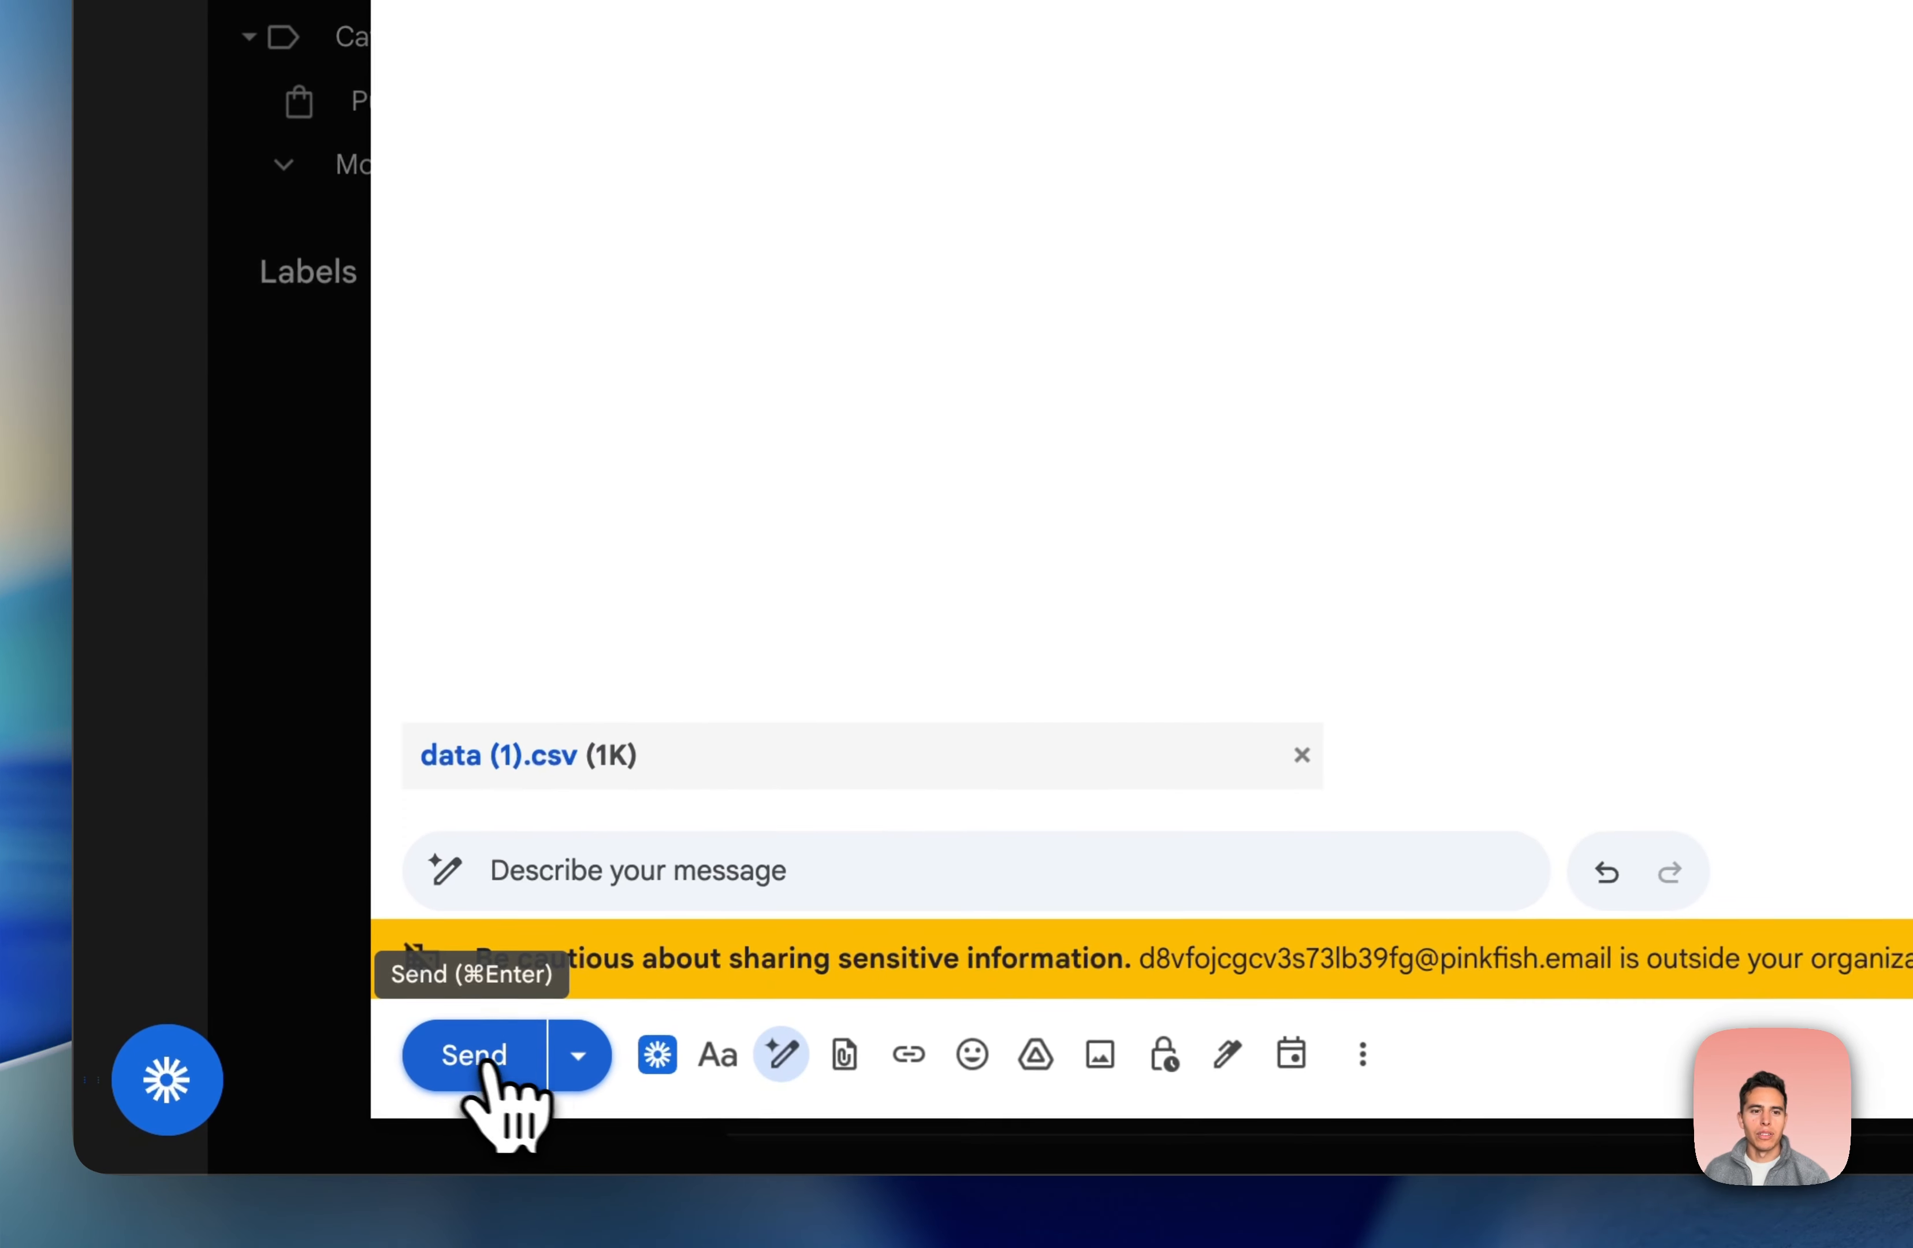
{"action": "left_click", "coordinate": [486, 1053]}
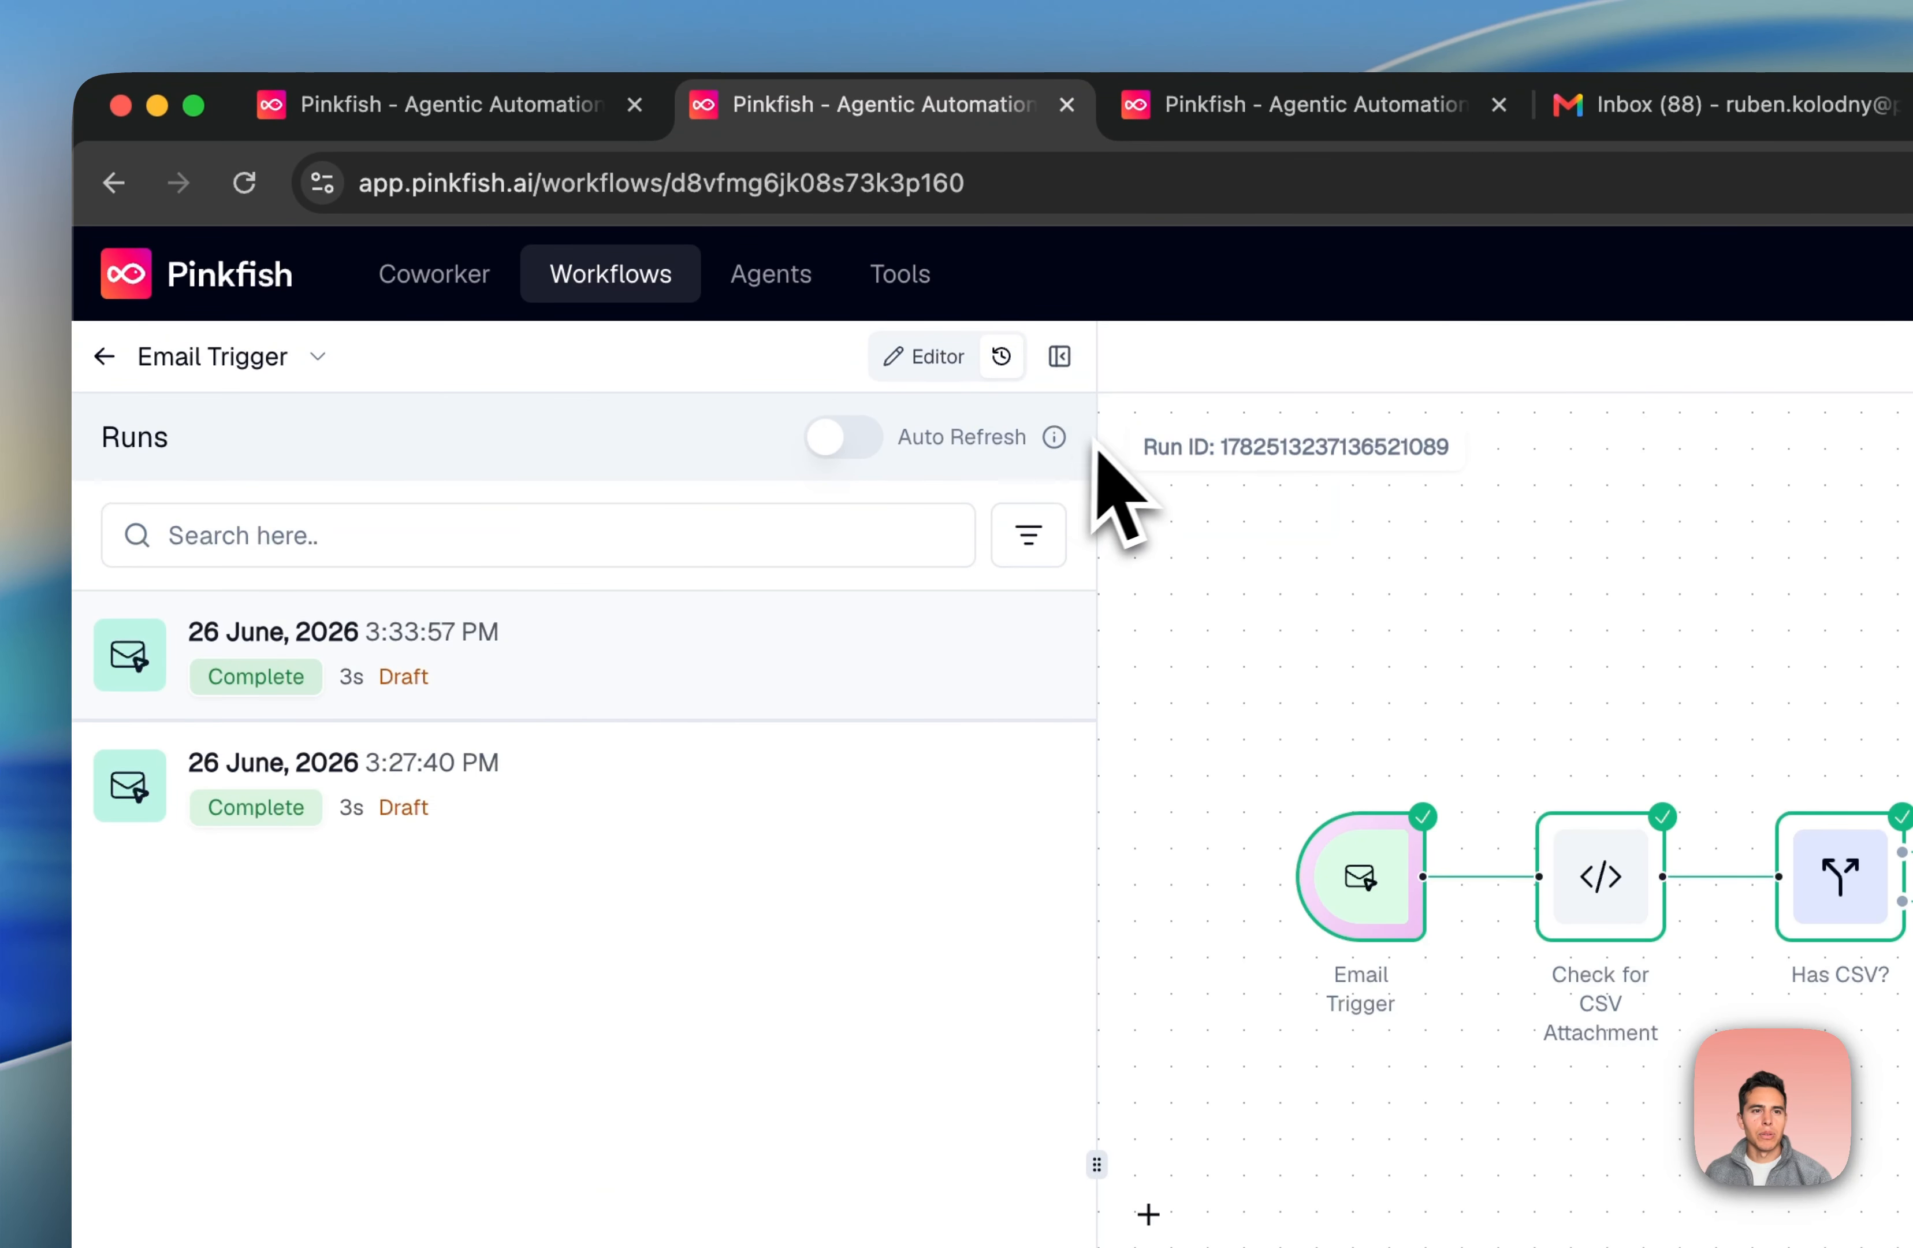
Turn on Auto Refresh, inspect the Email Trigger's CSV attachment output, then view the Name, Age, City table
{"action": "left_click", "coordinate": [838, 438]}
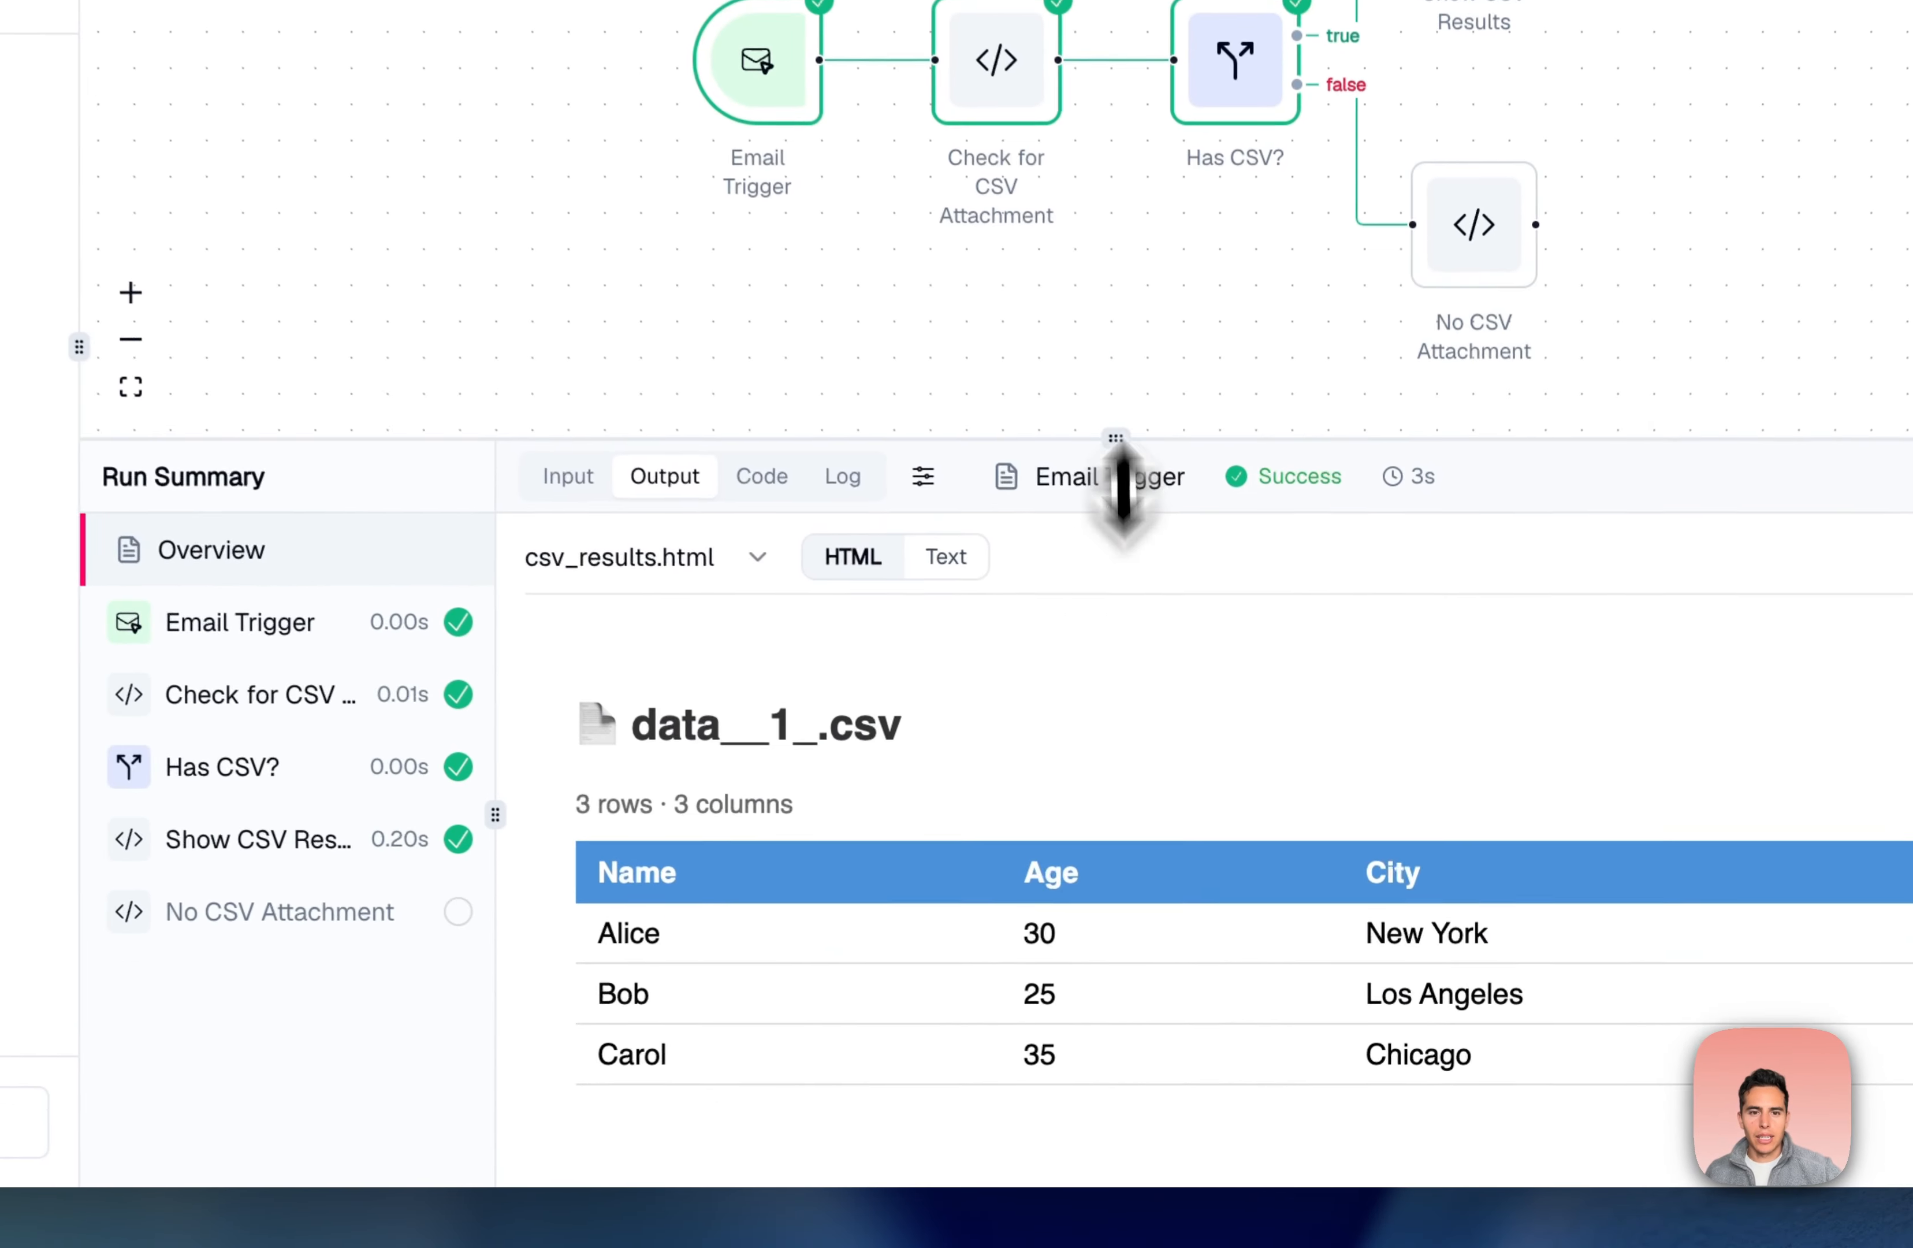
{"action": "left_click_drag", "start_coordinate": [1207, 691], "coordinate": [1182, 482]}
{"action": "left_click", "coordinate": [506, 633]}
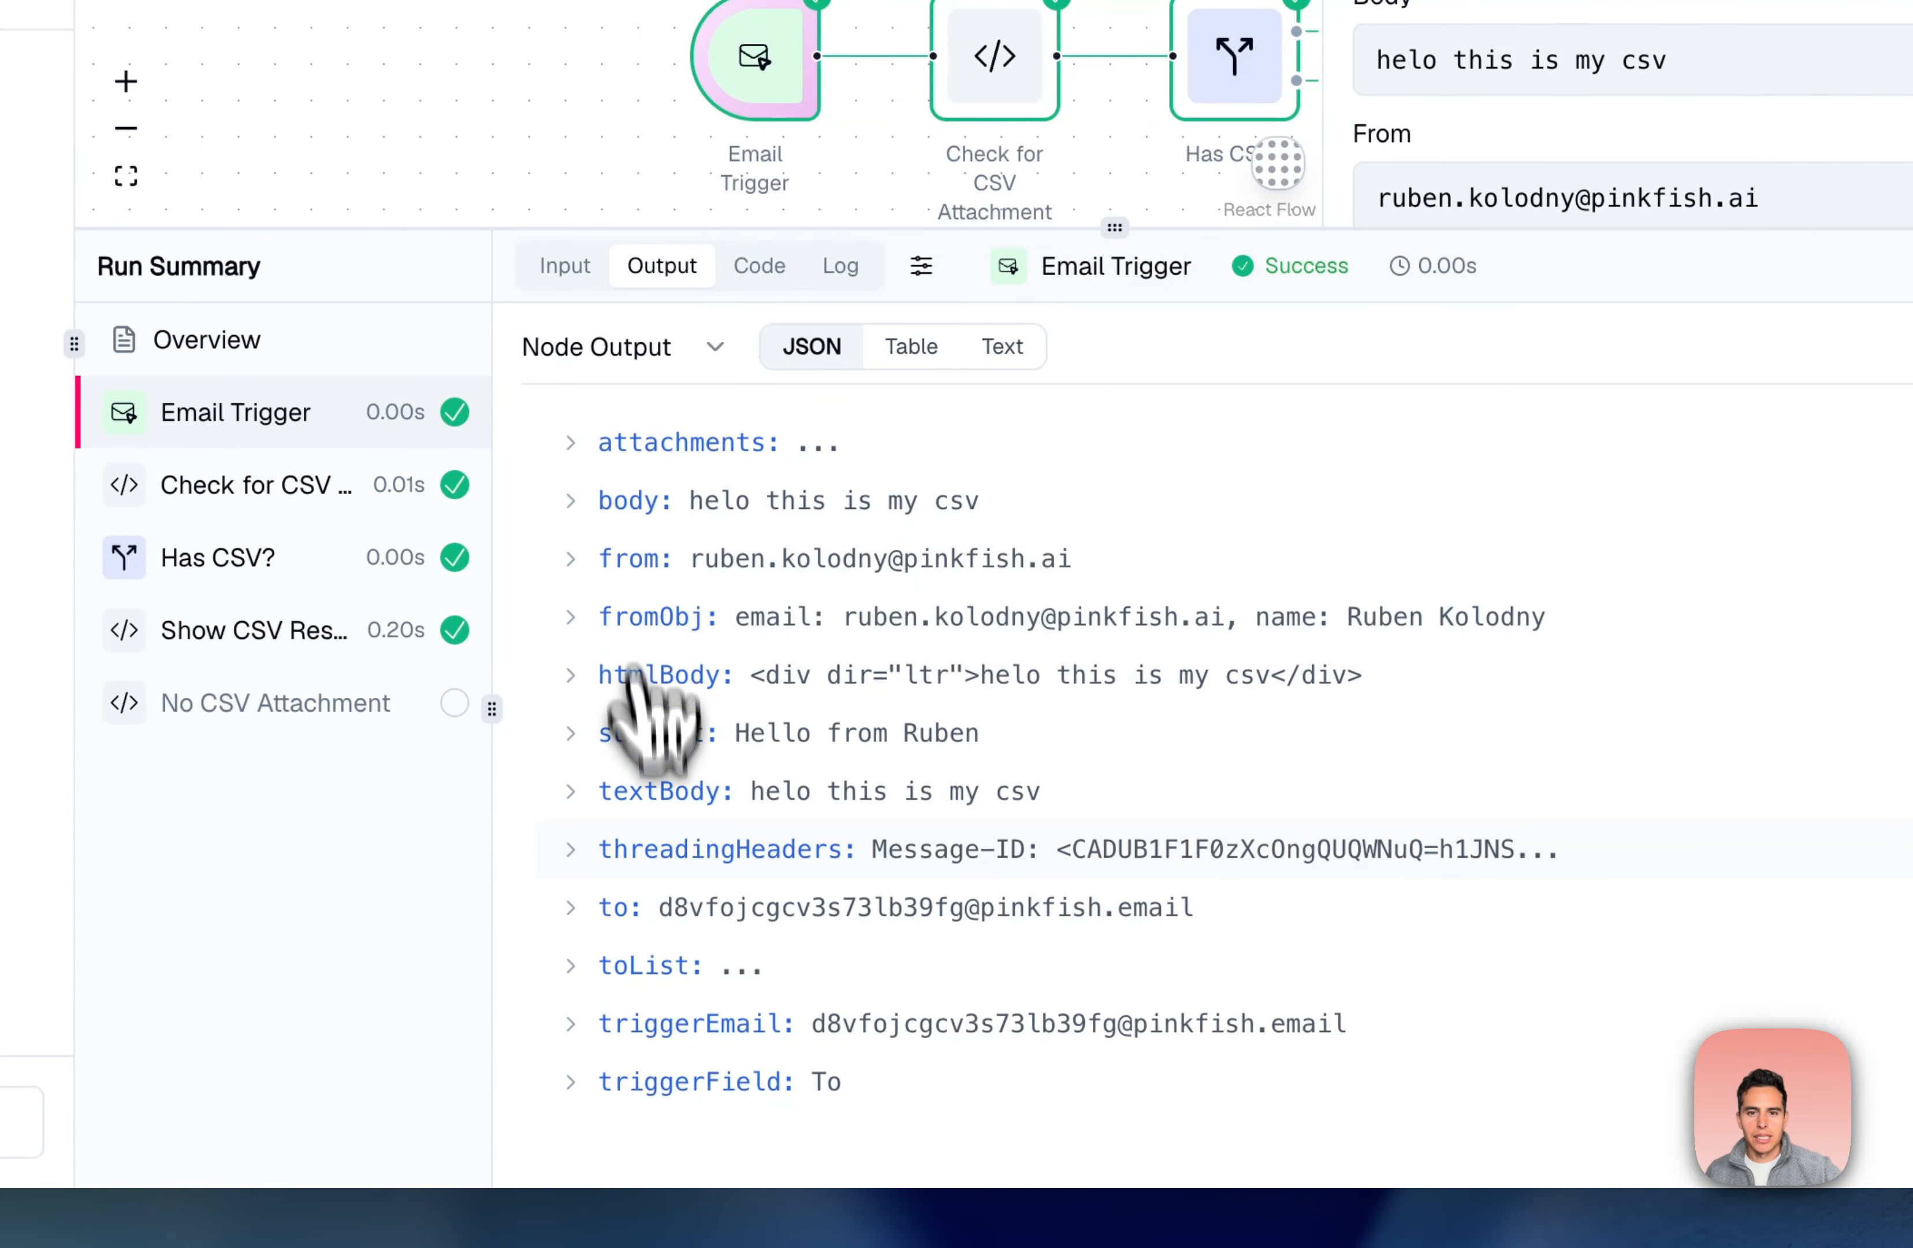
{"action": "left_click", "coordinate": [570, 500]}
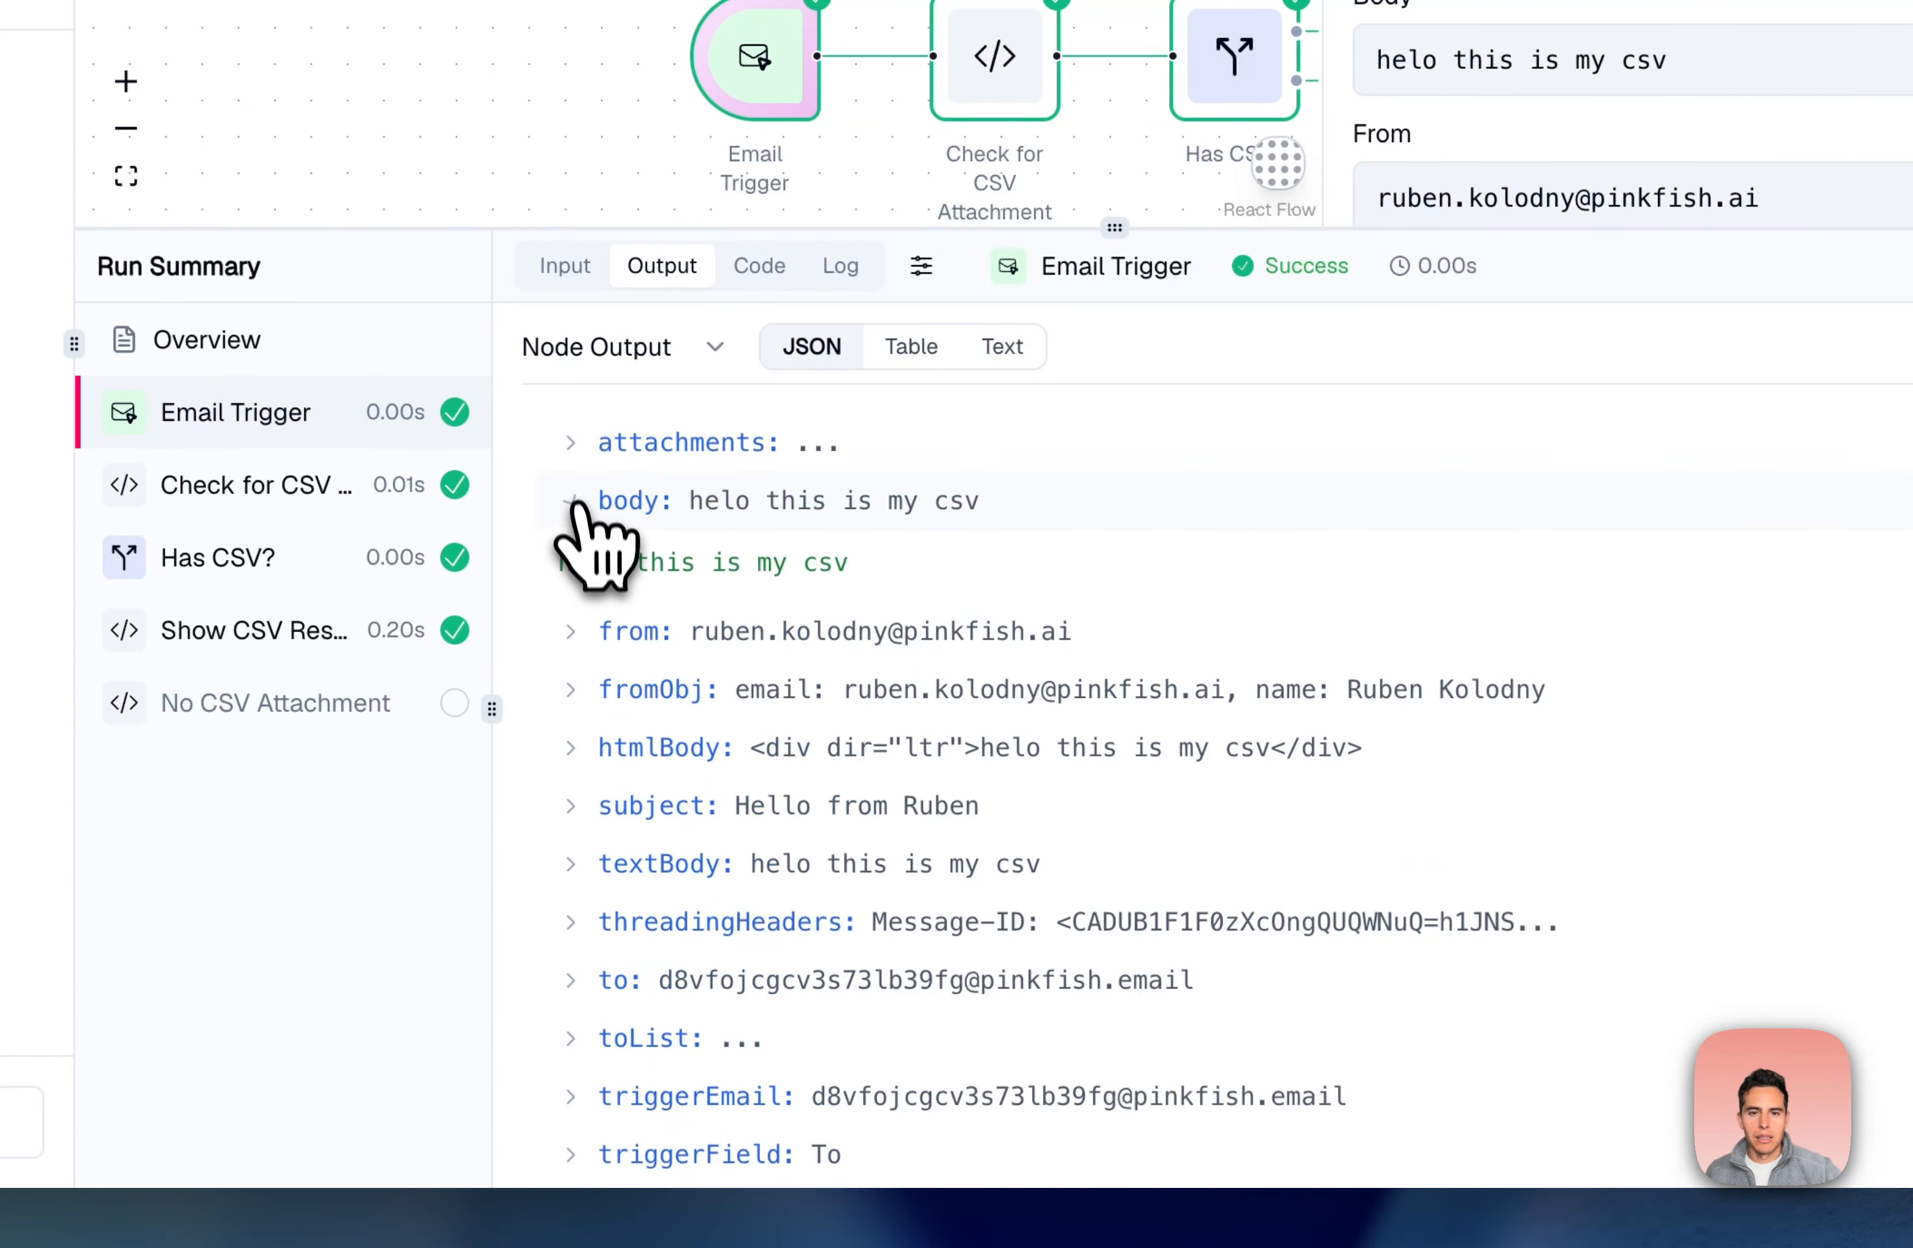
{"action": "left_click", "coordinate": [570, 443]}
{"action": "scroll", "coordinate": [679, 628], "scroll_direction": "down", "scroll_amount": 3}
{"action": "scroll", "coordinate": [679, 628], "scroll_direction": "down", "scroll_amount": 3}
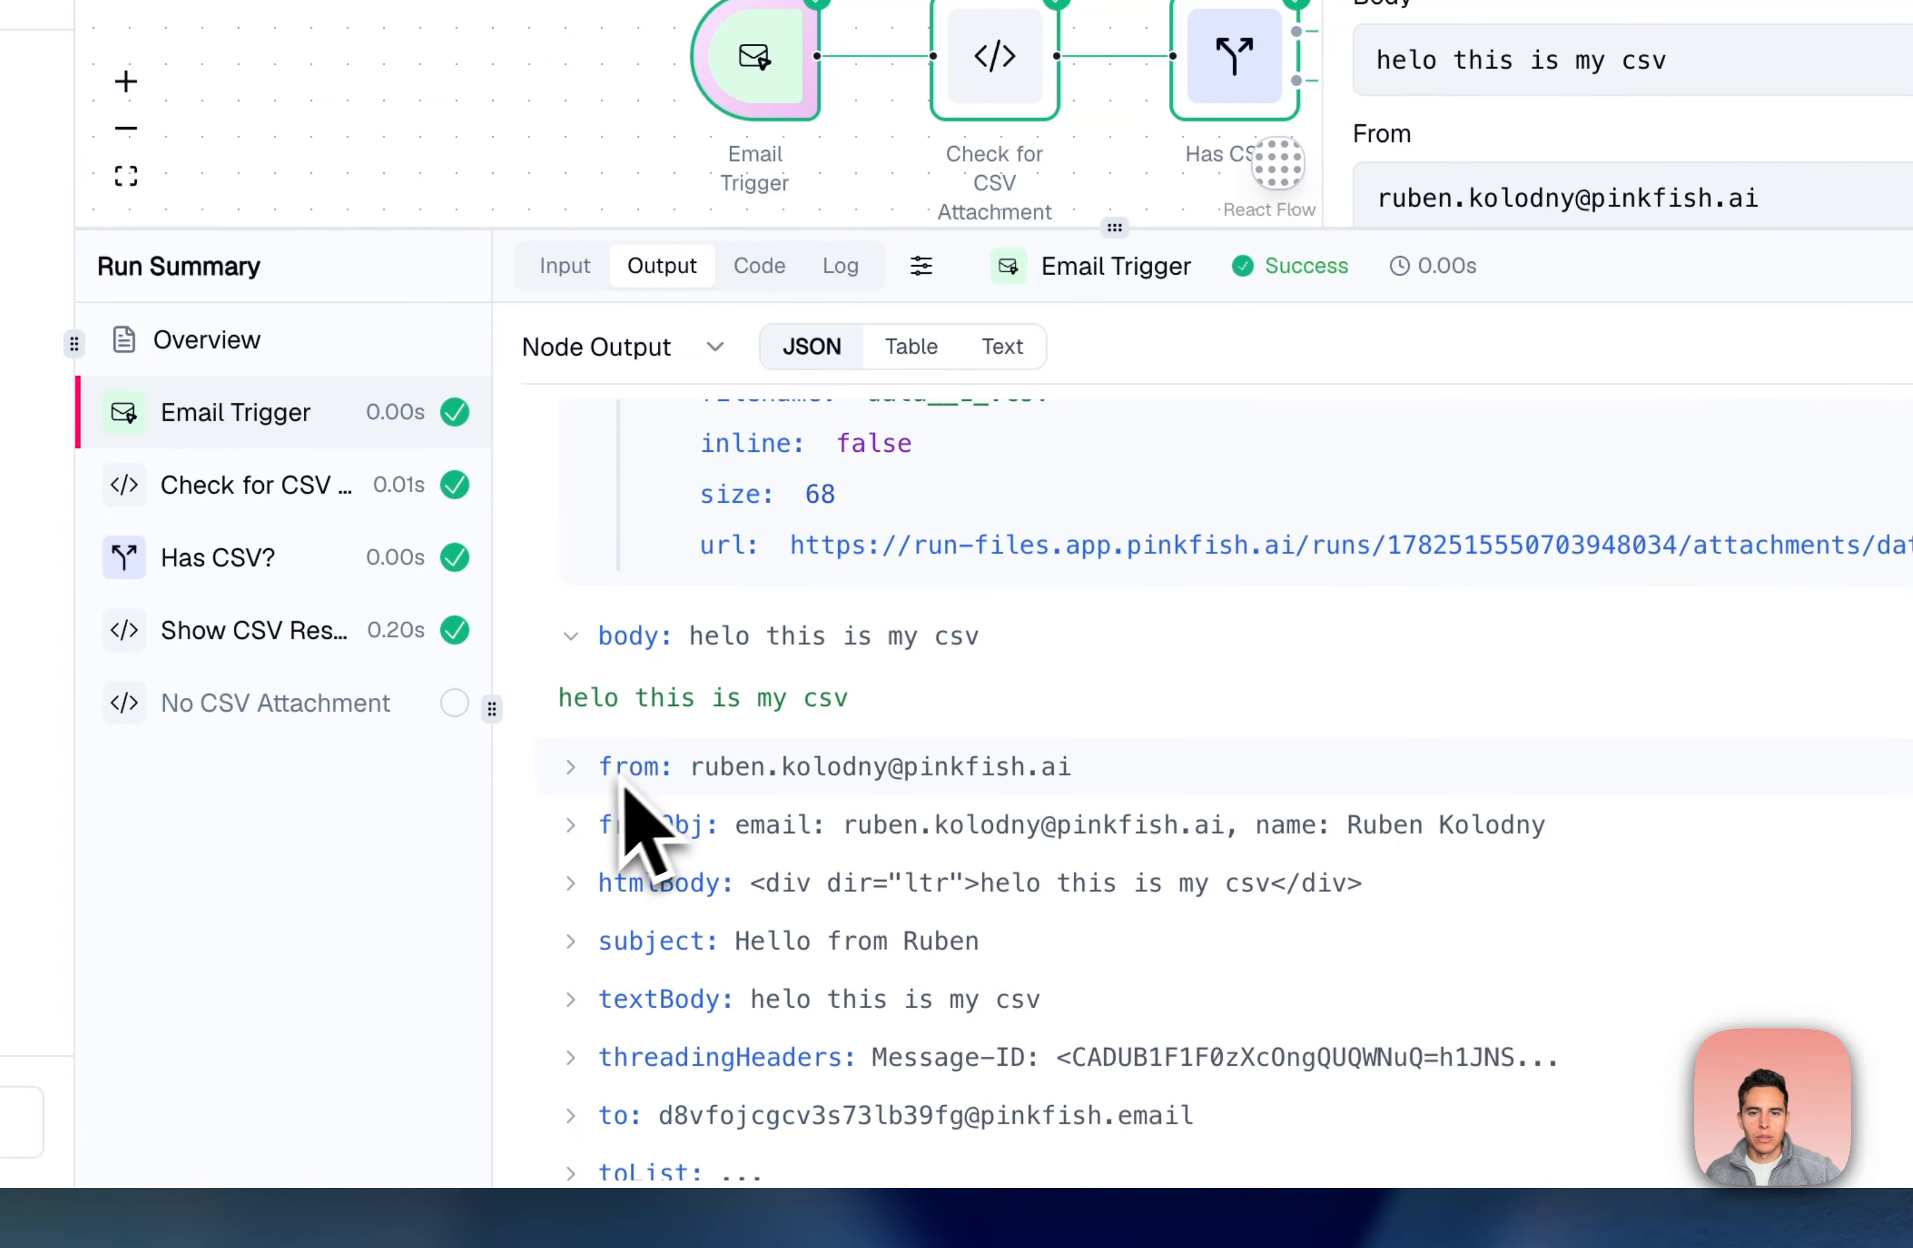
{"action": "scroll", "coordinate": [648, 819], "scroll_direction": "up", "scroll_amount": 4}
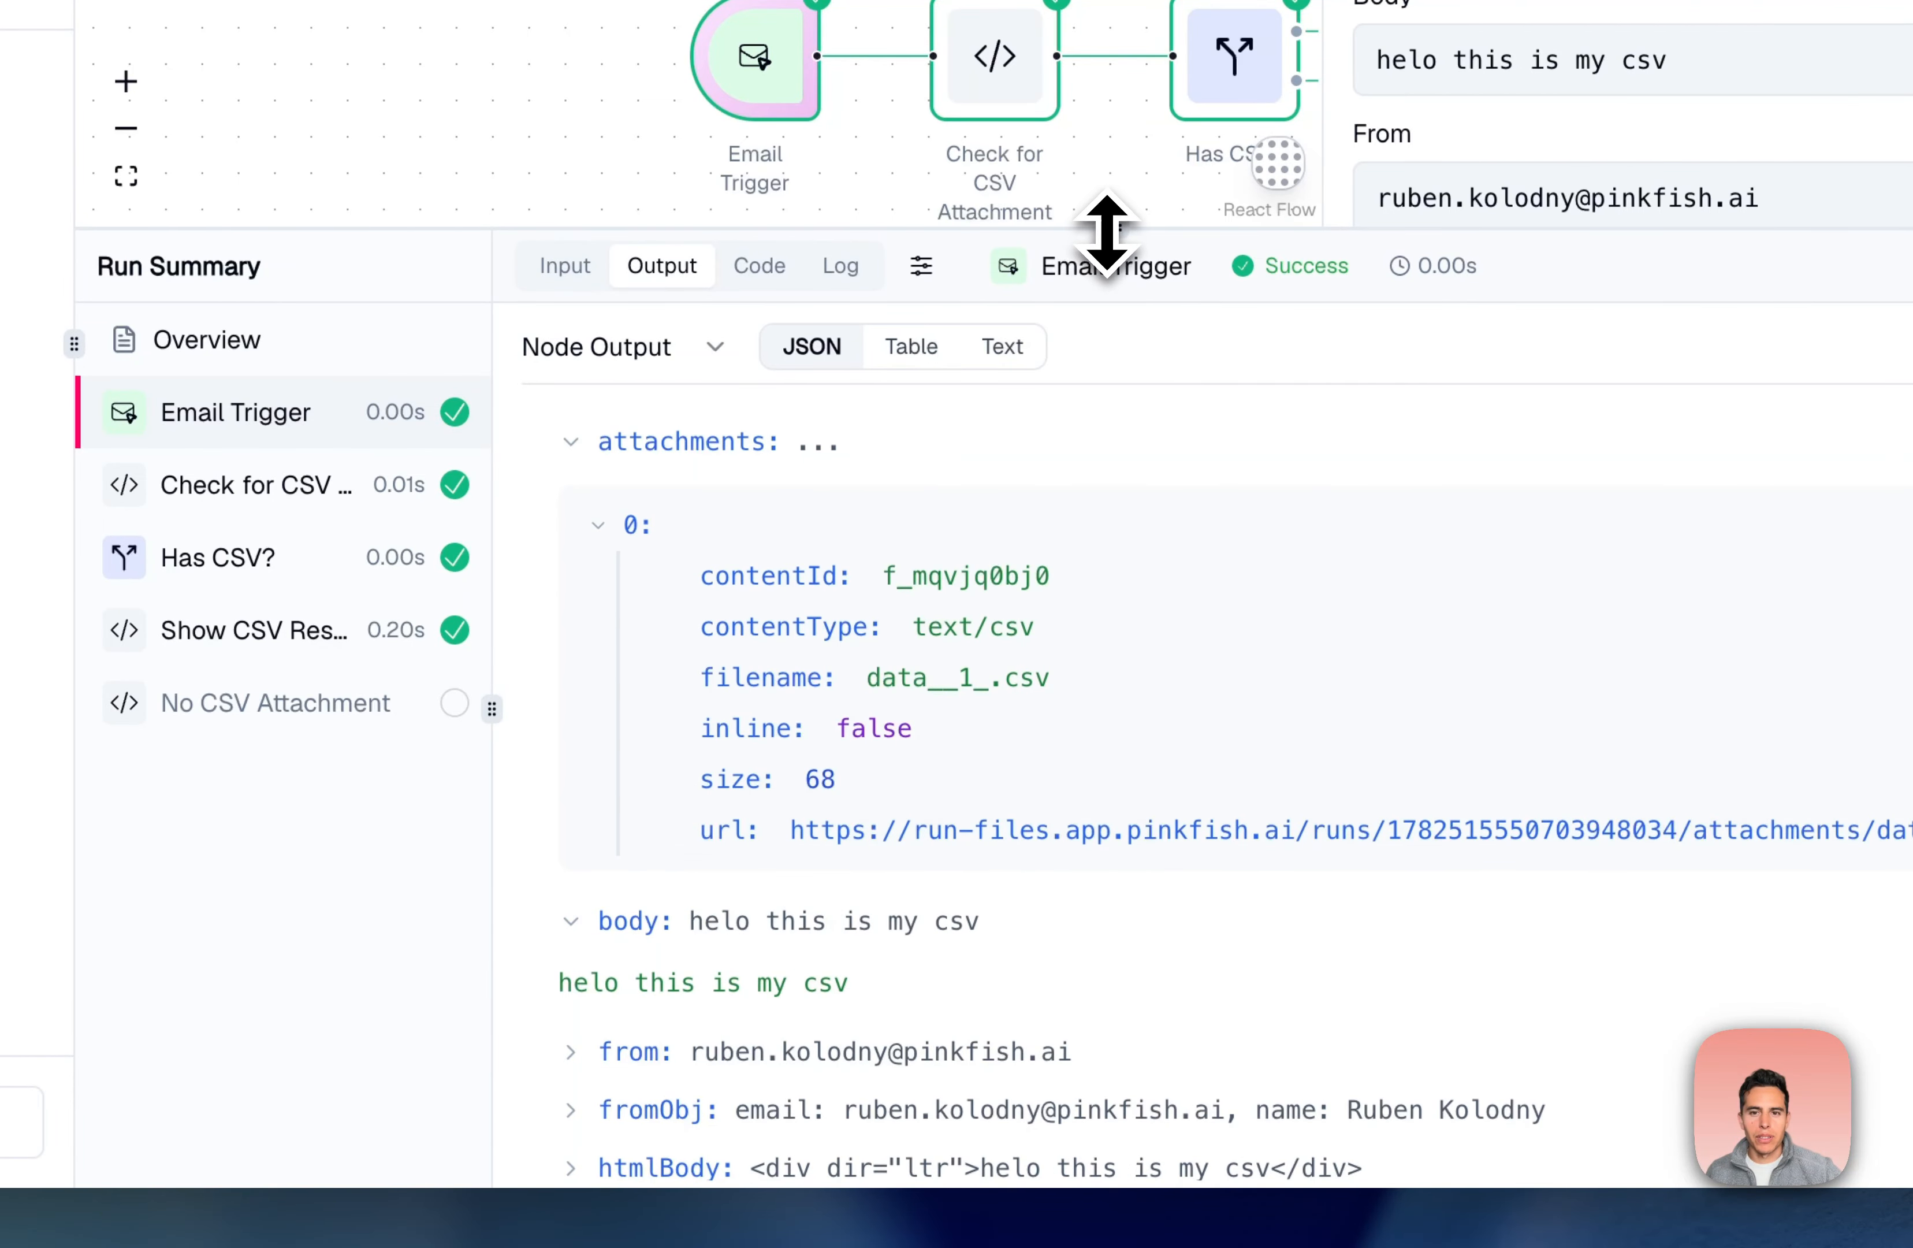
{"action": "left_click_drag", "start_coordinate": [1102, 235], "coordinate": [1102, 290]}
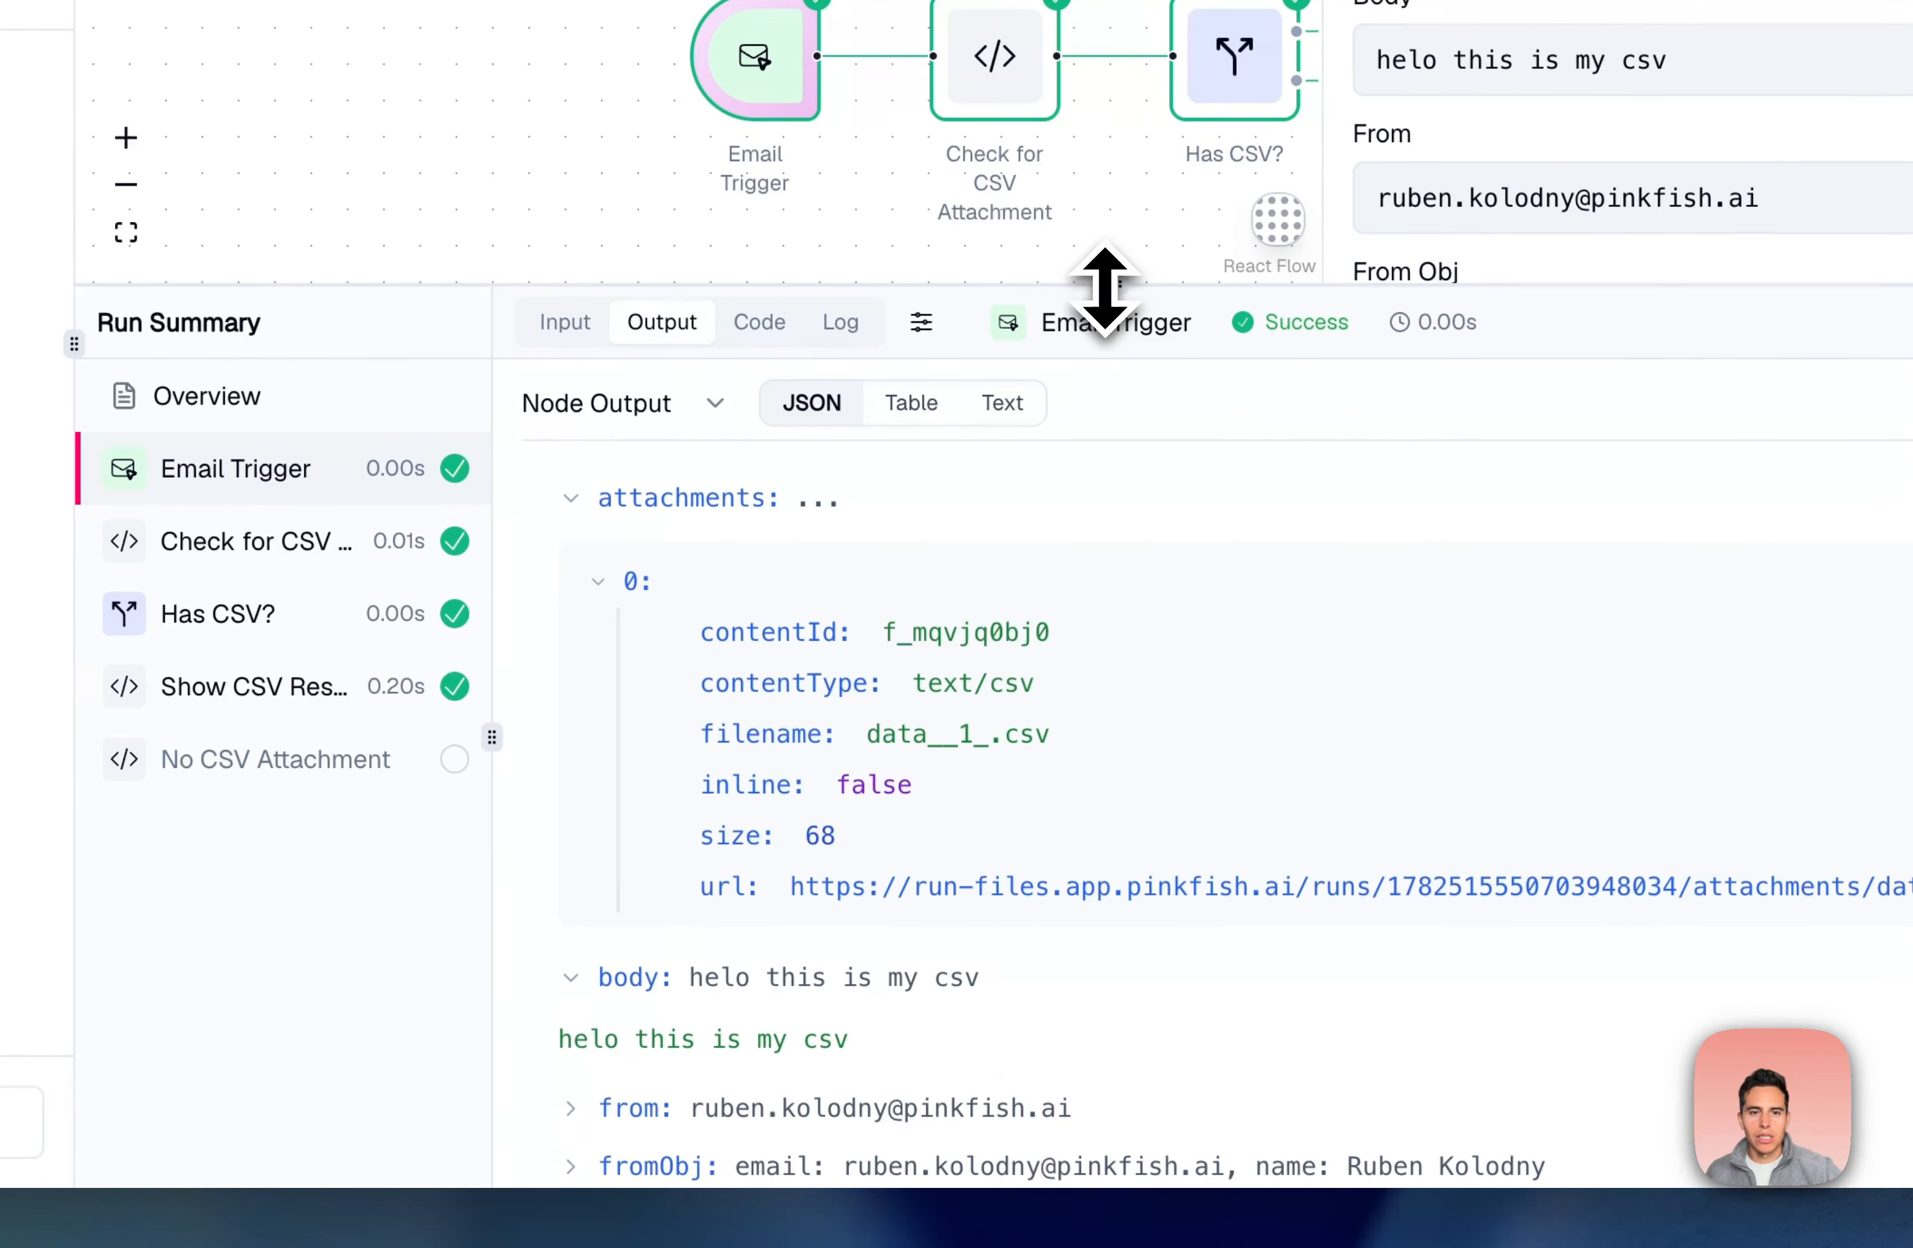
{"action": "left_click", "coordinate": [268, 686]}
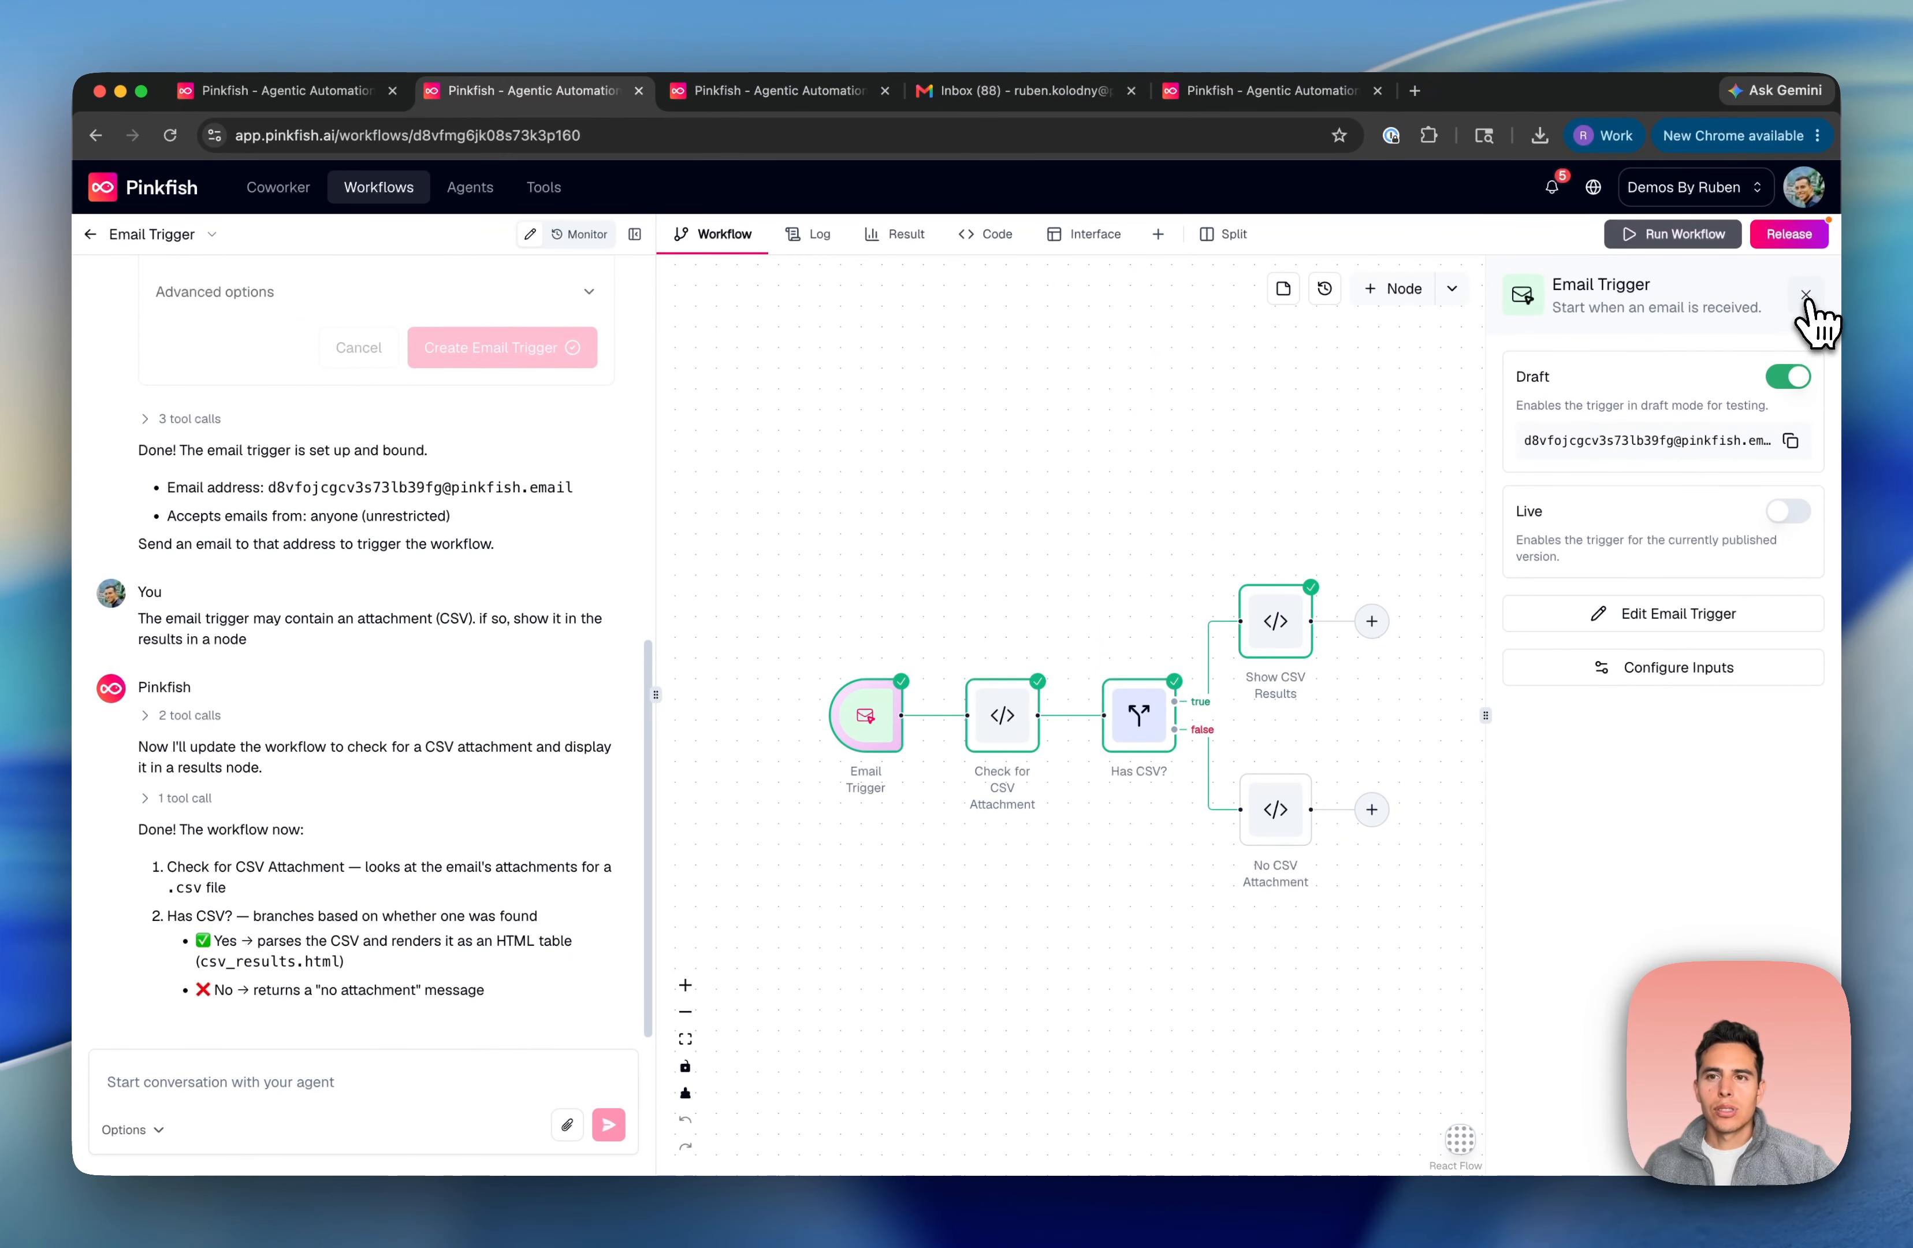
Browse the trigger types under + Node, then switch to the Tools › Database tab
{"action": "left_click", "coordinate": [1752, 292]}
{"action": "left_click", "coordinate": [1663, 347]}
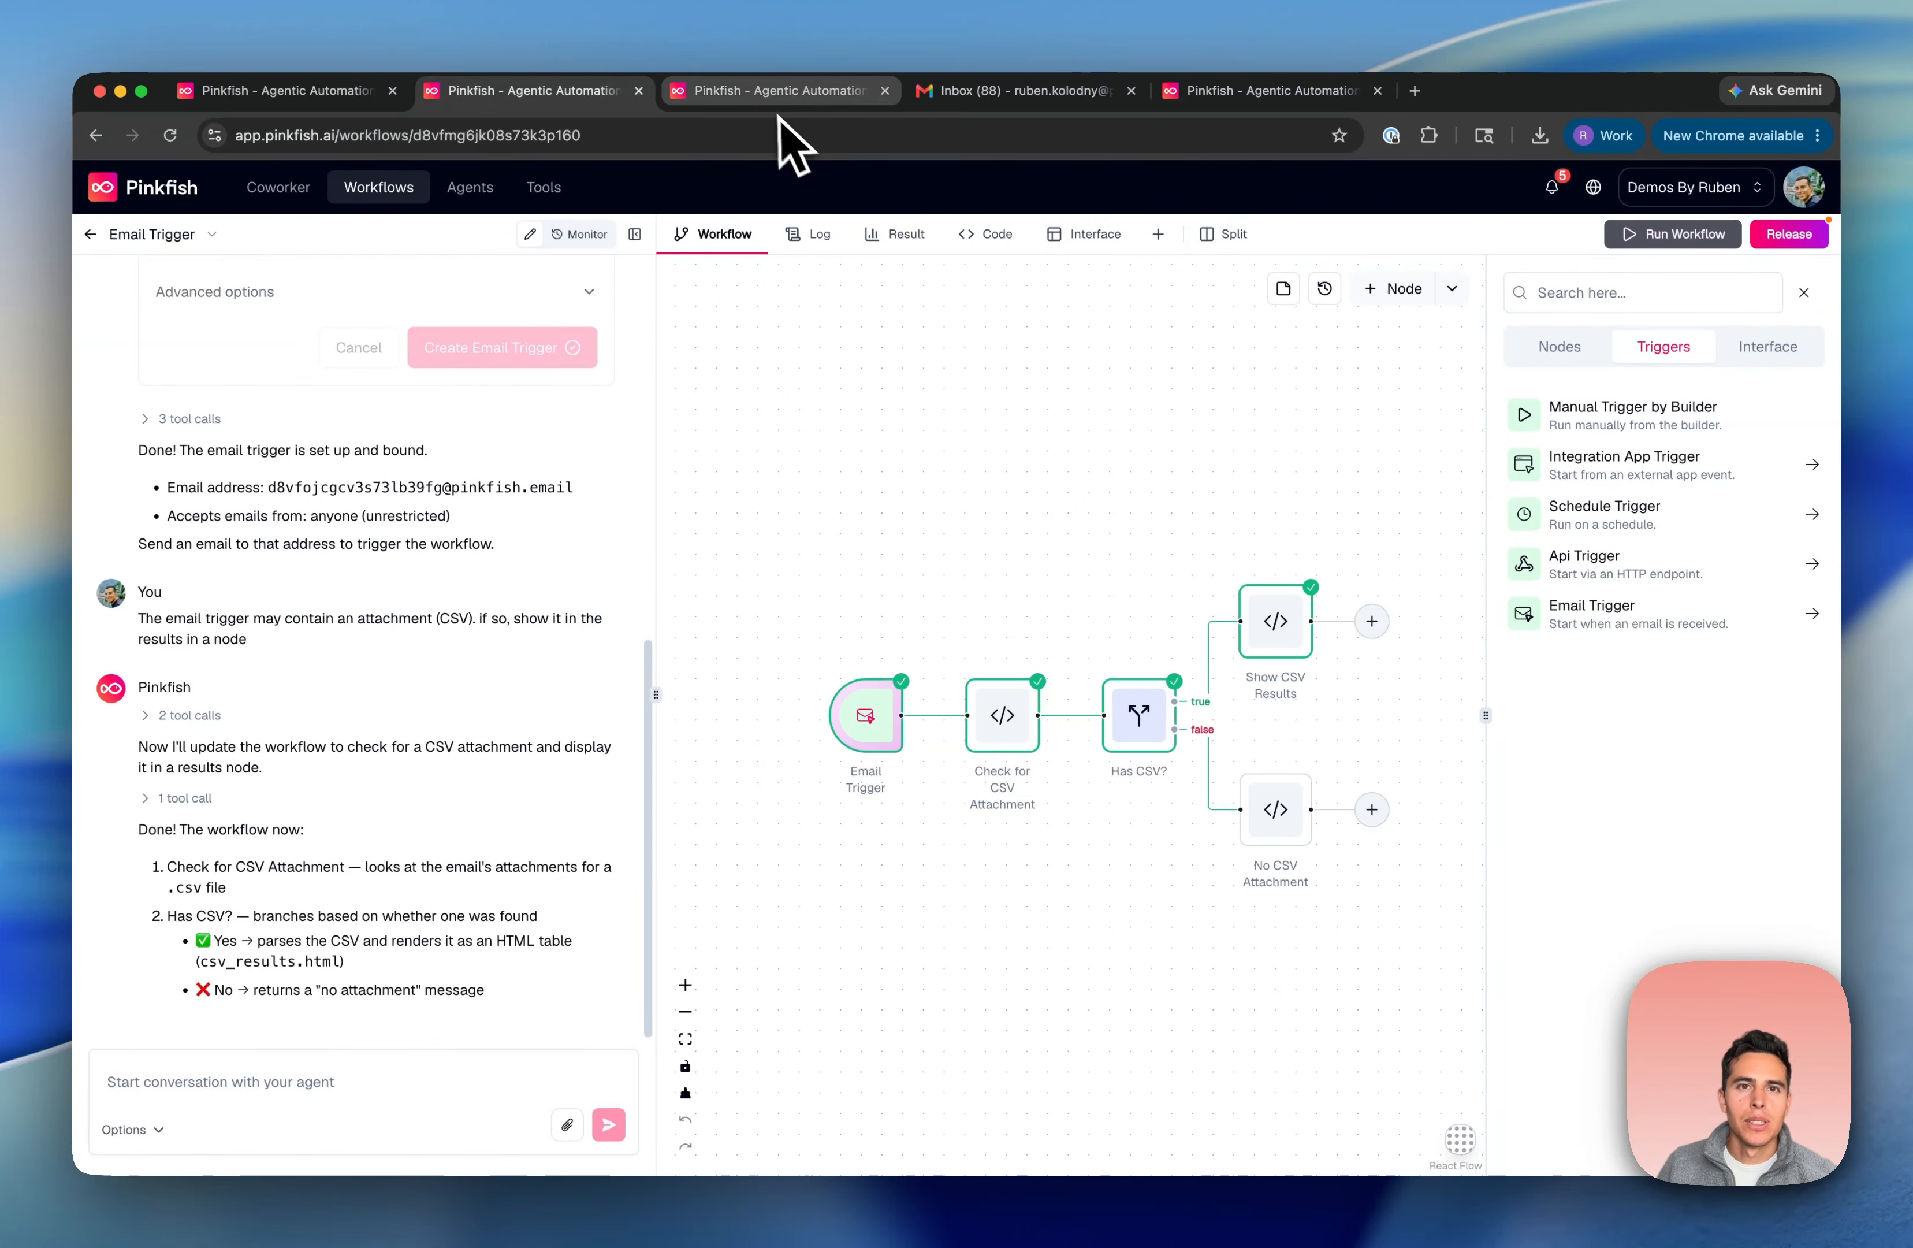
{"action": "left_click", "coordinate": [1279, 95]}
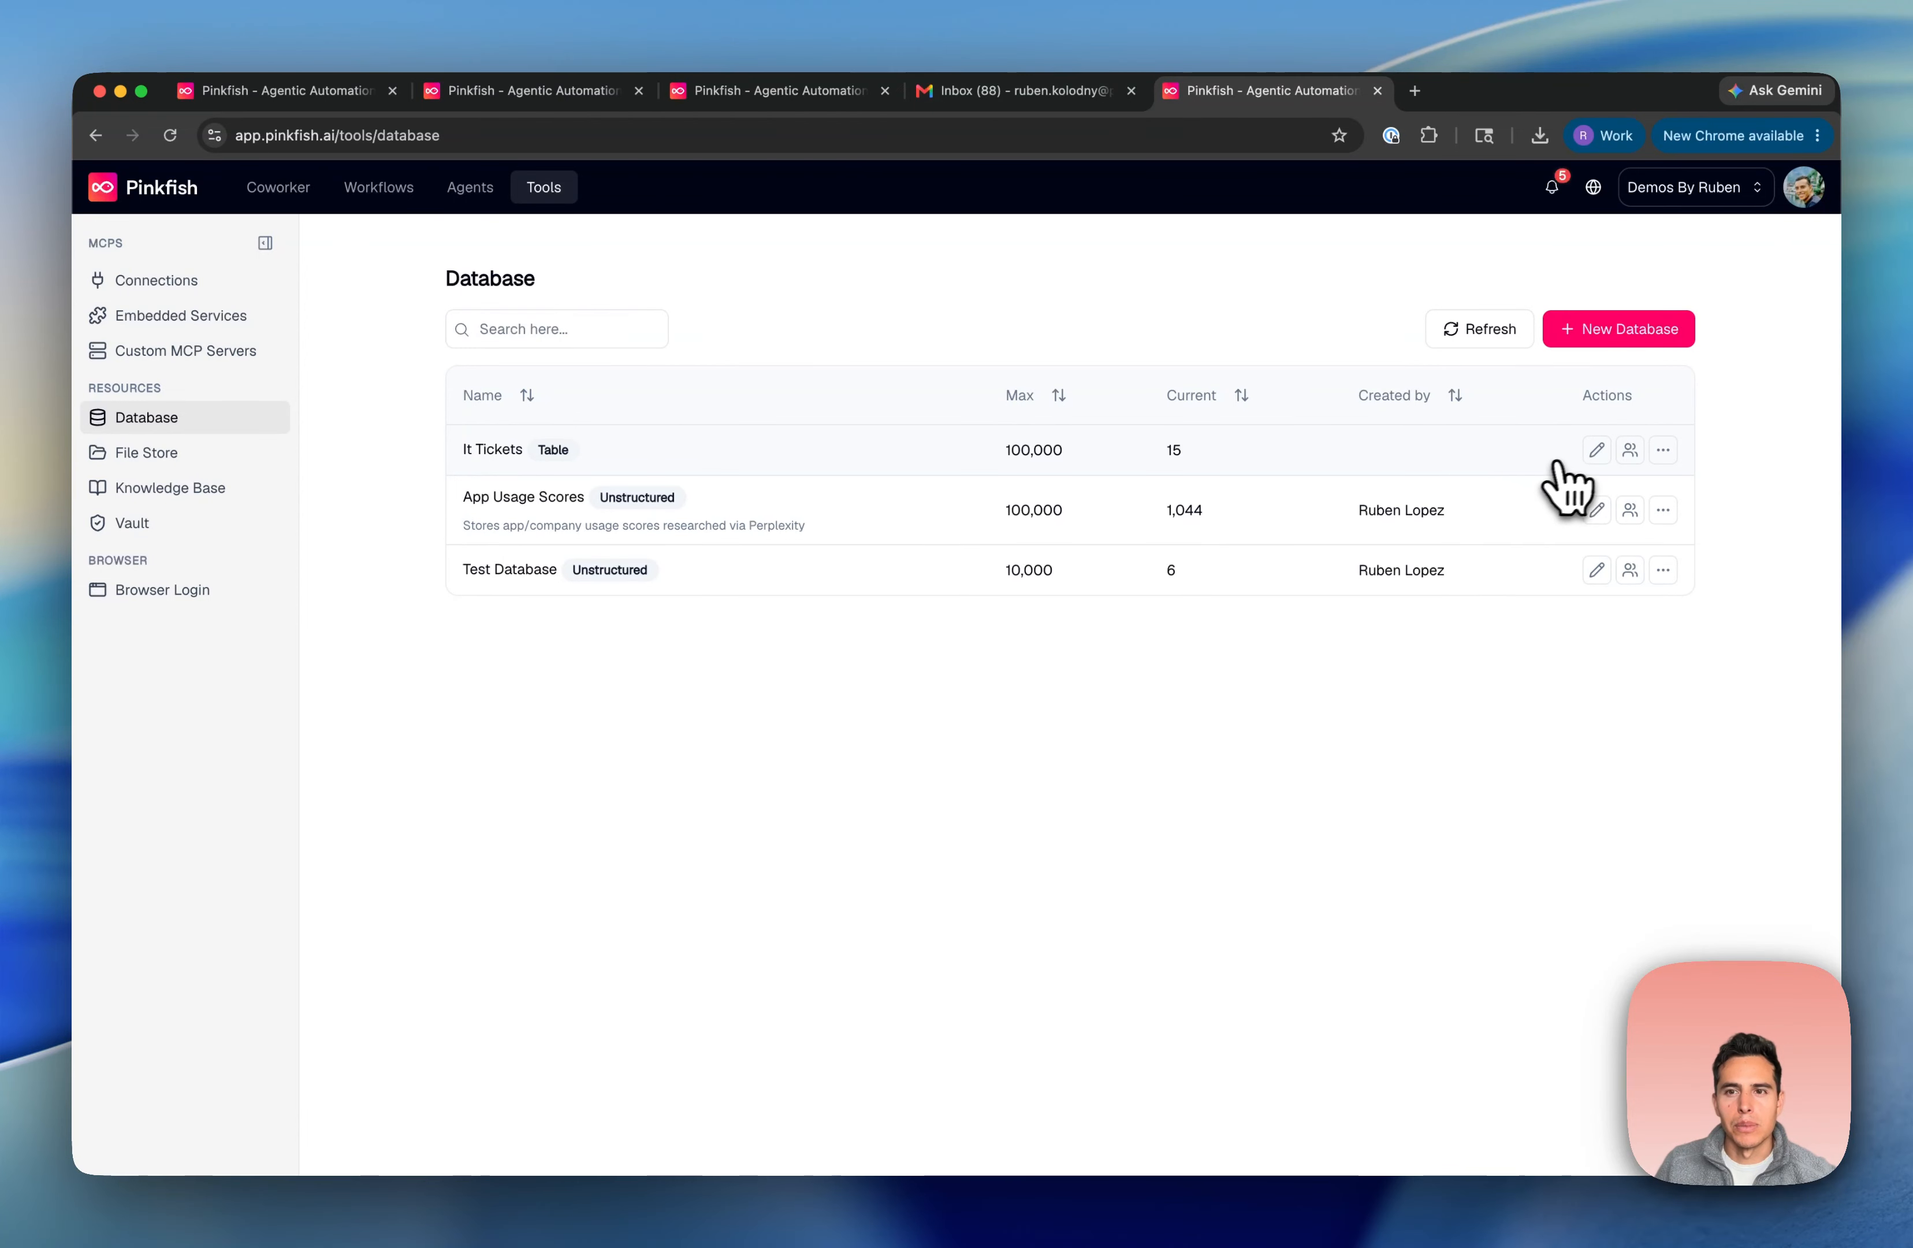
Add a new event trigger in the It Tickets database's Advanced settings and review the Event options
{"action": "left_click", "coordinate": [1597, 451]}
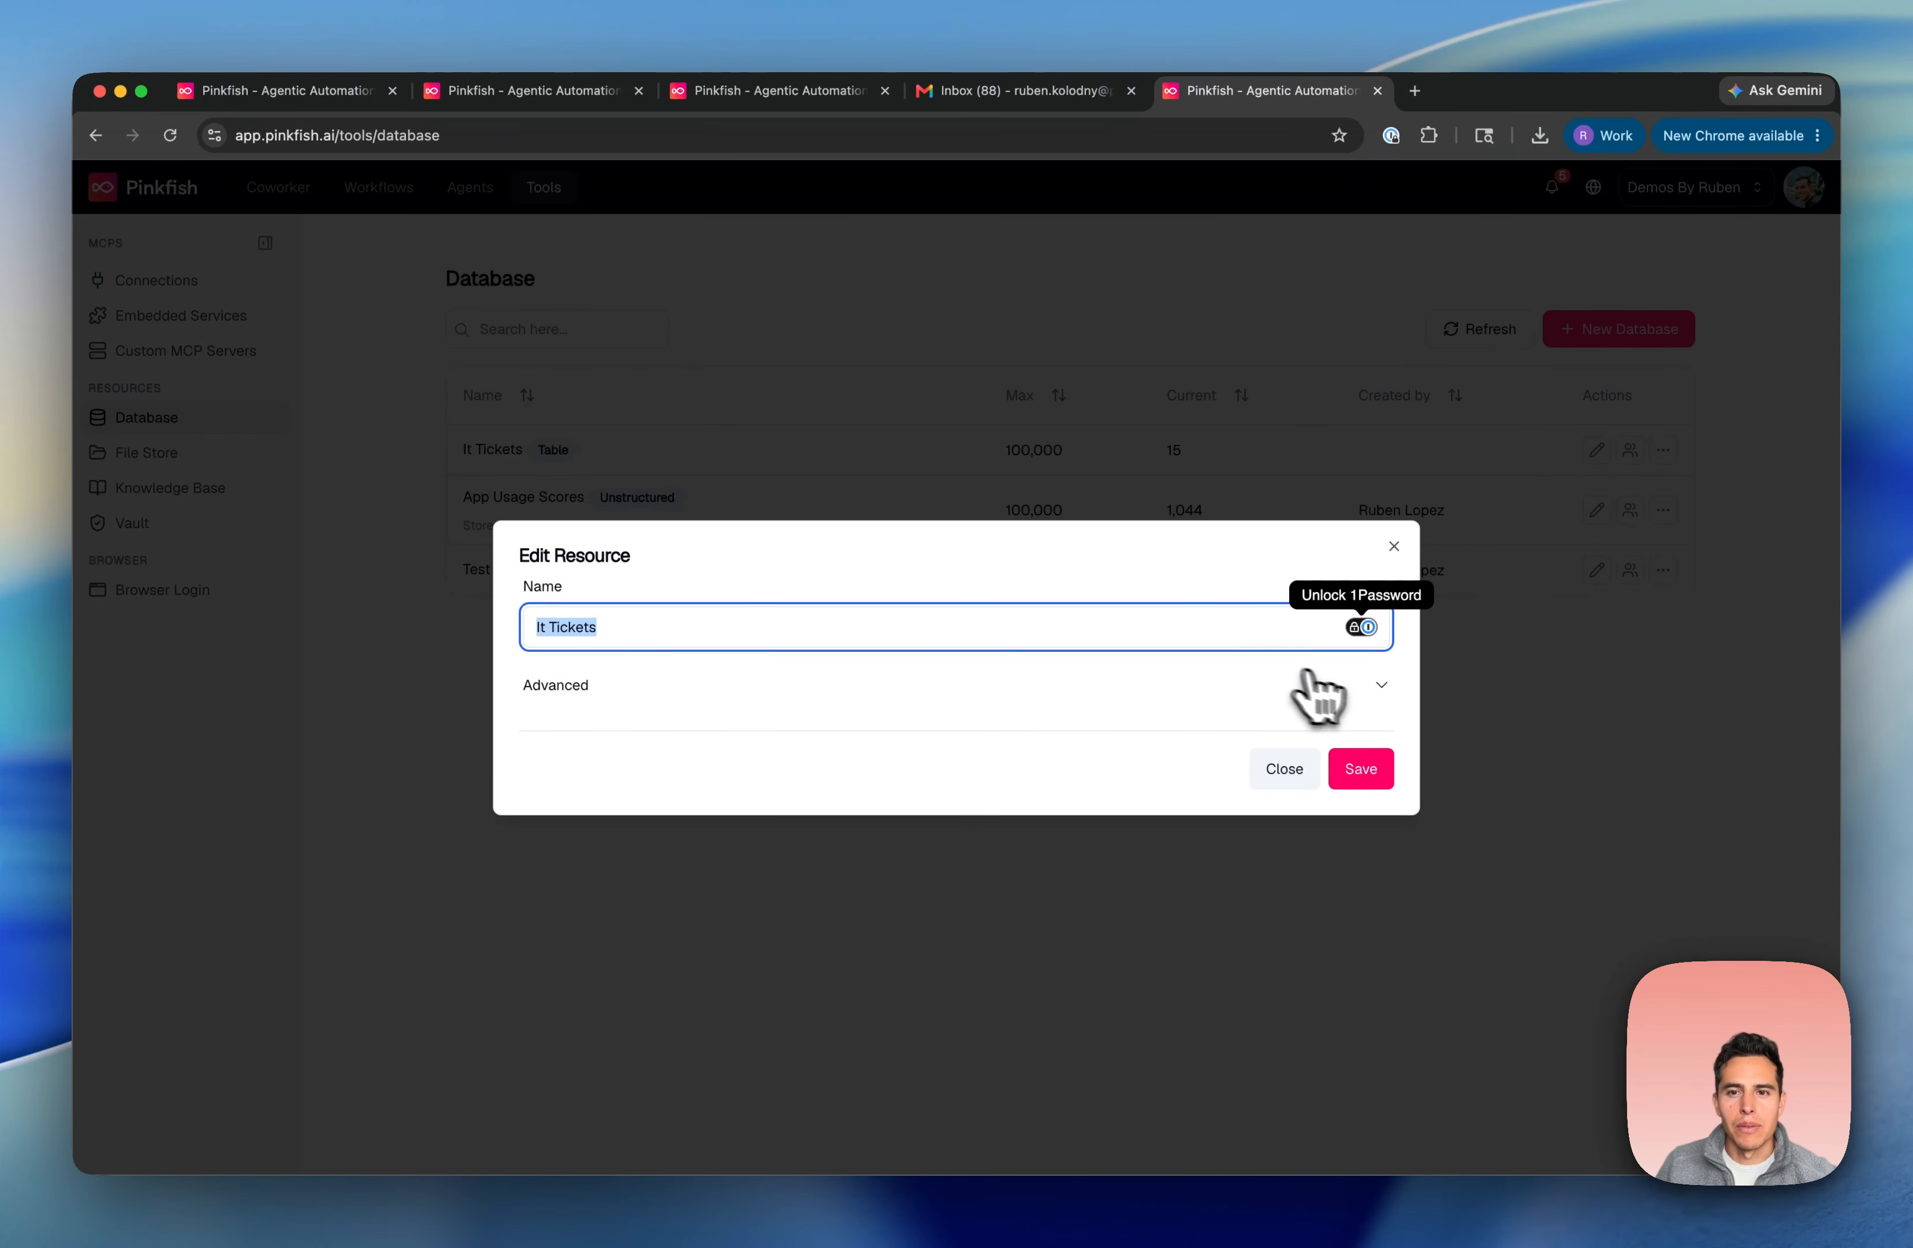
{"action": "left_click", "coordinate": [1382, 688]}
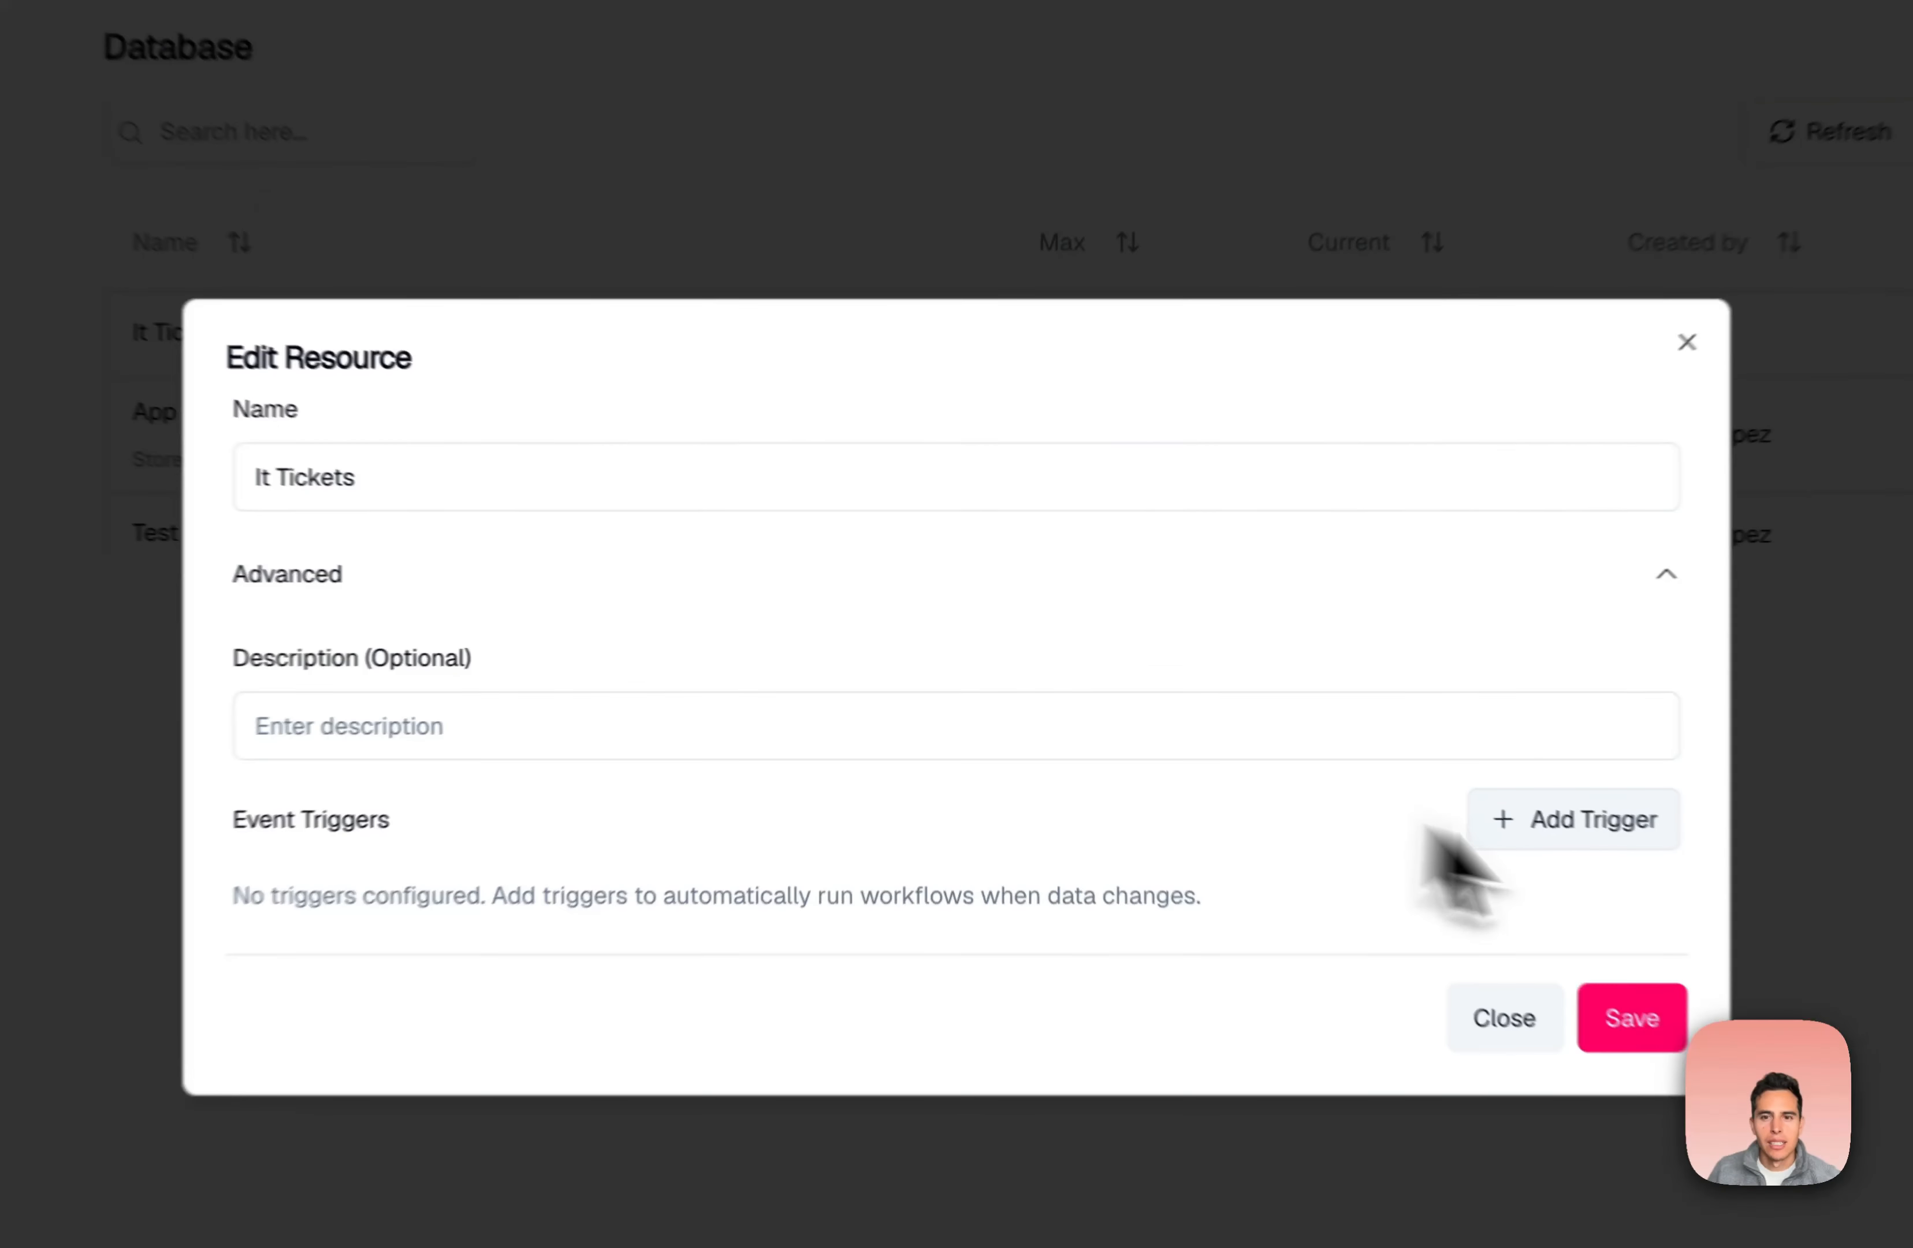
{"action": "left_click", "coordinate": [1589, 819]}
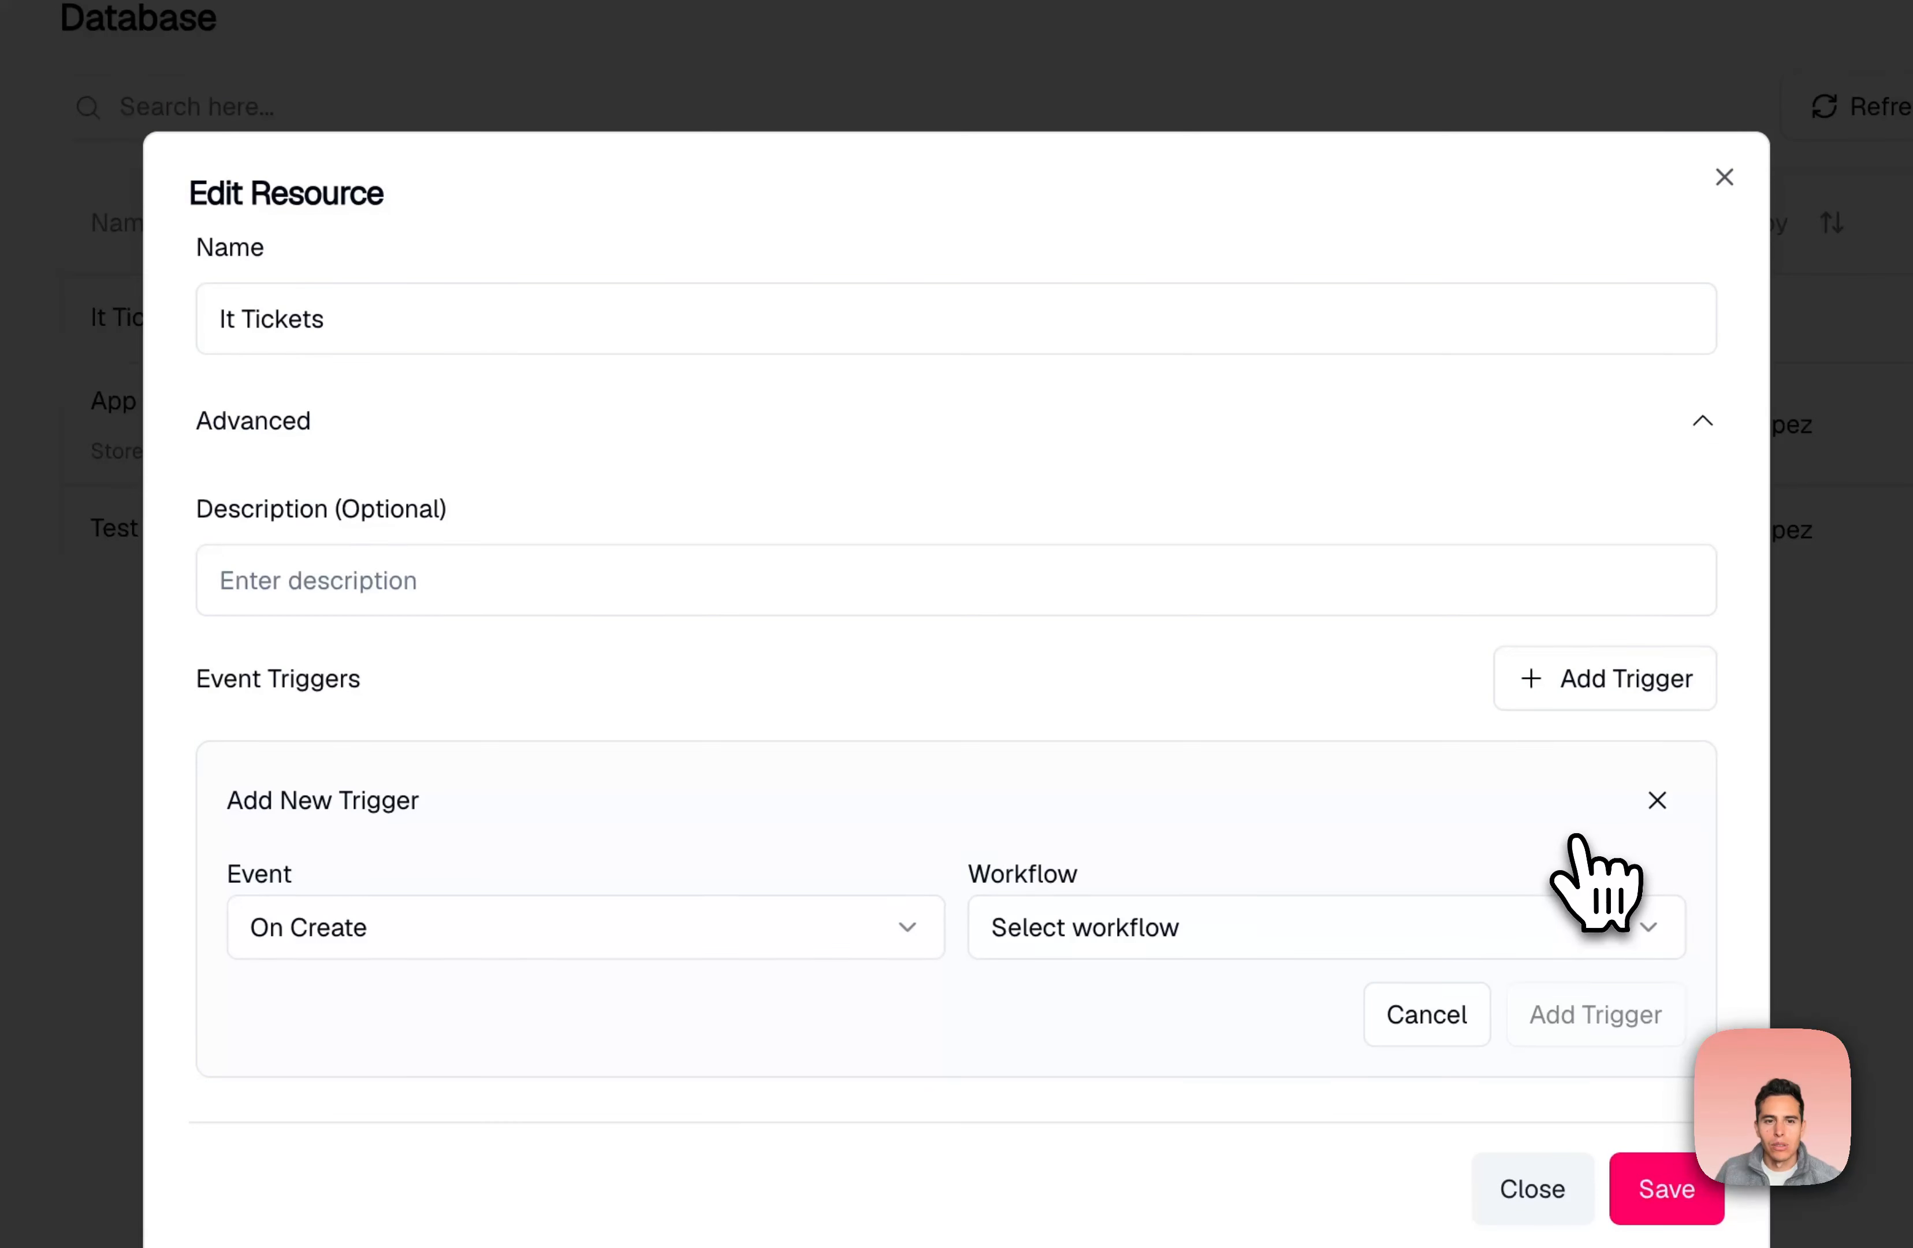
{"action": "left_click", "coordinate": [906, 940]}
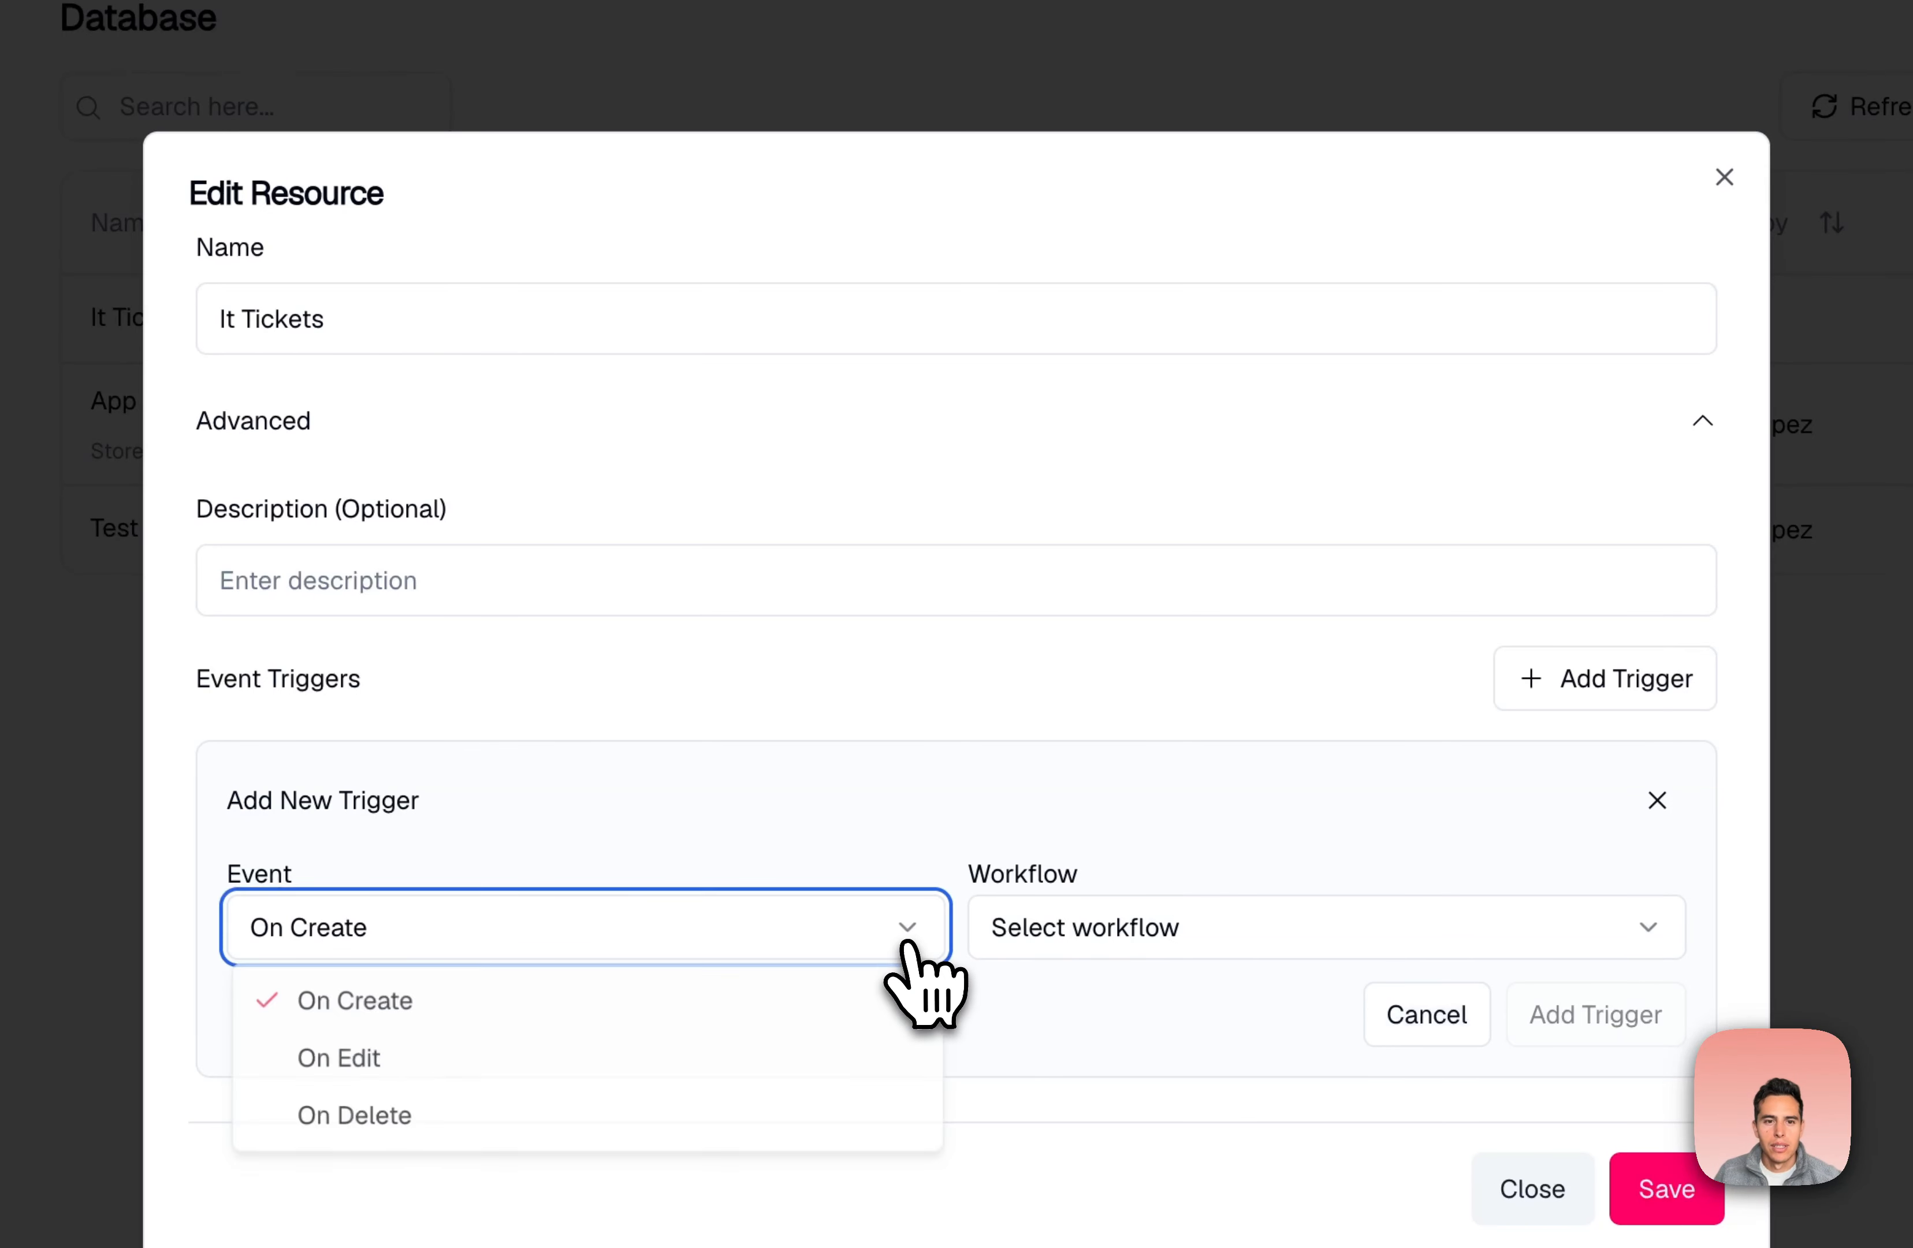